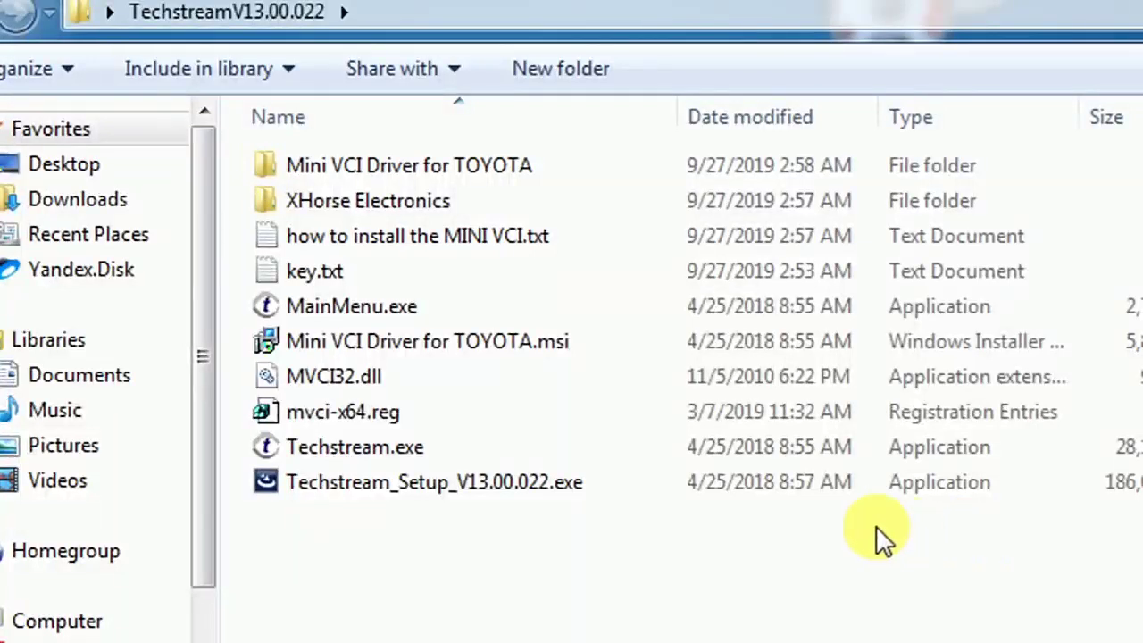
# Step: Launch the Techstream V13.00.022 setup in English and accept the license agreement
pyautogui.doubleClick(566, 480)
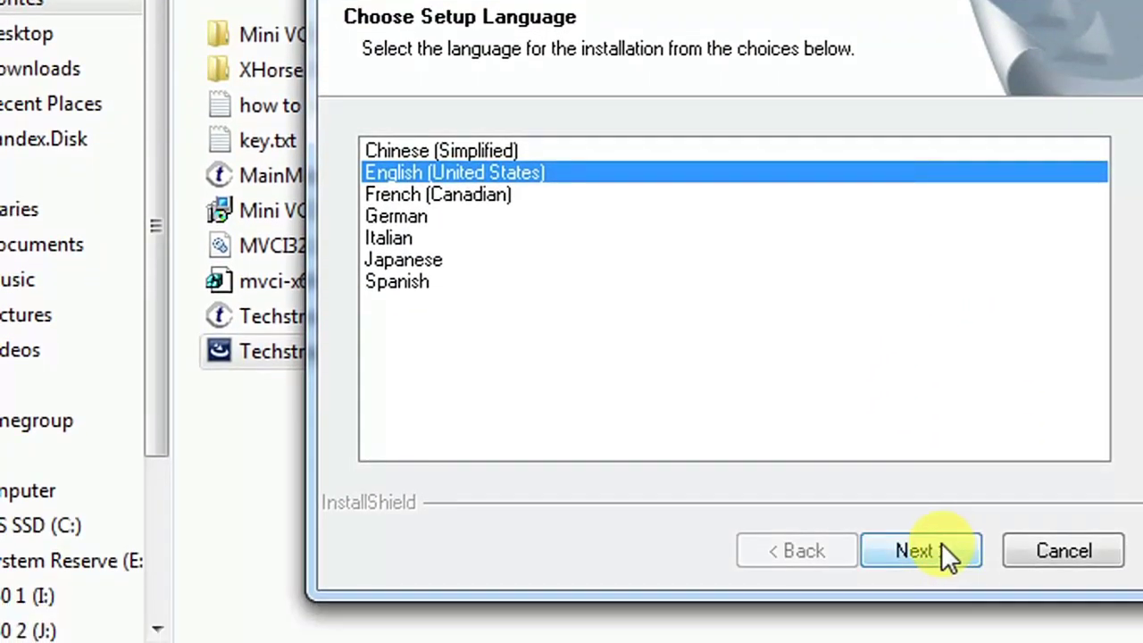
pyautogui.click(942, 543)
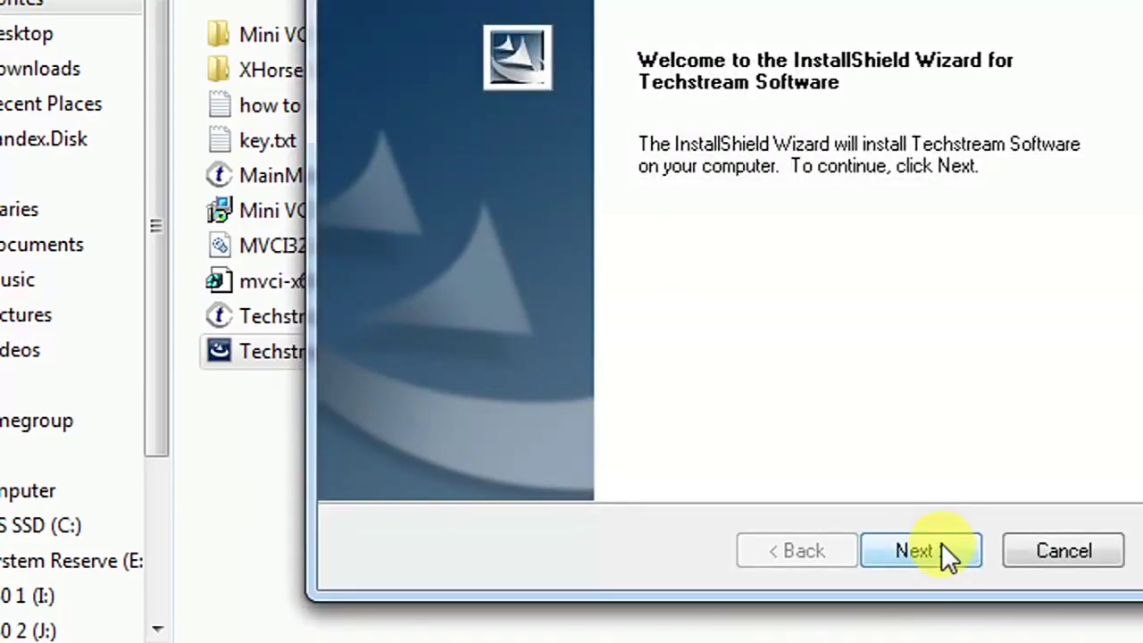
pyautogui.click(941, 542)
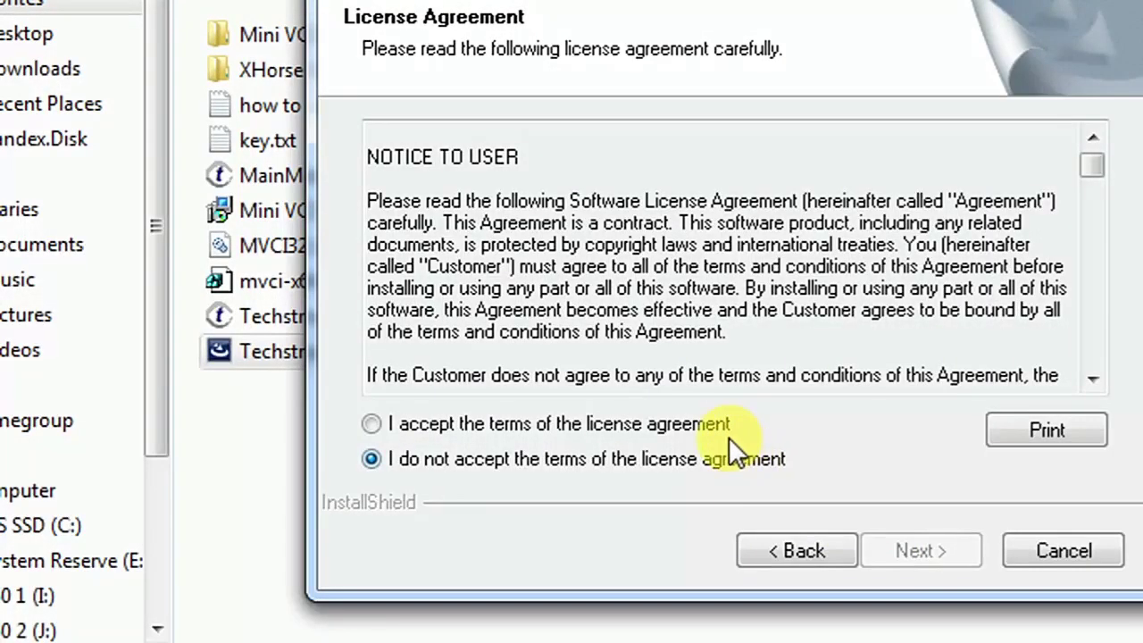
pyautogui.click(706, 428)
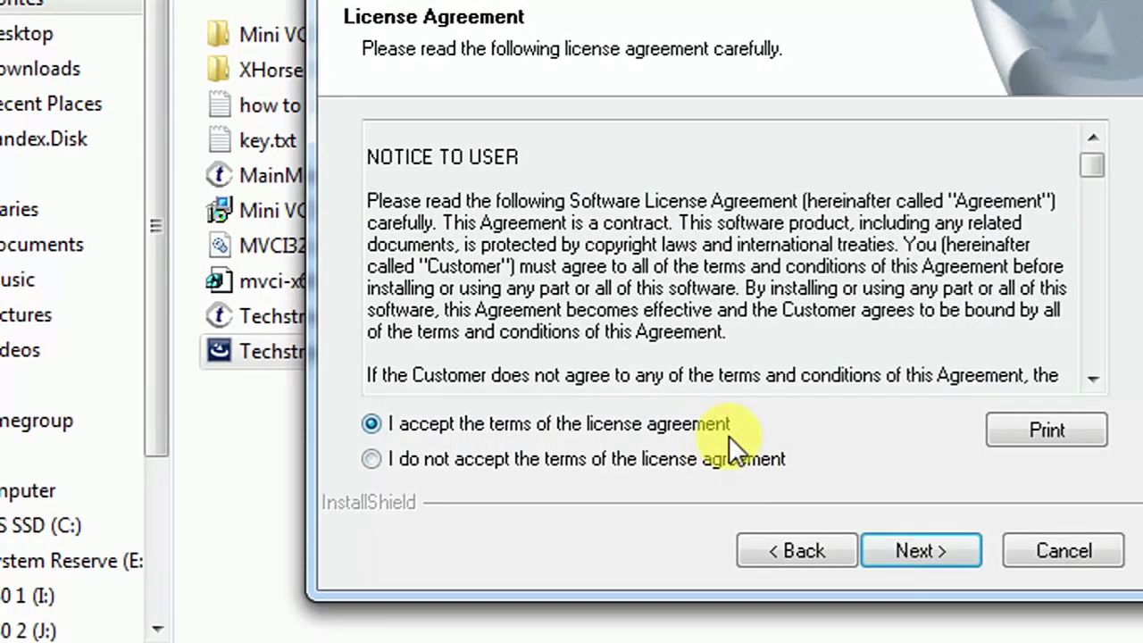
pyautogui.click(878, 542)
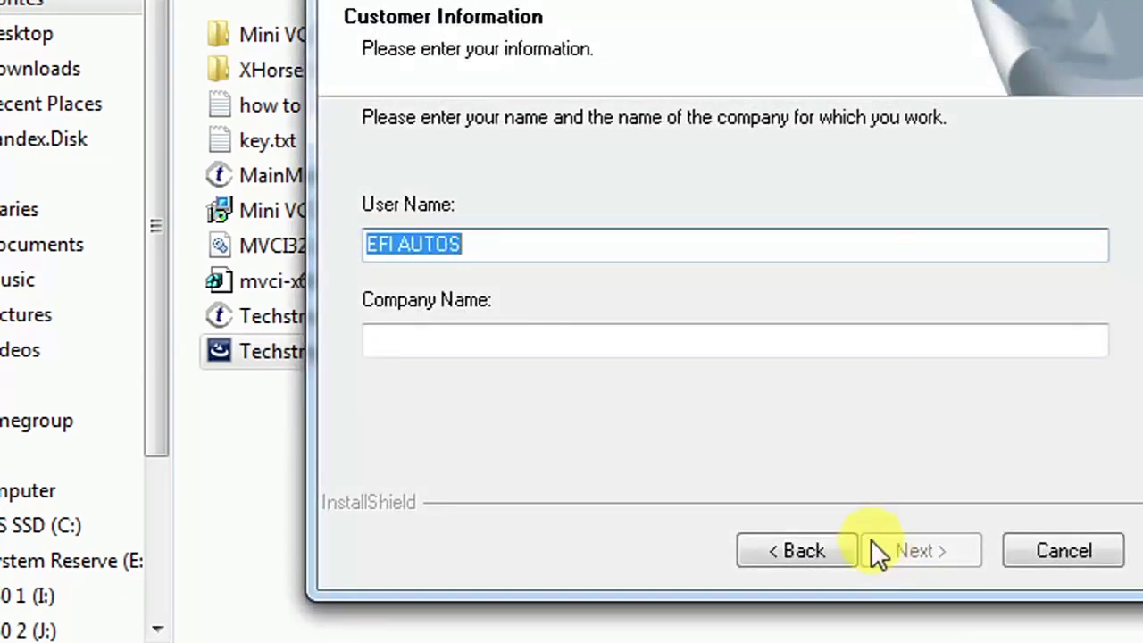
# Step: Paste the company name into the customer information and start the installation
pyautogui.click(754, 357)
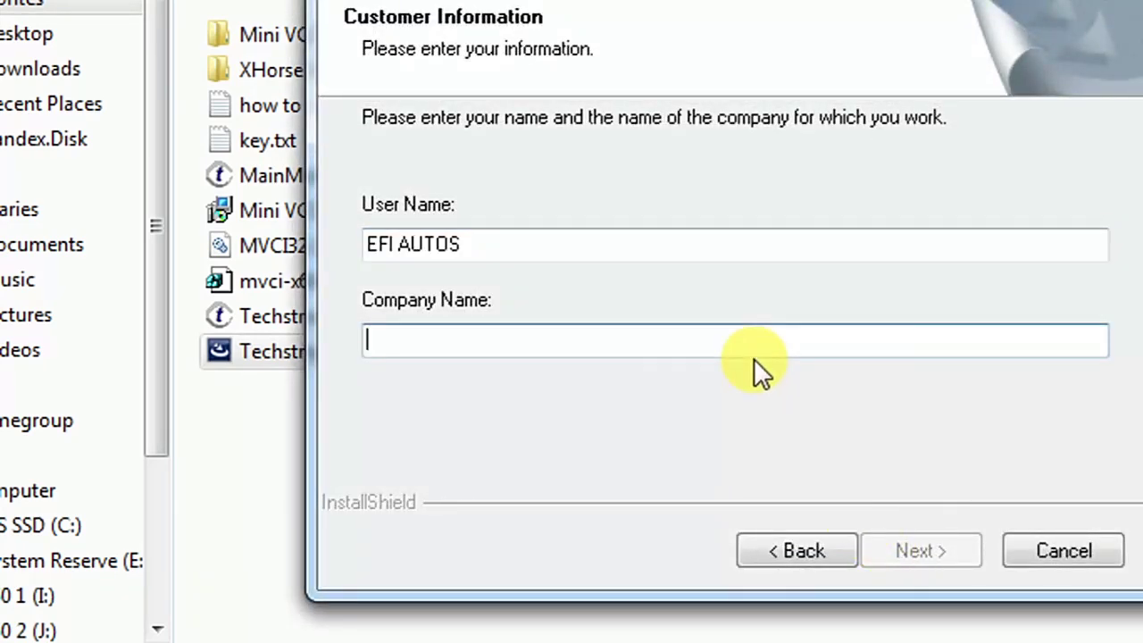
pyautogui.write('EFI AUTOS')
pyautogui.press('Return')
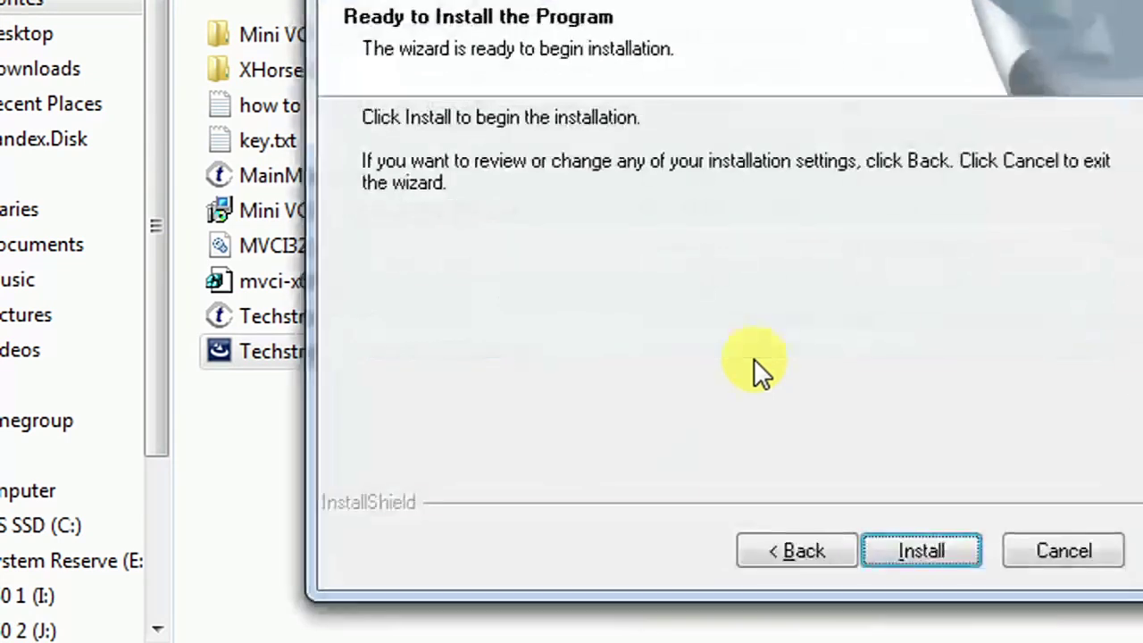
pyautogui.press('Return')
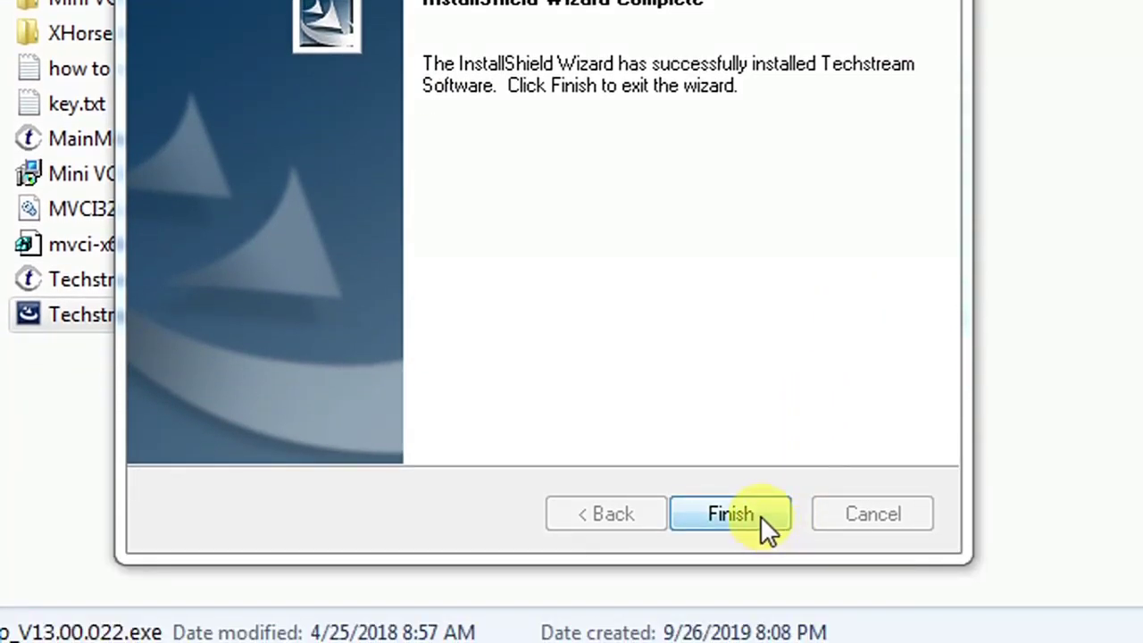
# Step: Finish the installer, launch Techstream, and choose Other as area with English as language
pyautogui.click(731, 515)
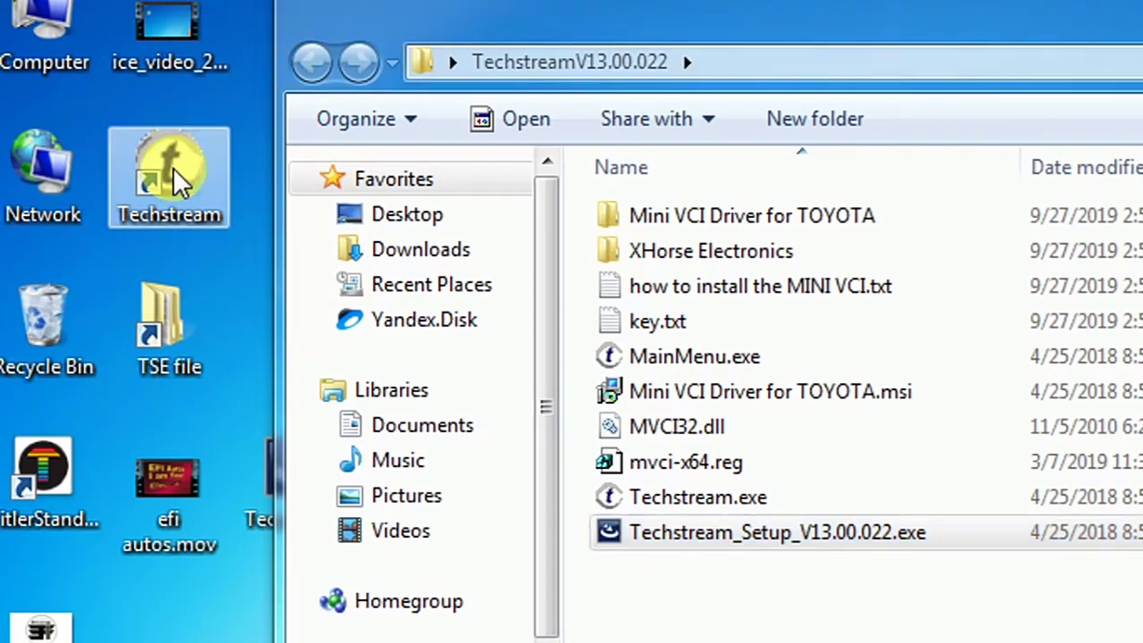
pyautogui.doubleClick(173, 167)
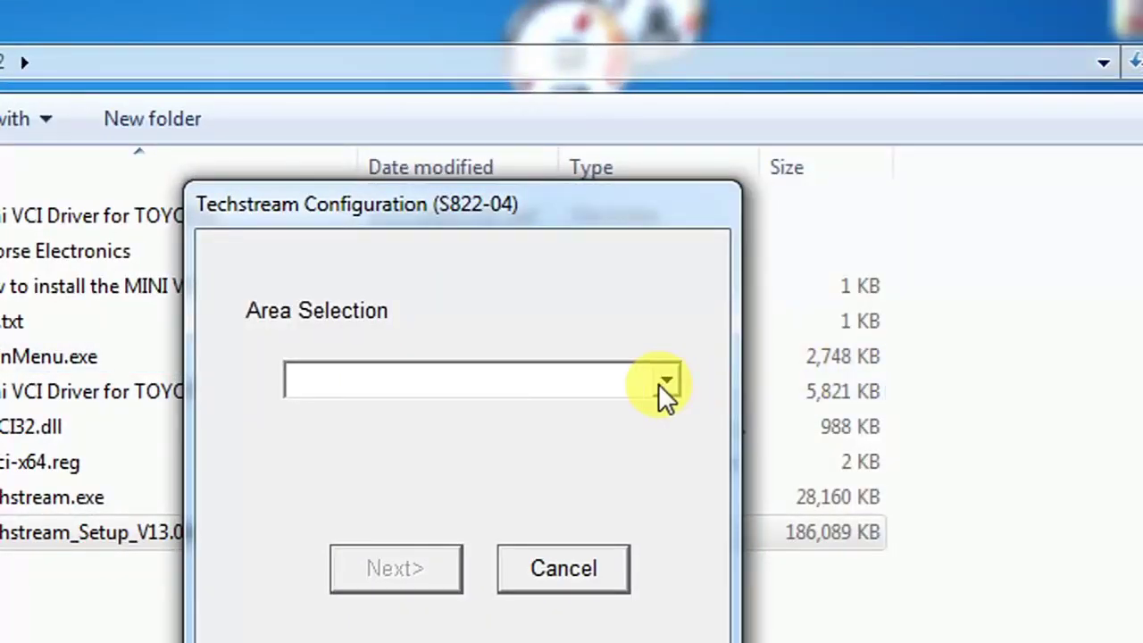
pyautogui.click(665, 384)
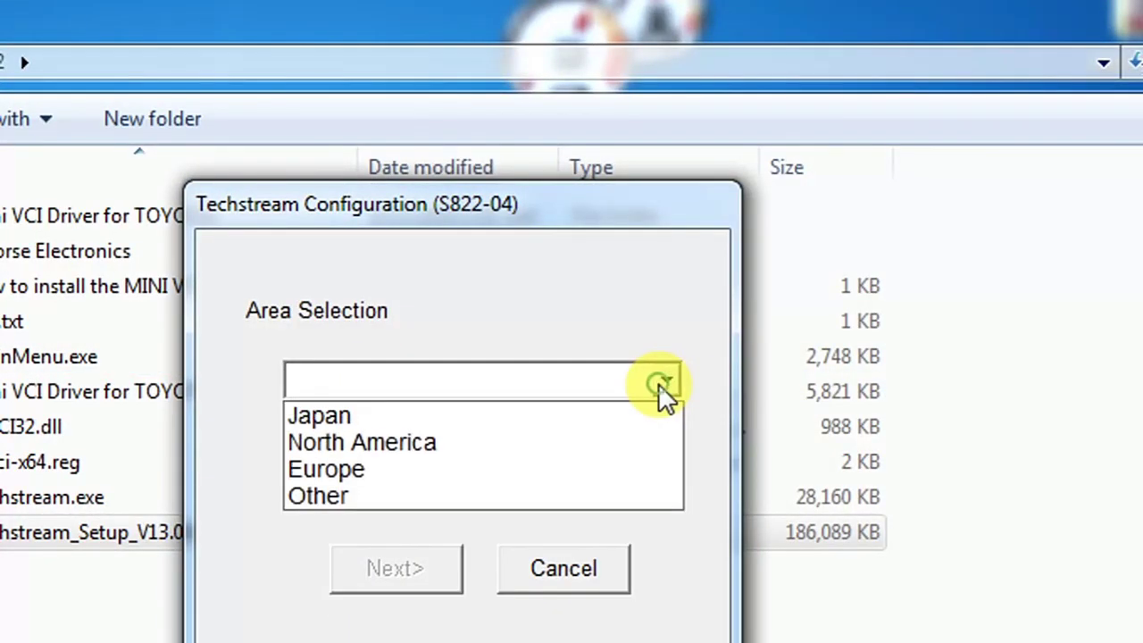
pyautogui.click(465, 493)
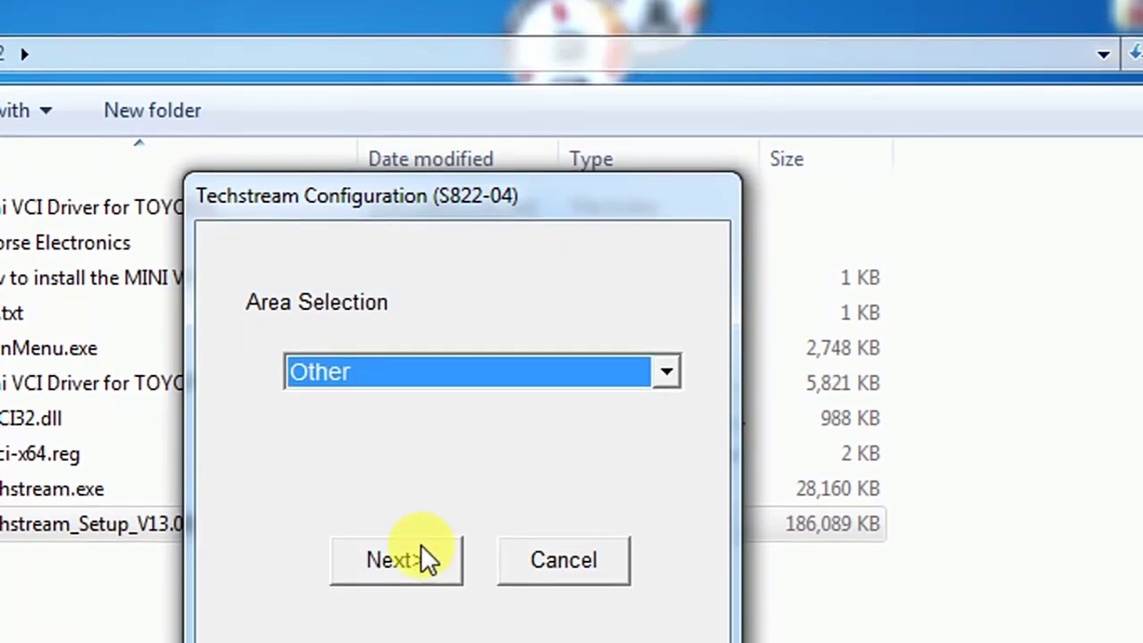
pyautogui.click(422, 549)
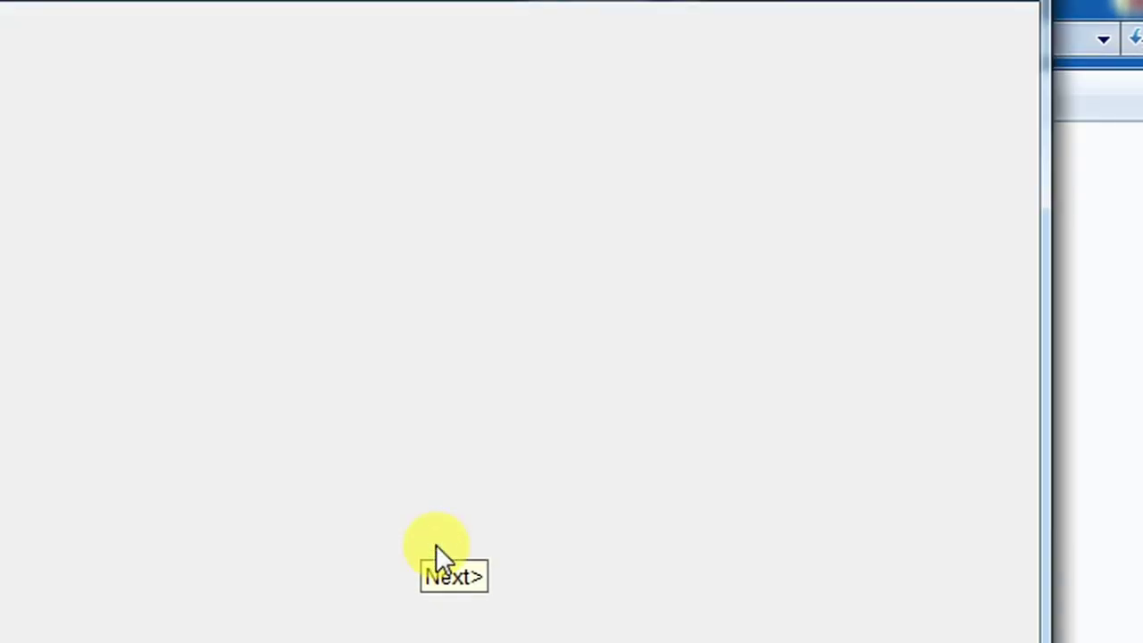
pyautogui.click(436, 544)
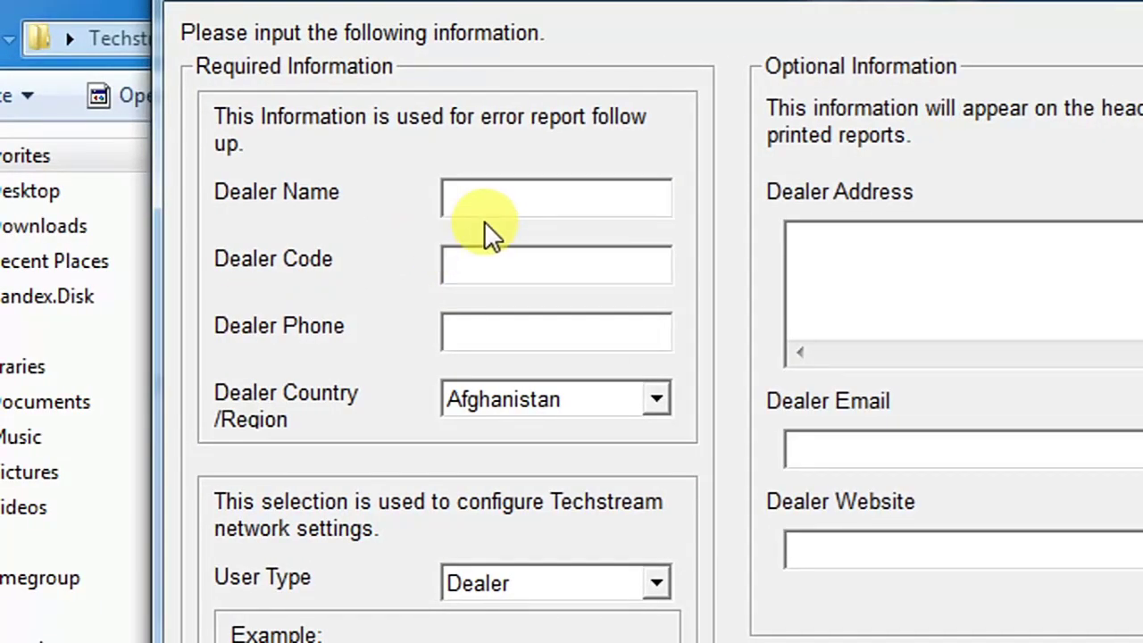
# Step: Enter the dealer's name, dealer code and phone number, correcting the mistyped phone digits
pyautogui.click(500, 209)
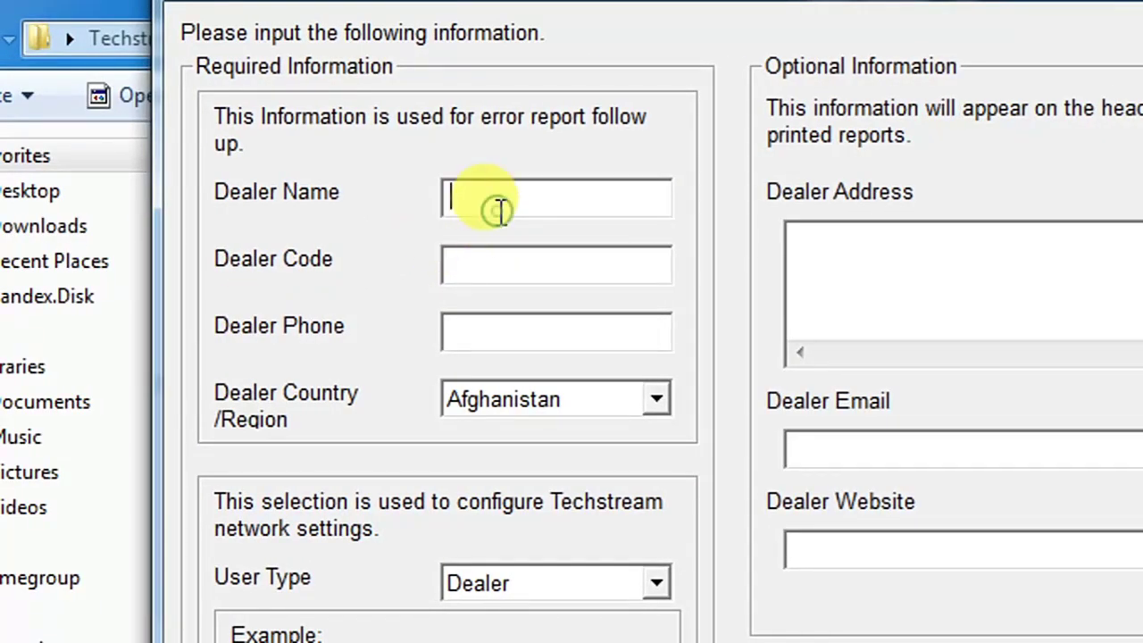
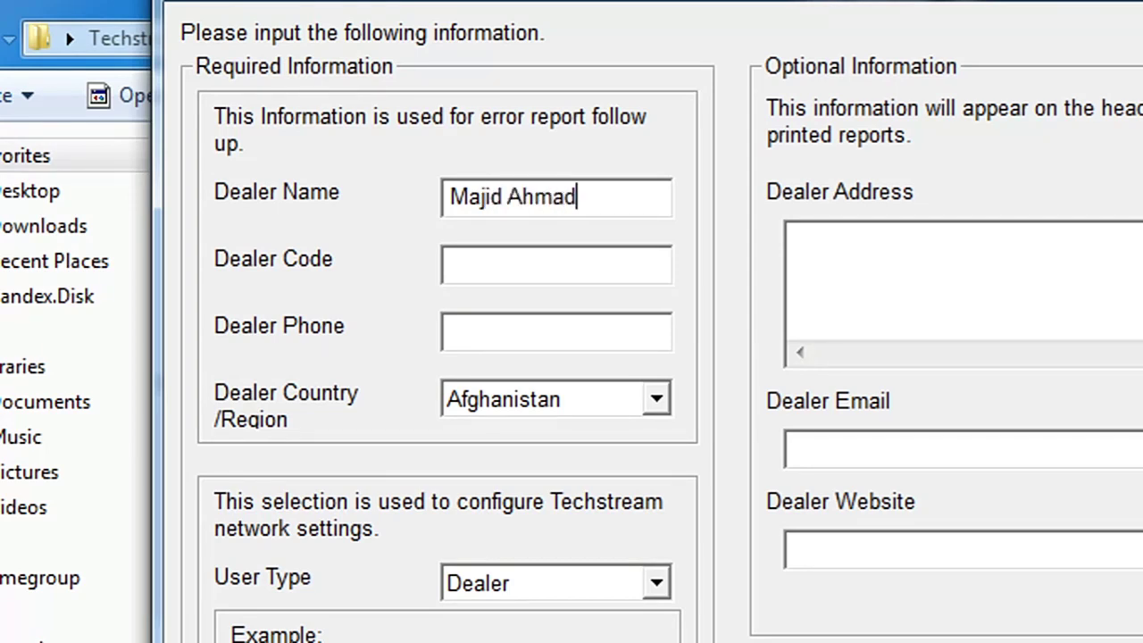
pyautogui.press('Tab')
pyautogui.write('786')
pyautogui.press('Tab')
pyautogui.write('076')
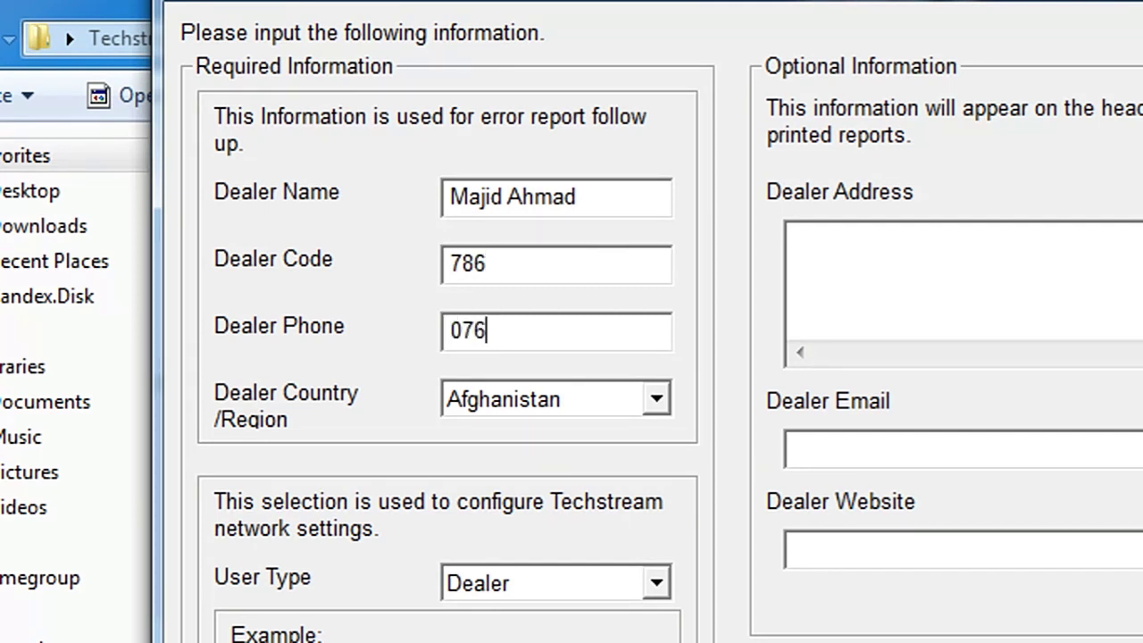
pyautogui.press('BackSpace')
pyautogui.press('BackSpace')
pyautogui.write('1234567')
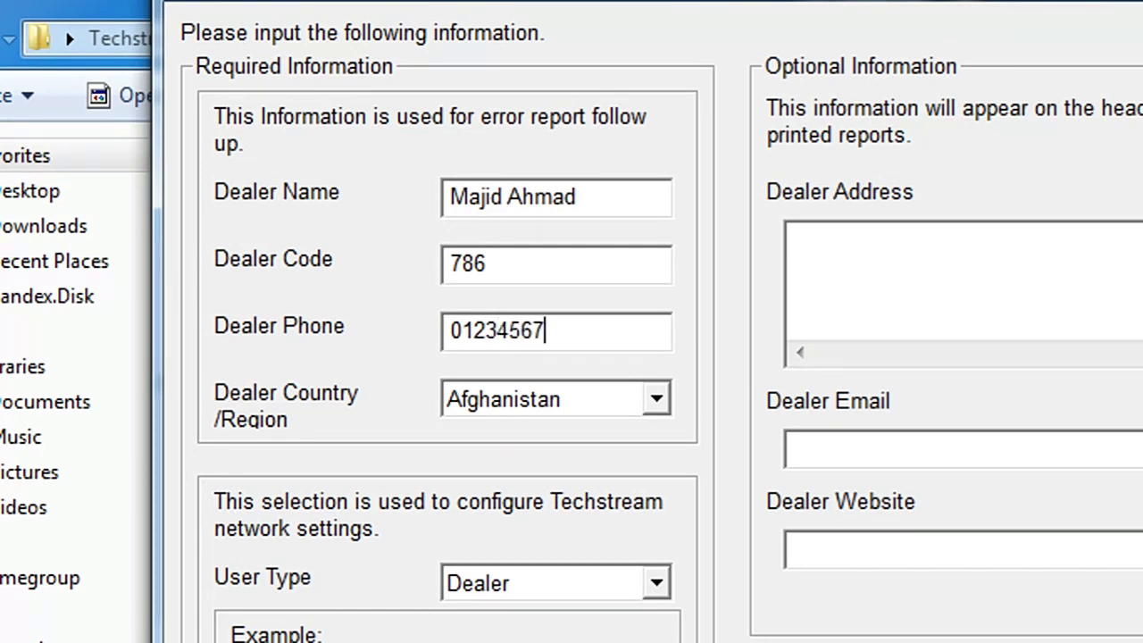
pyautogui.write('89')
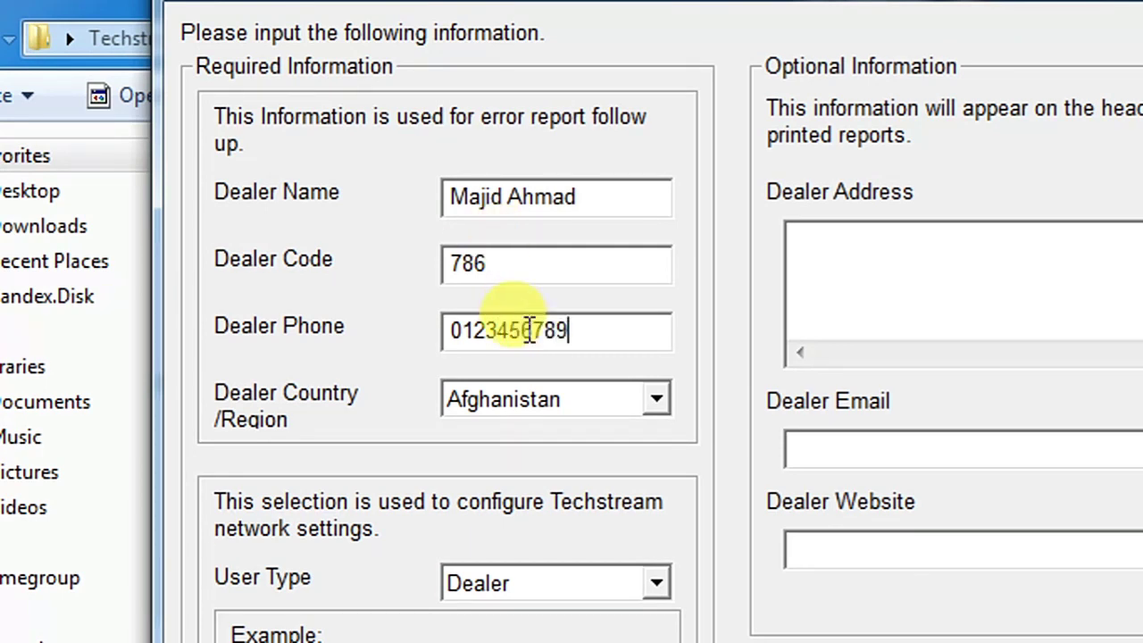
# Step: Set country to Saudi Arabia and user type to Other, then start typing the dealer's e-mail
pyautogui.click(553, 384)
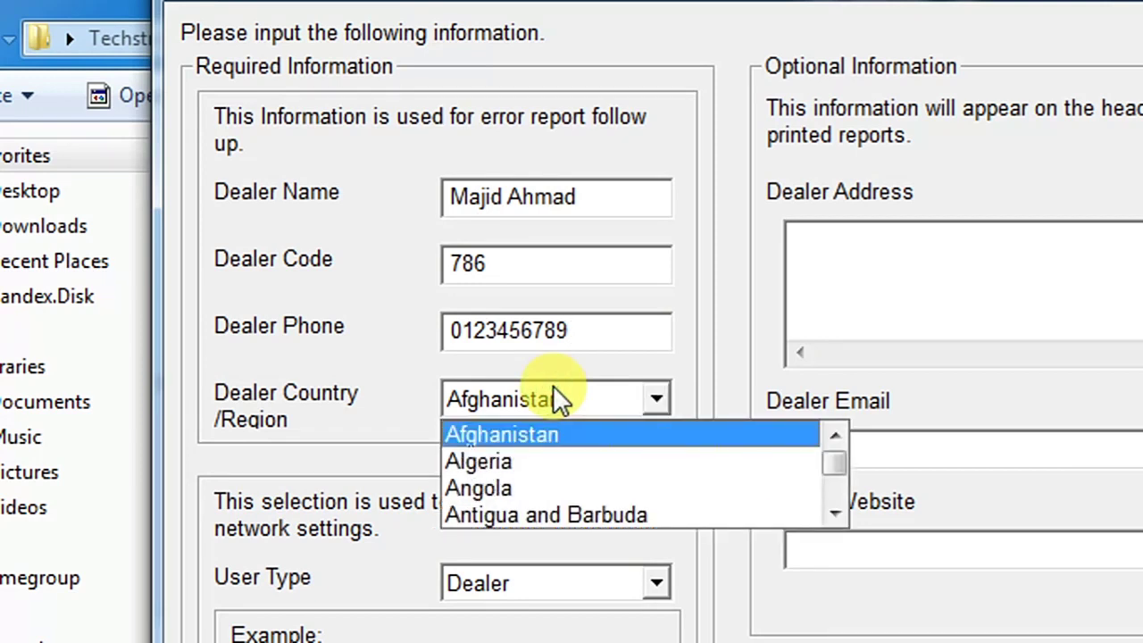
pyautogui.press('s')
pyautogui.press('s')
pyautogui.press('s')
pyautogui.press('s')
pyautogui.press('s')
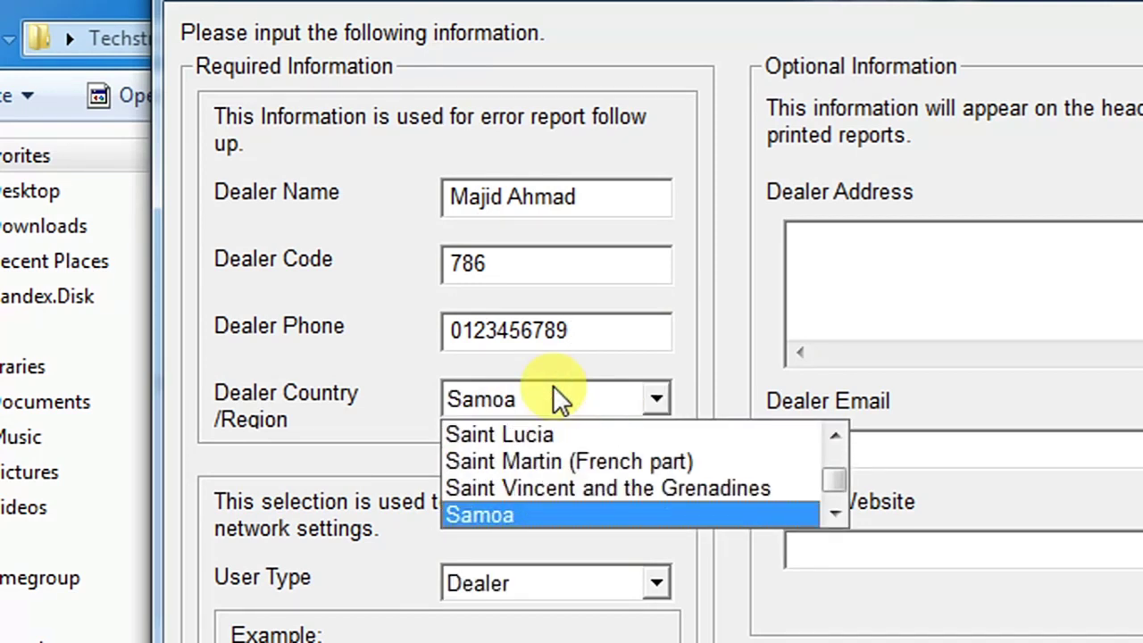
pyautogui.press('s')
pyautogui.press('Return')
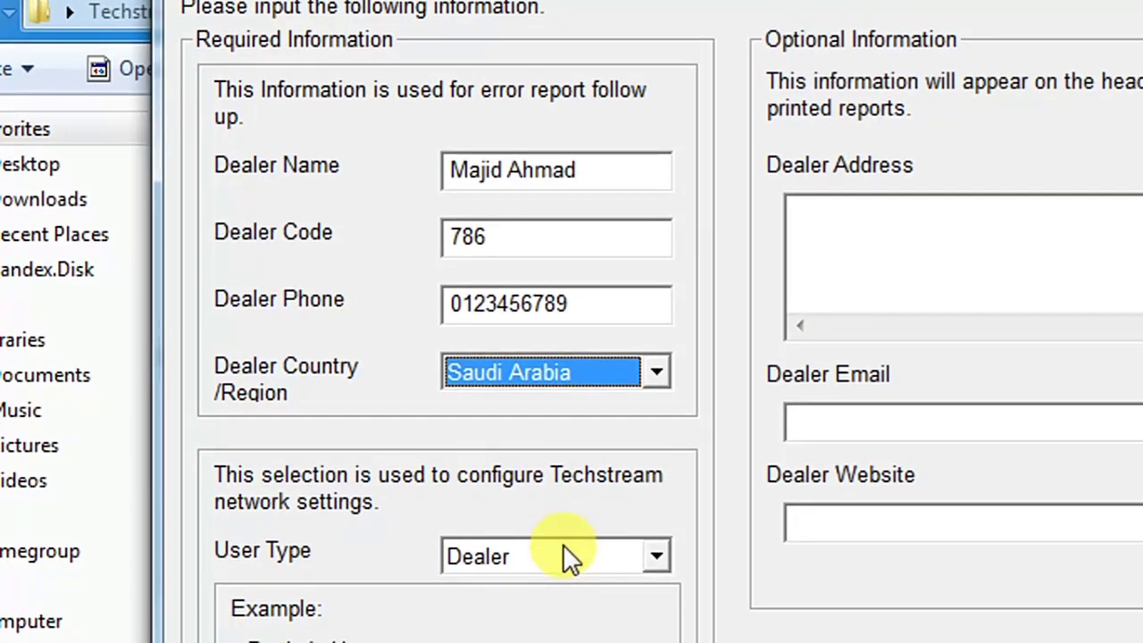
pyautogui.click(566, 583)
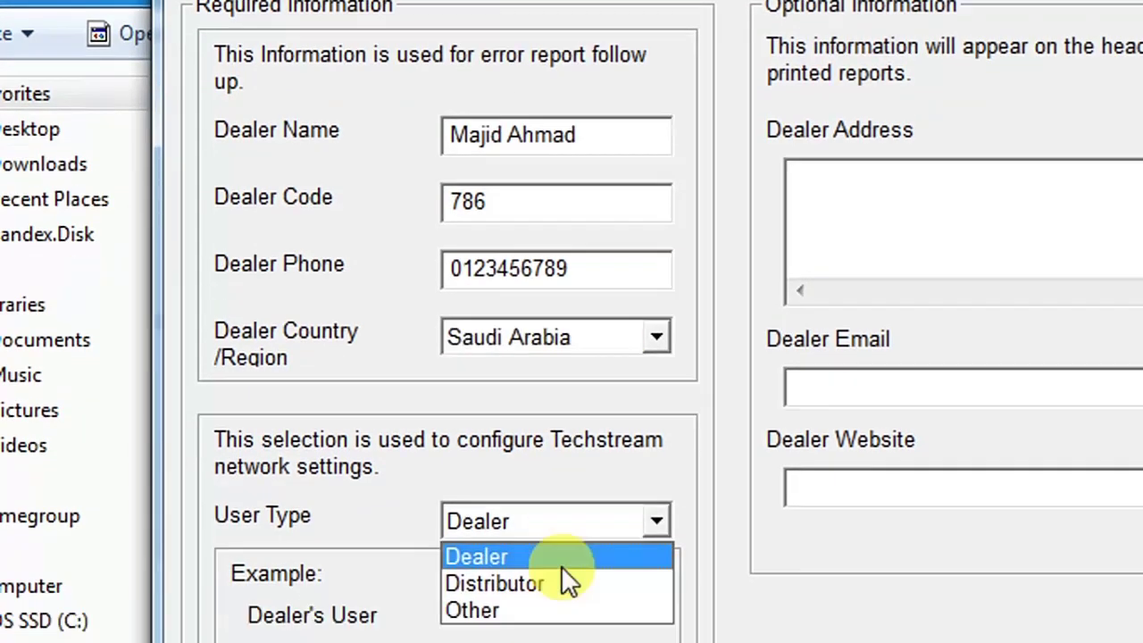
pyautogui.click(549, 561)
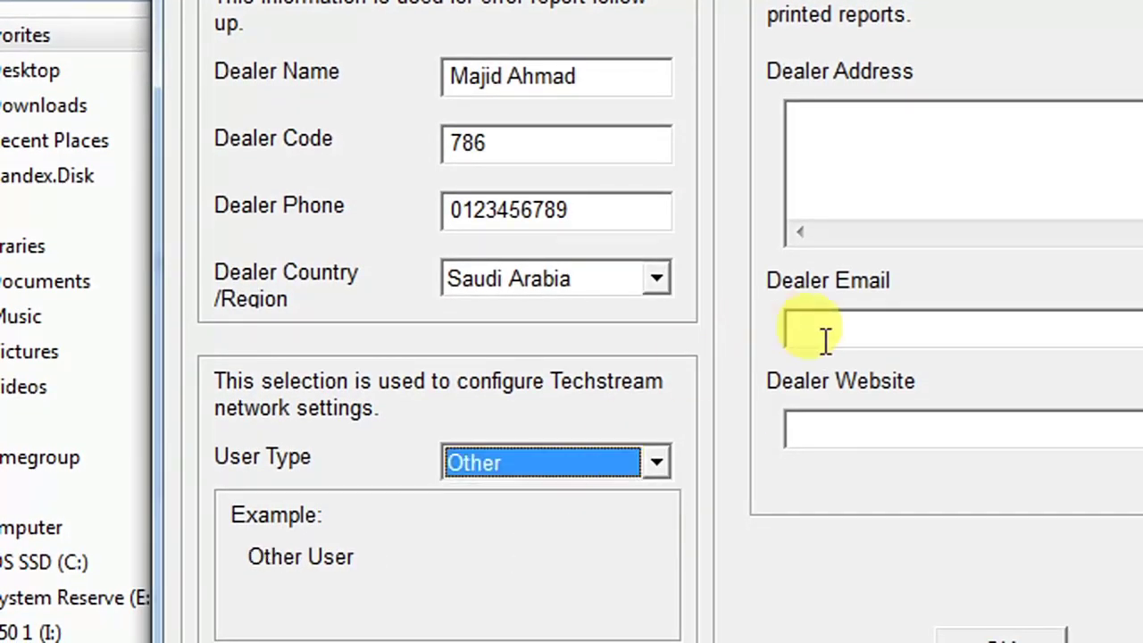
pyautogui.click(872, 331)
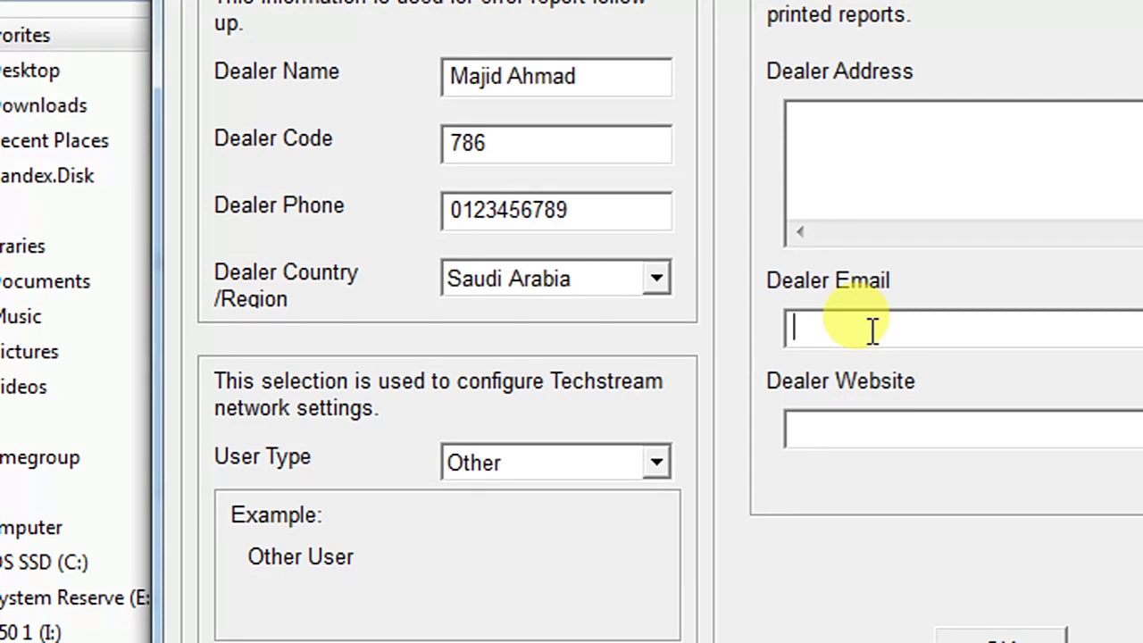
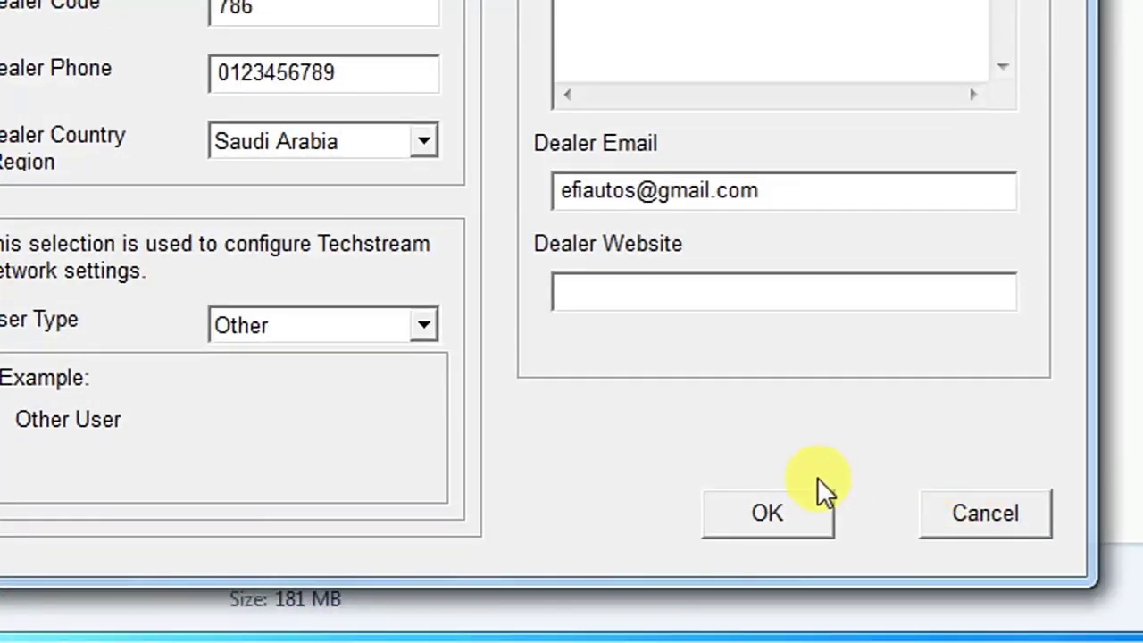
# Step: Submit the dealer form, skip registration, and set the VIM interface to XHorse - MVCI
pyautogui.click(781, 516)
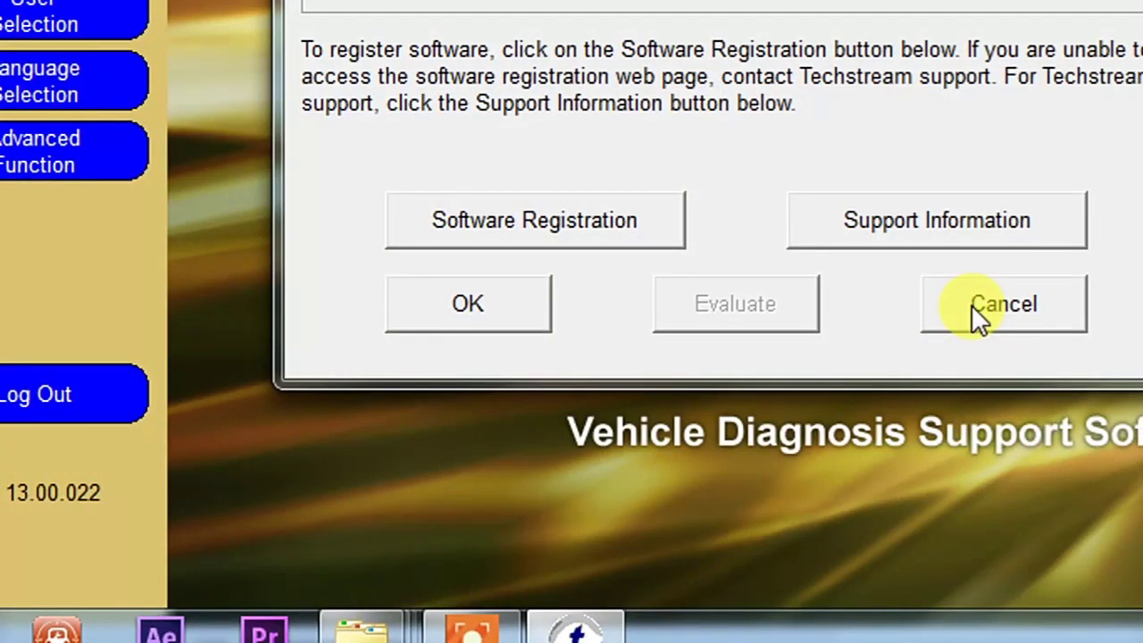
pyautogui.click(953, 312)
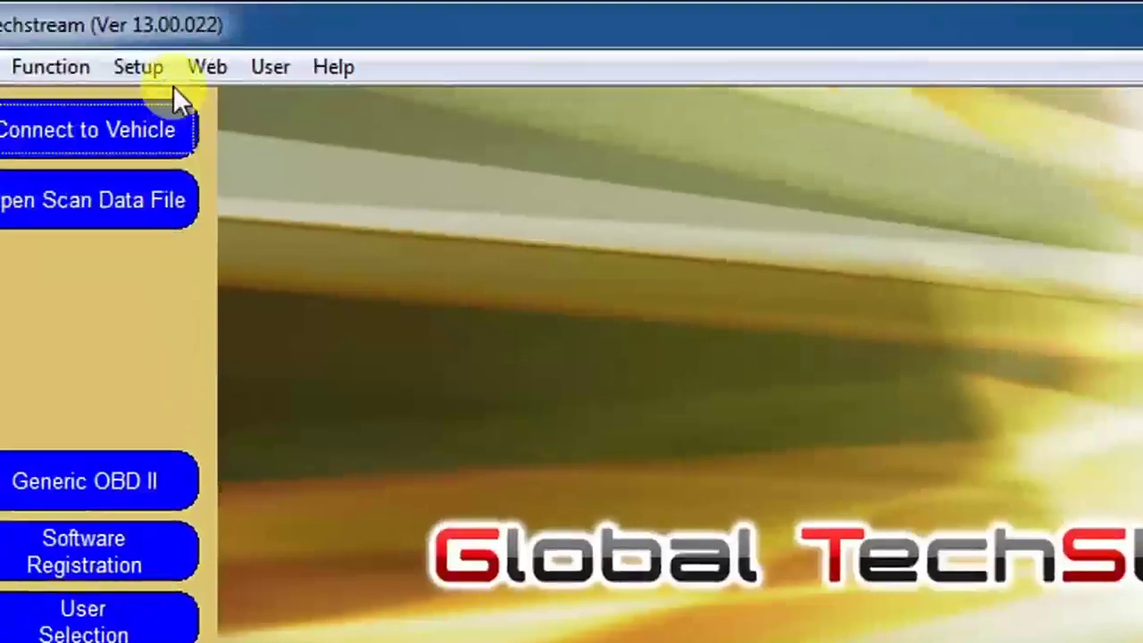
pyautogui.click(138, 67)
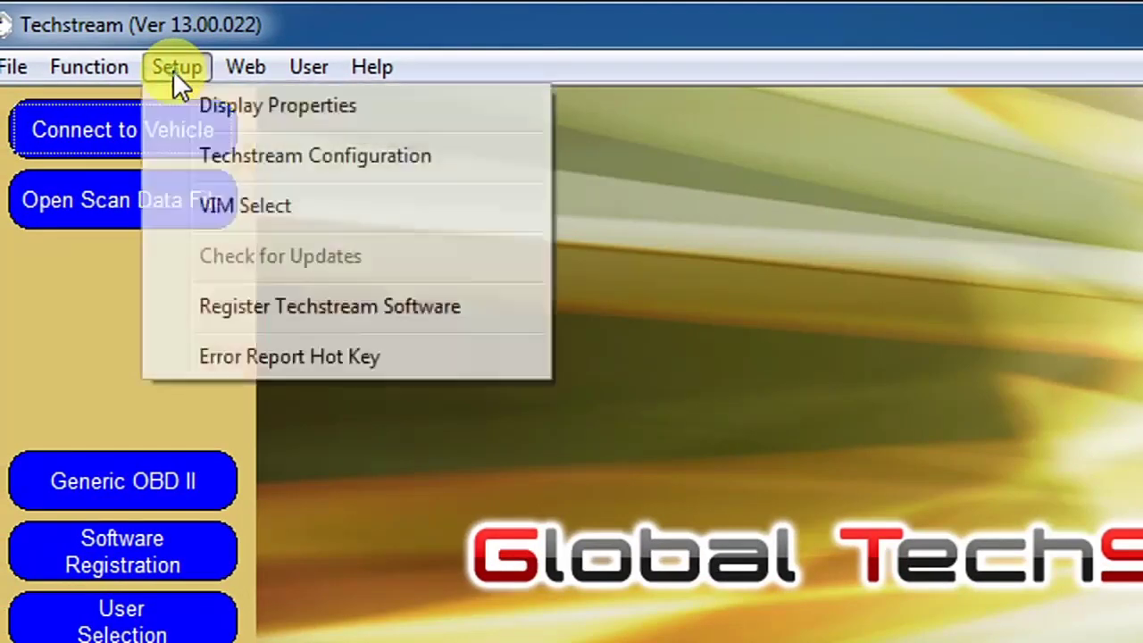
pyautogui.click(245, 213)
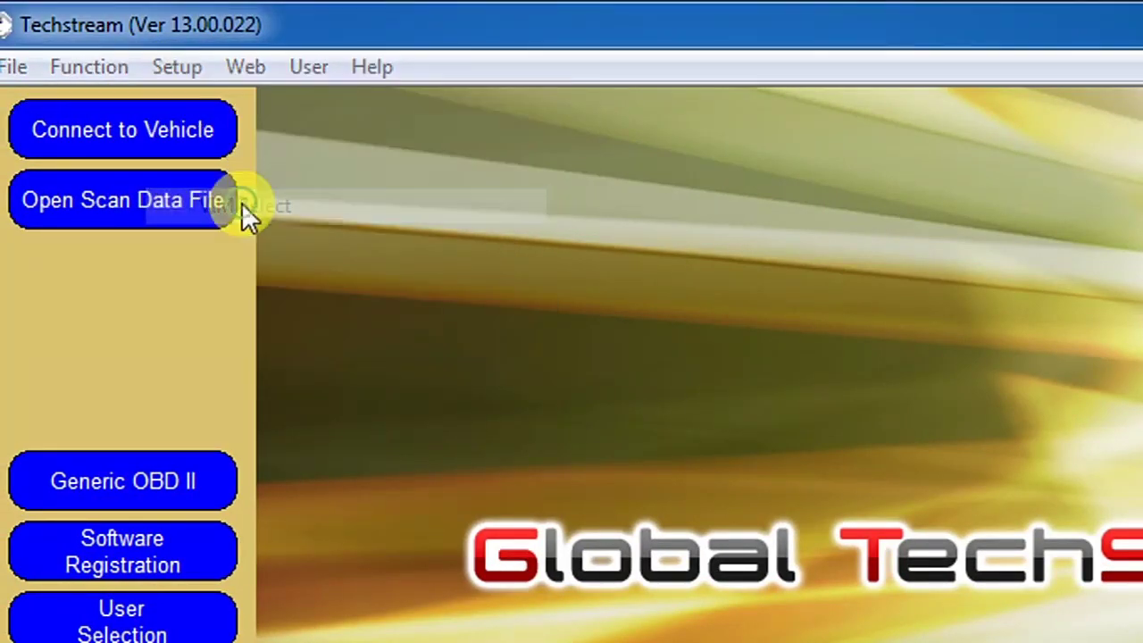
pyautogui.click(622, 406)
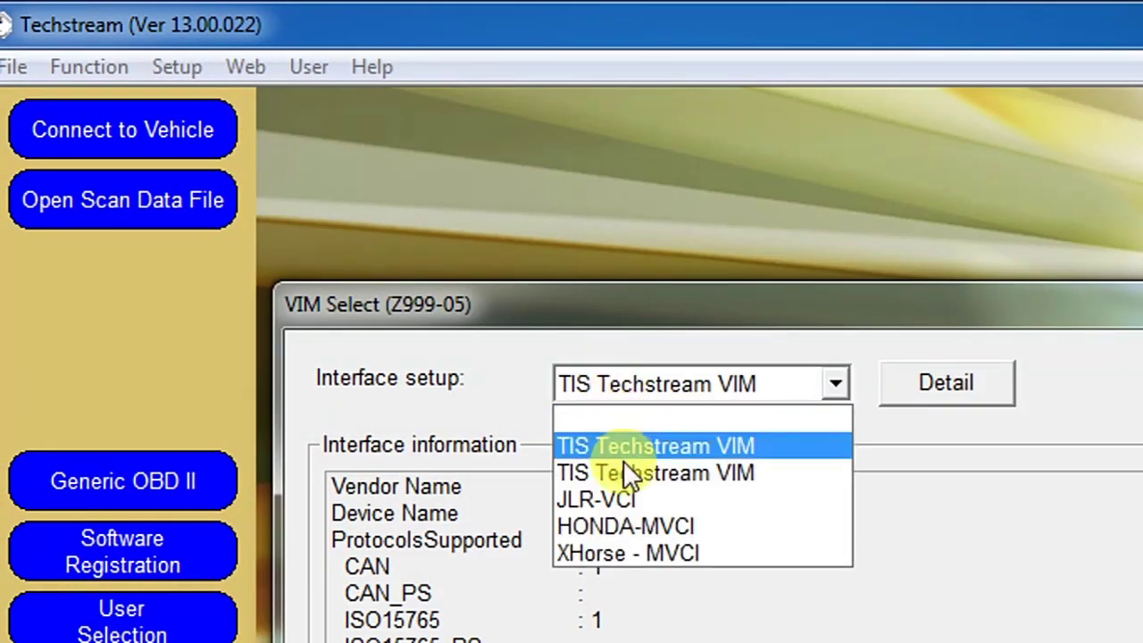
pyautogui.click(645, 551)
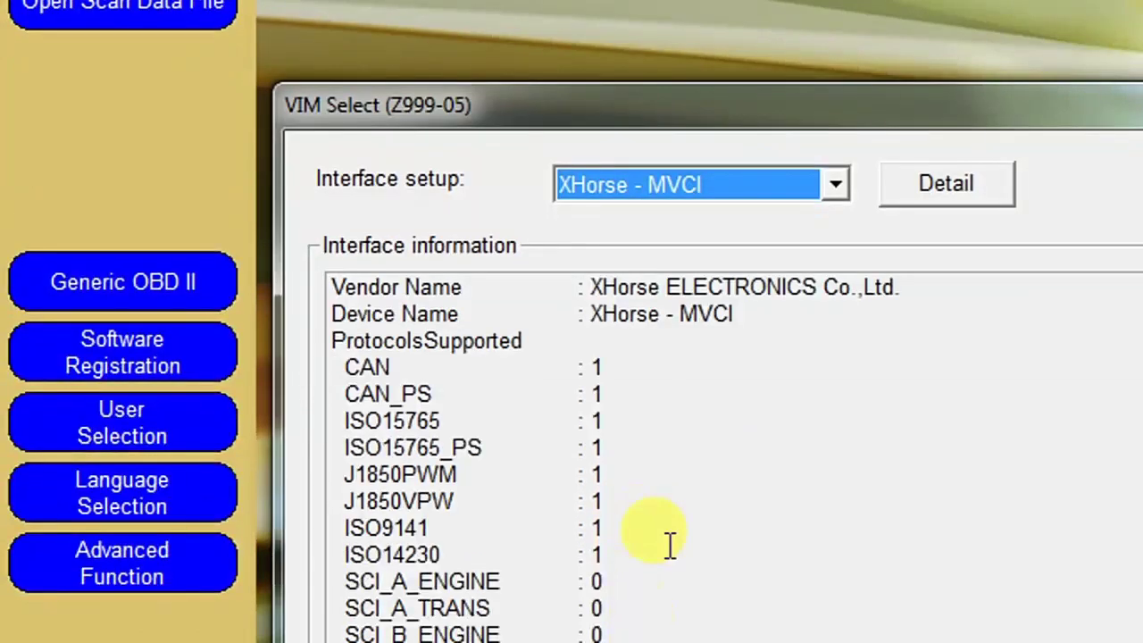
pyautogui.click(670, 546)
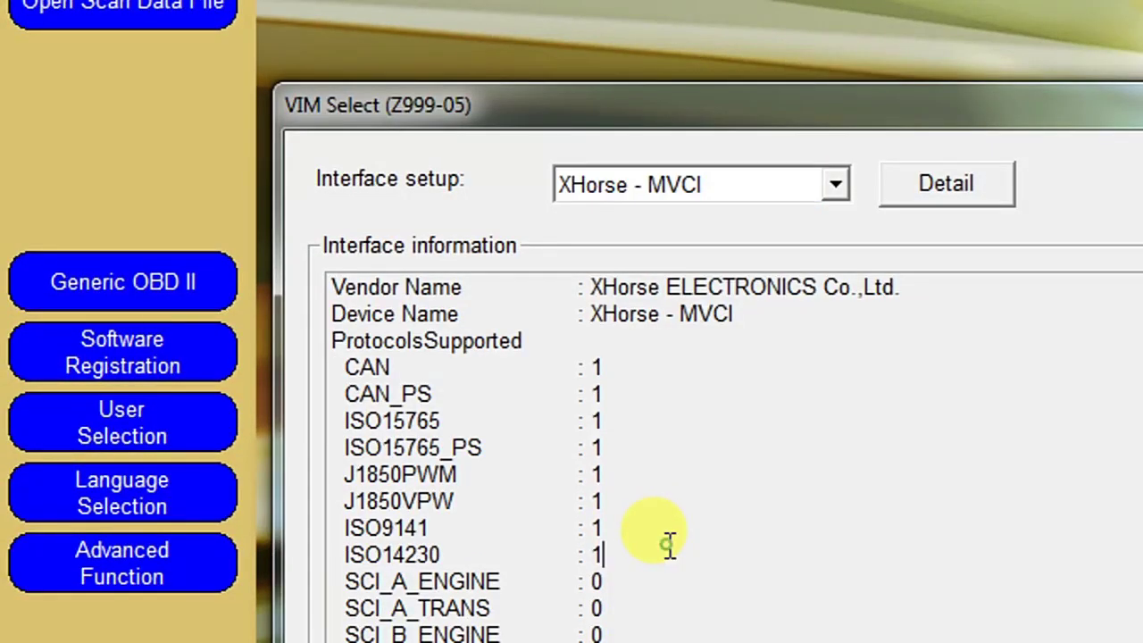
pyautogui.scroll(-1, 670, 546)
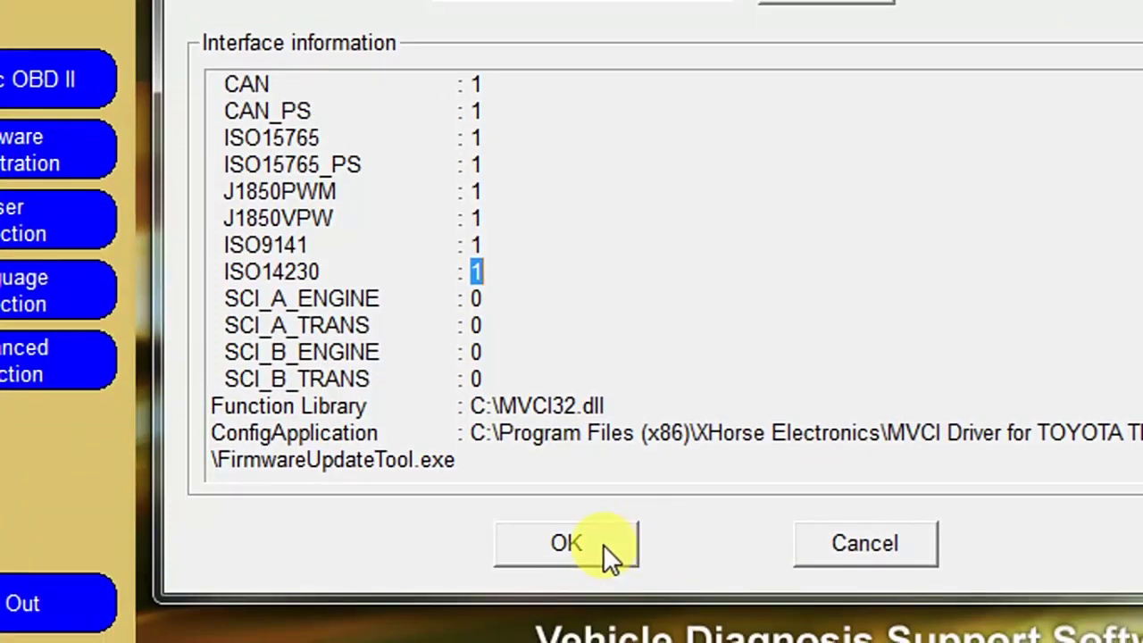
pyautogui.click(705, 637)
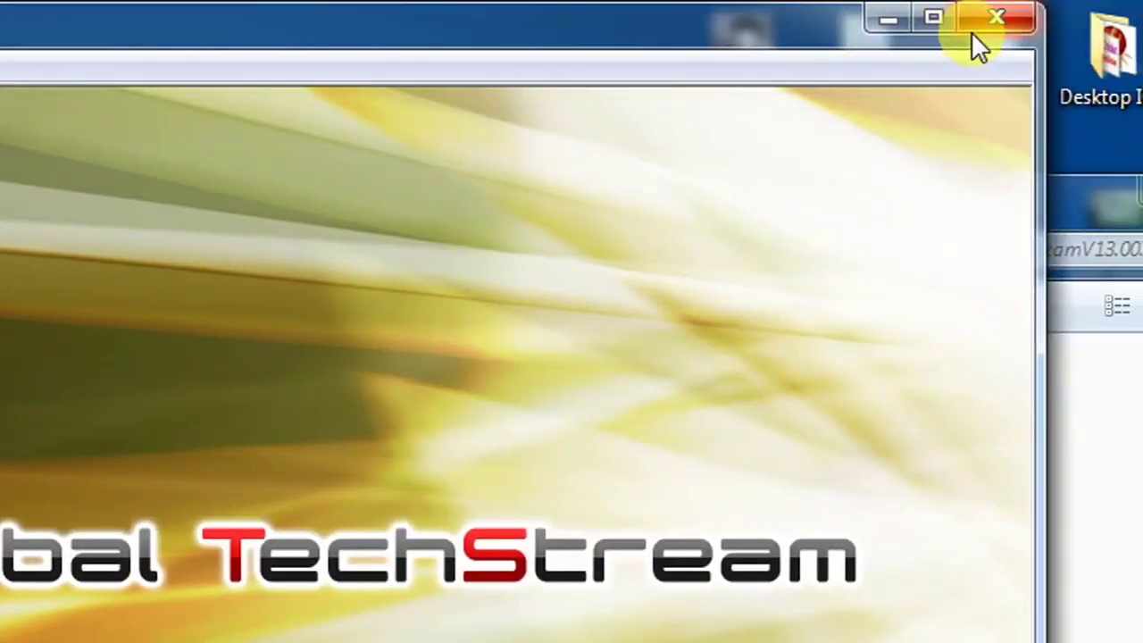
# Step: Close Techstream and copy MainMenu.exe and Techstream.exe from the TechstreamV13.00.022 folder
pyautogui.click(975, 34)
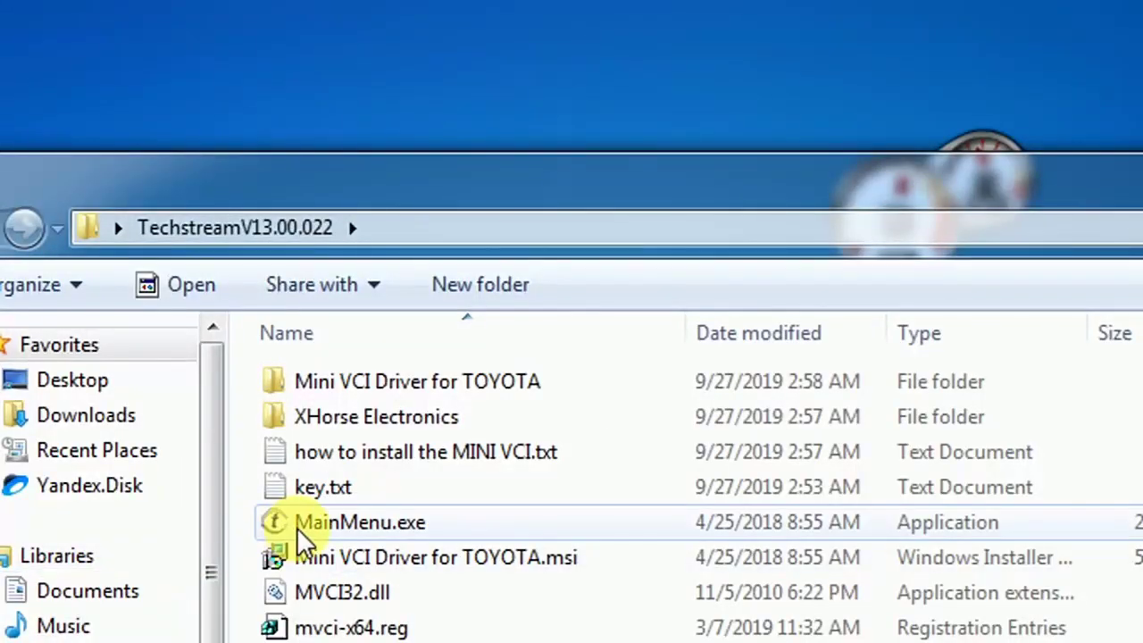
pyautogui.click(304, 525)
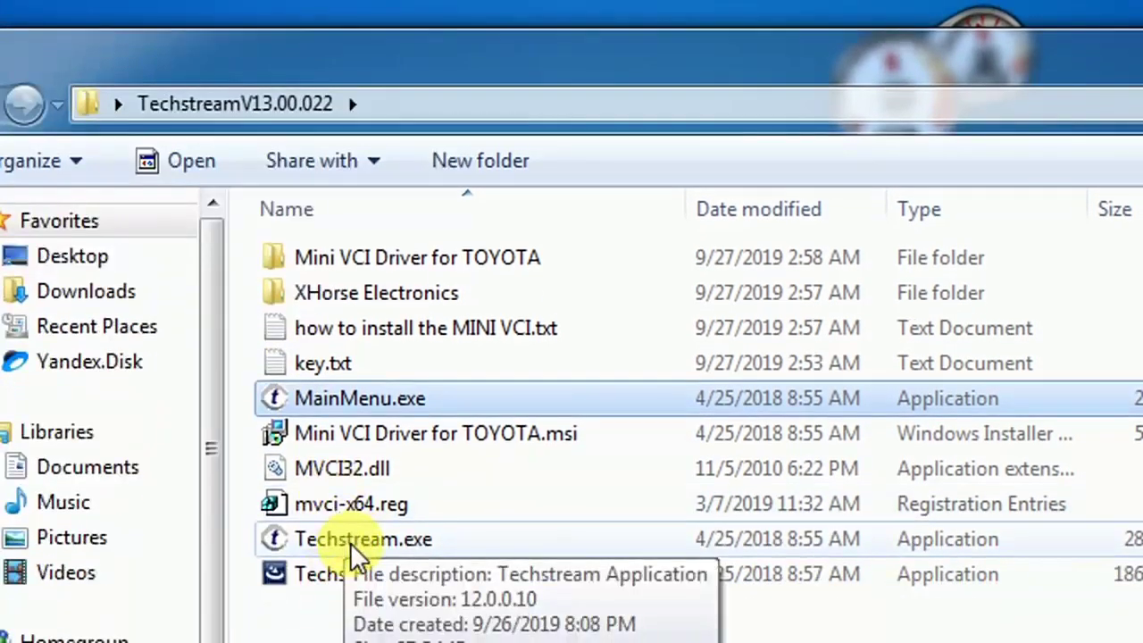
pyautogui.click(354, 555)
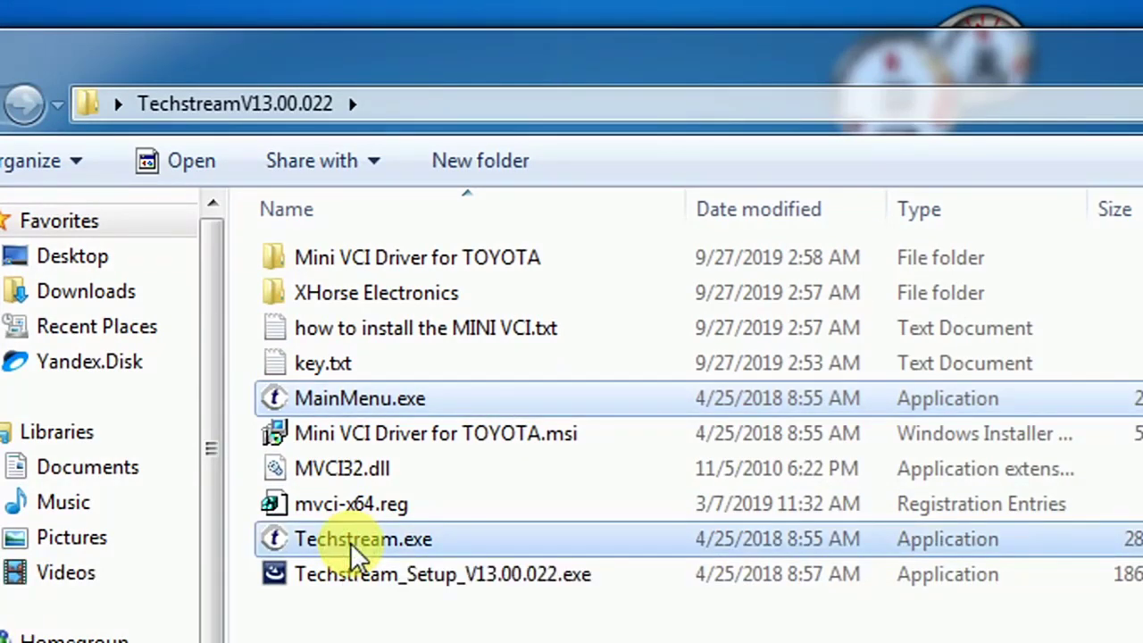
pyautogui.rightClick(404, 546)
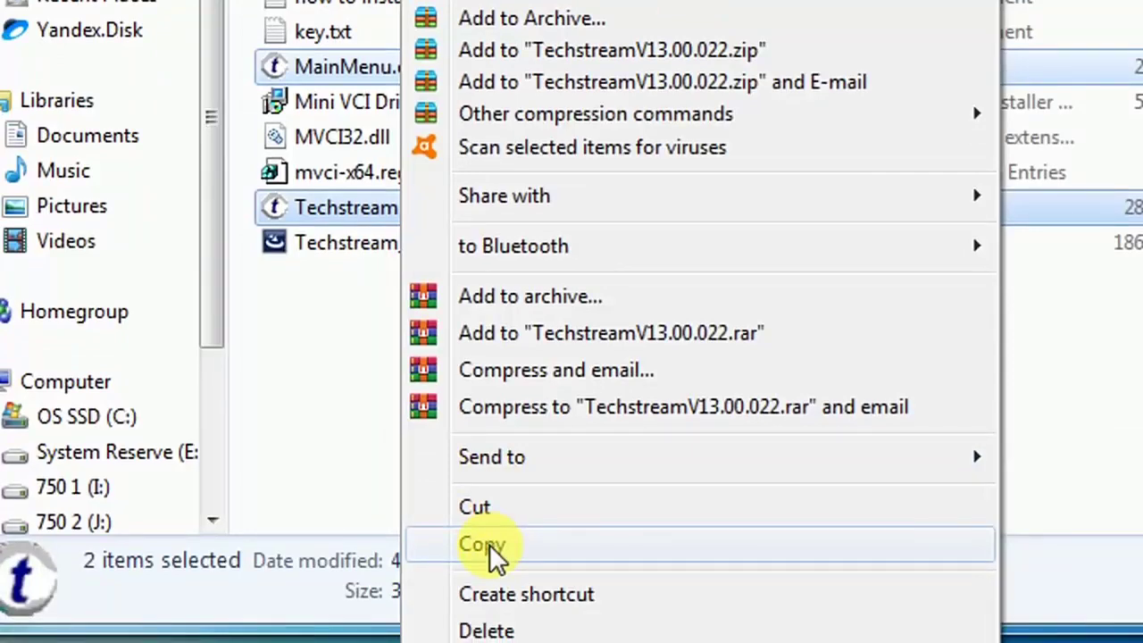
pyautogui.click(489, 543)
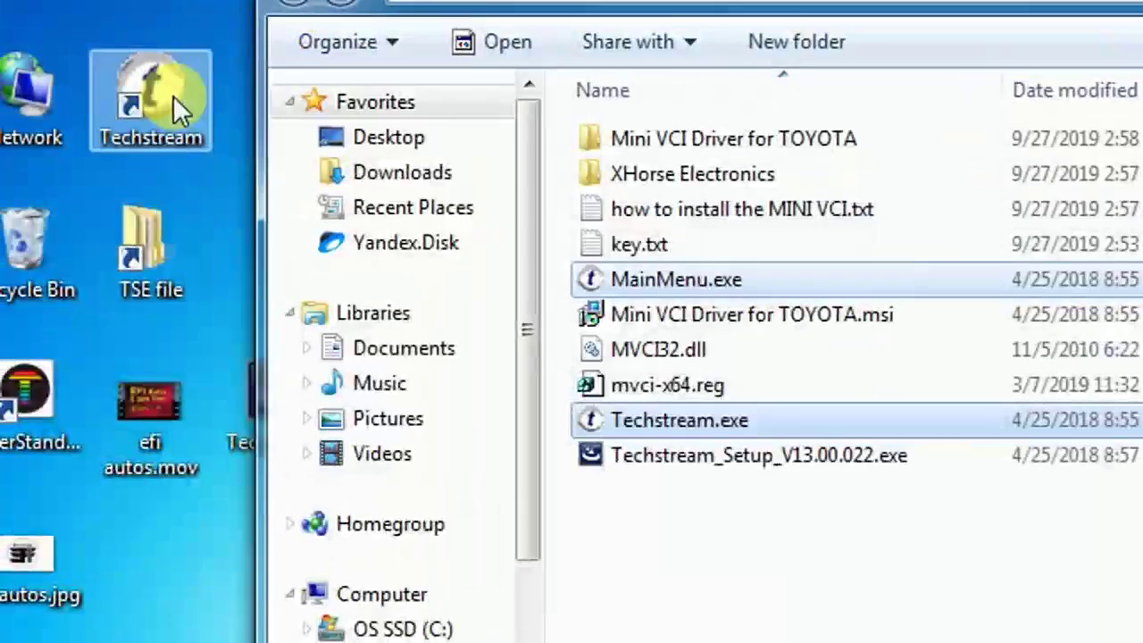
# Step: Paste both files into Techstream's bin folder, replacing the old copies, and close it
pyautogui.rightClick(173, 97)
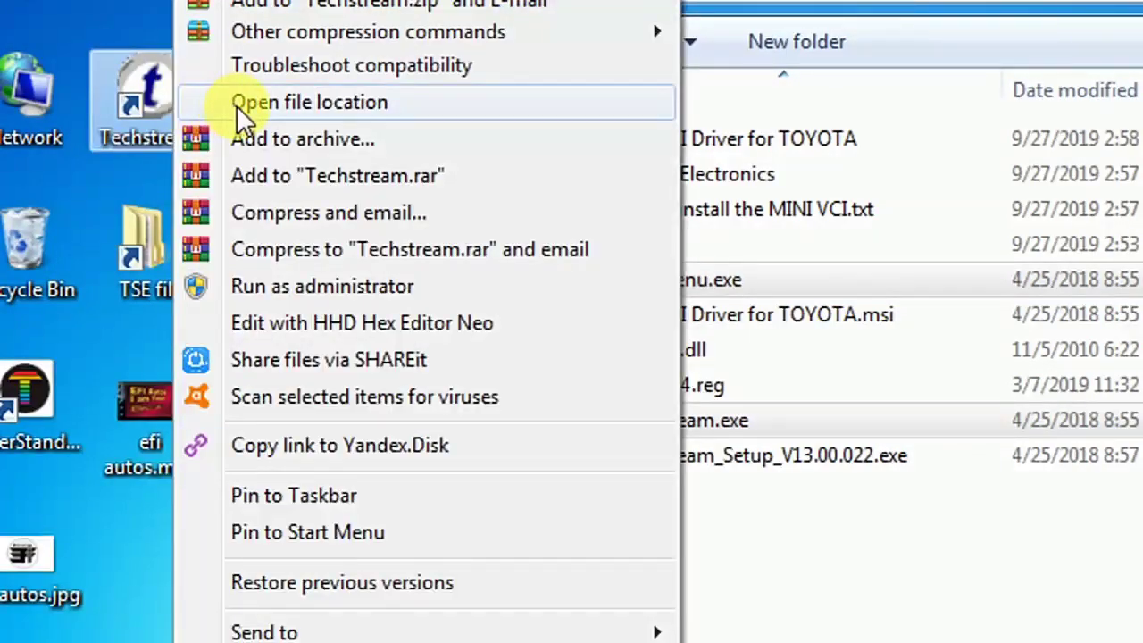
pyautogui.click(237, 105)
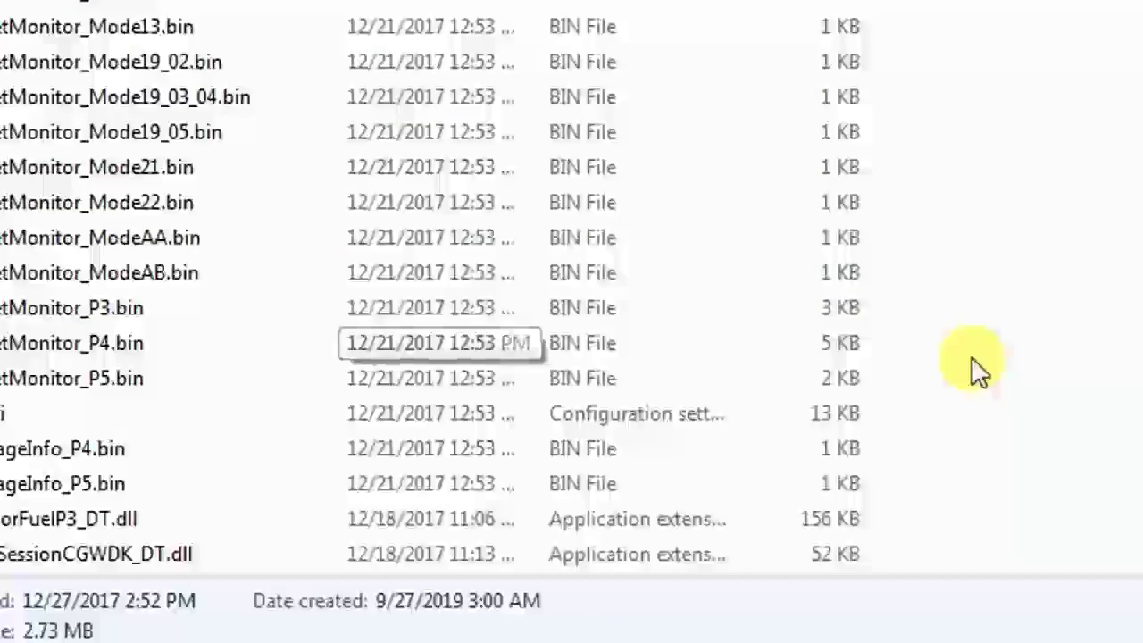
pyautogui.click(1134, 362)
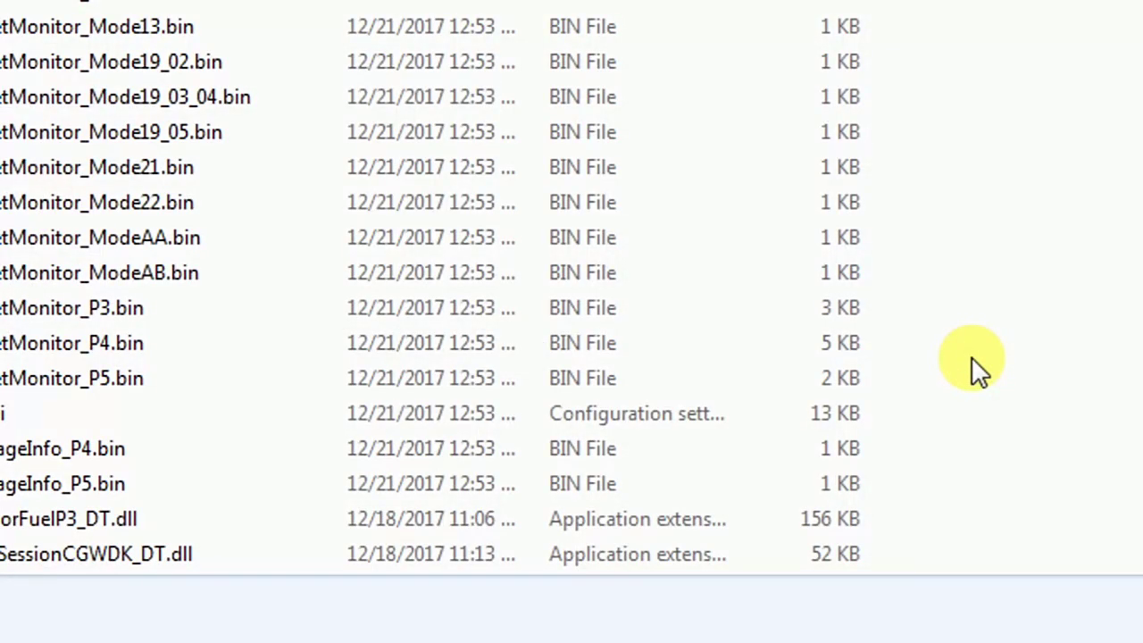
pyautogui.rightClick(972, 359)
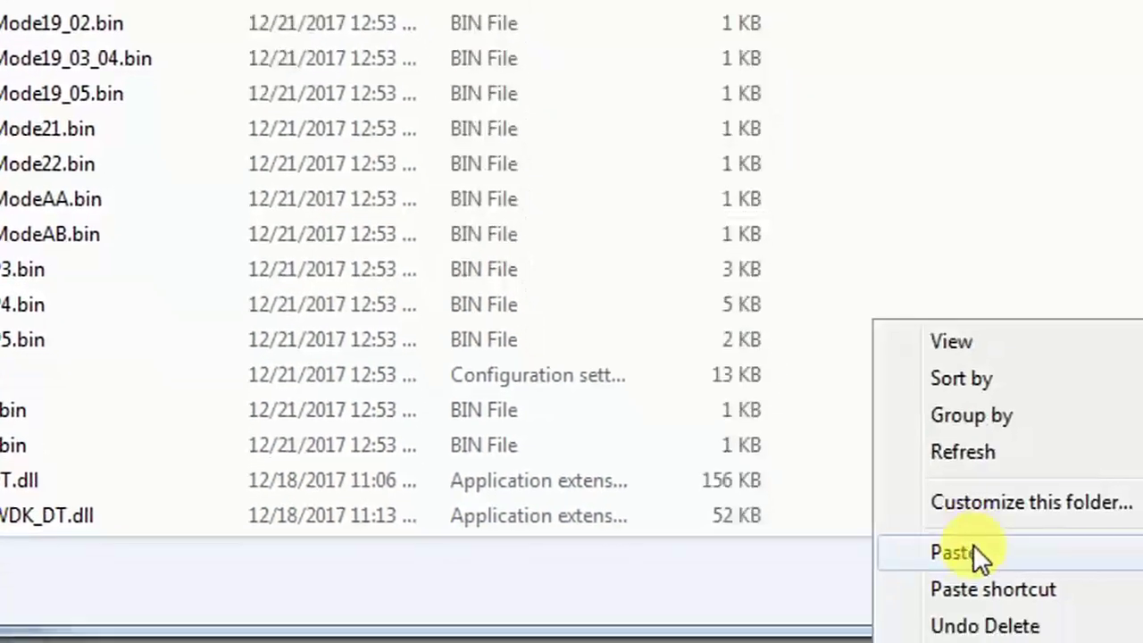
pyautogui.click(973, 547)
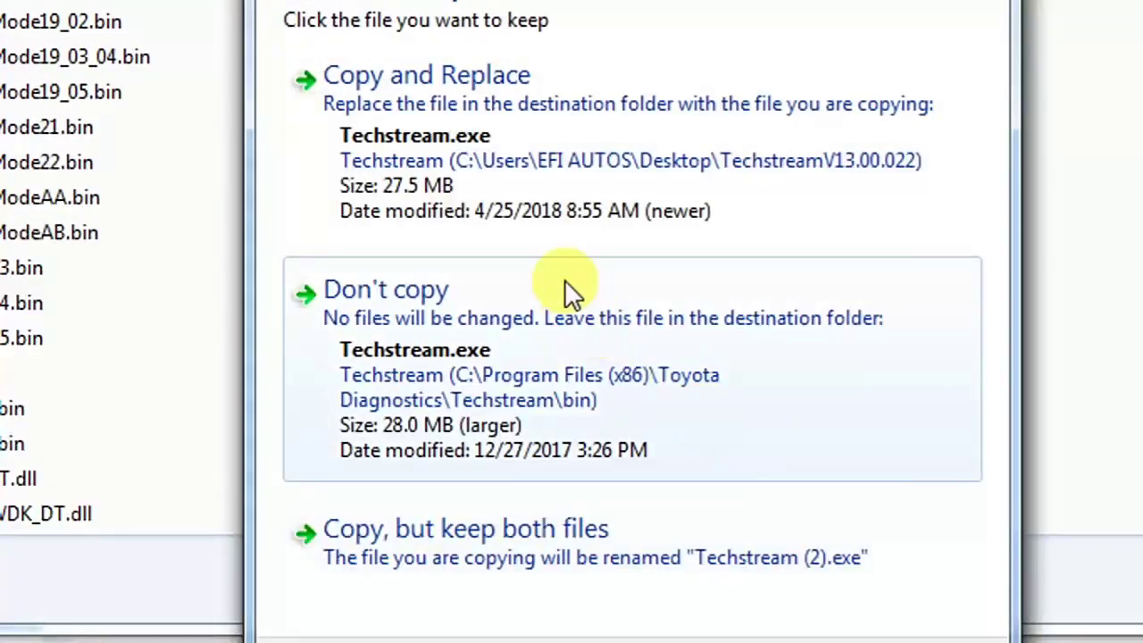
pyautogui.click(517, 132)
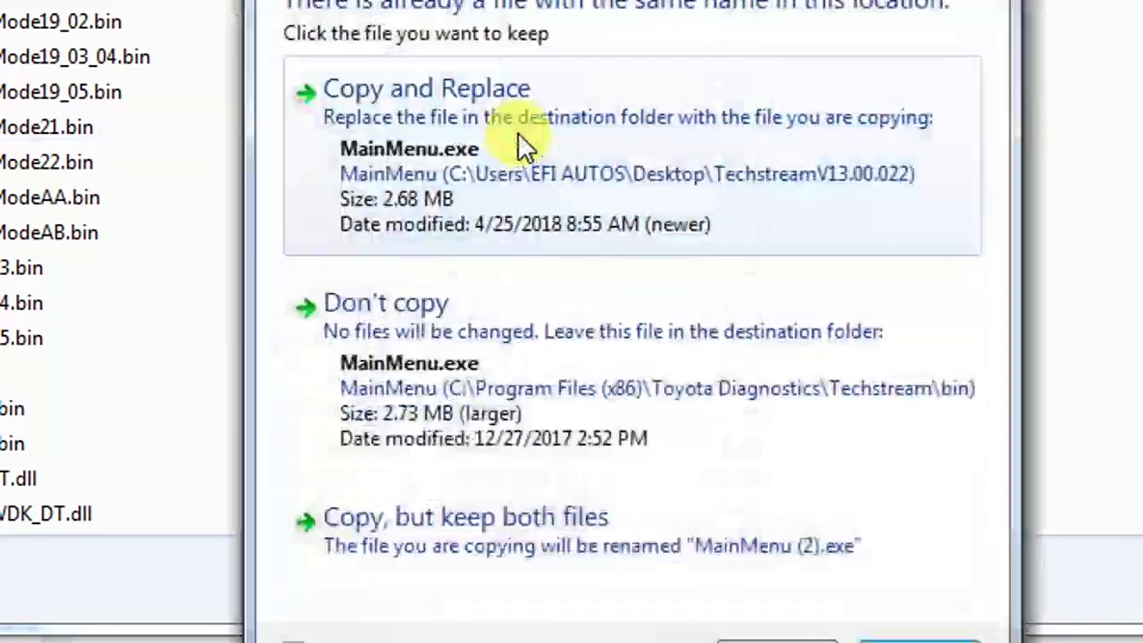
pyautogui.click(518, 132)
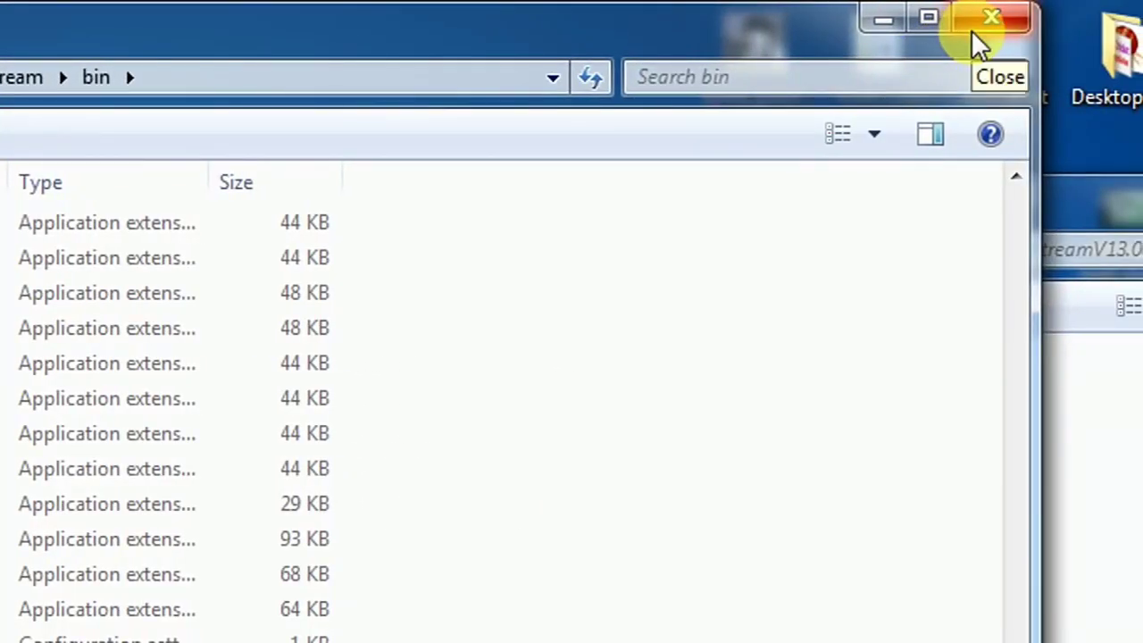
pyautogui.click(975, 36)
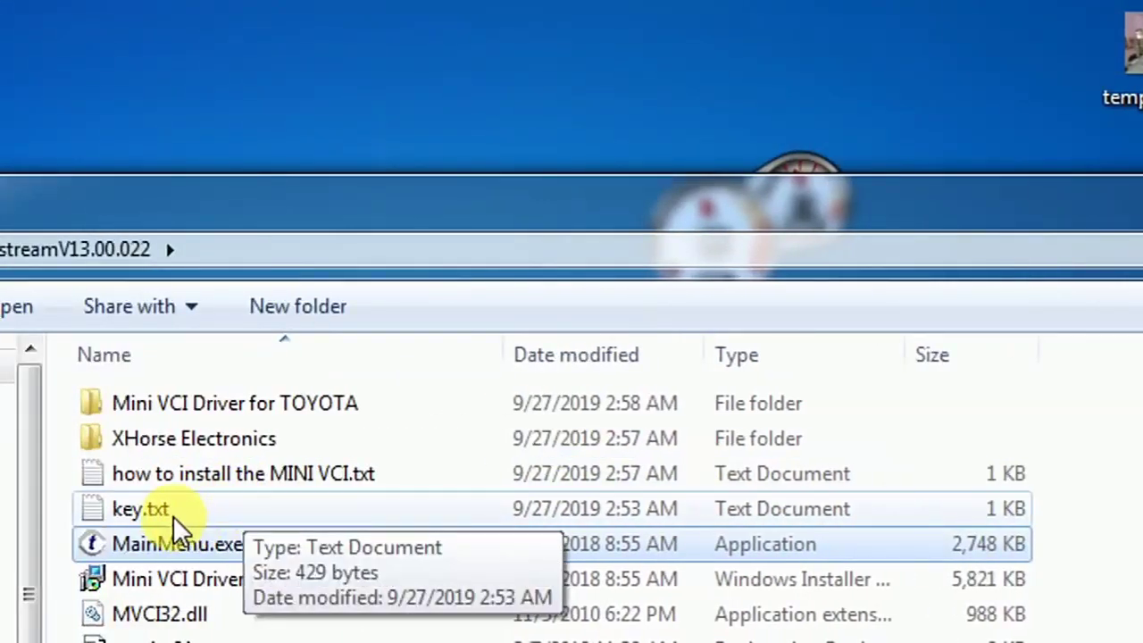
# Step: Open key.txt in Notepad, select its registration key line, and relaunch Techstream from the desktop shortcut
pyautogui.doubleClick(171, 513)
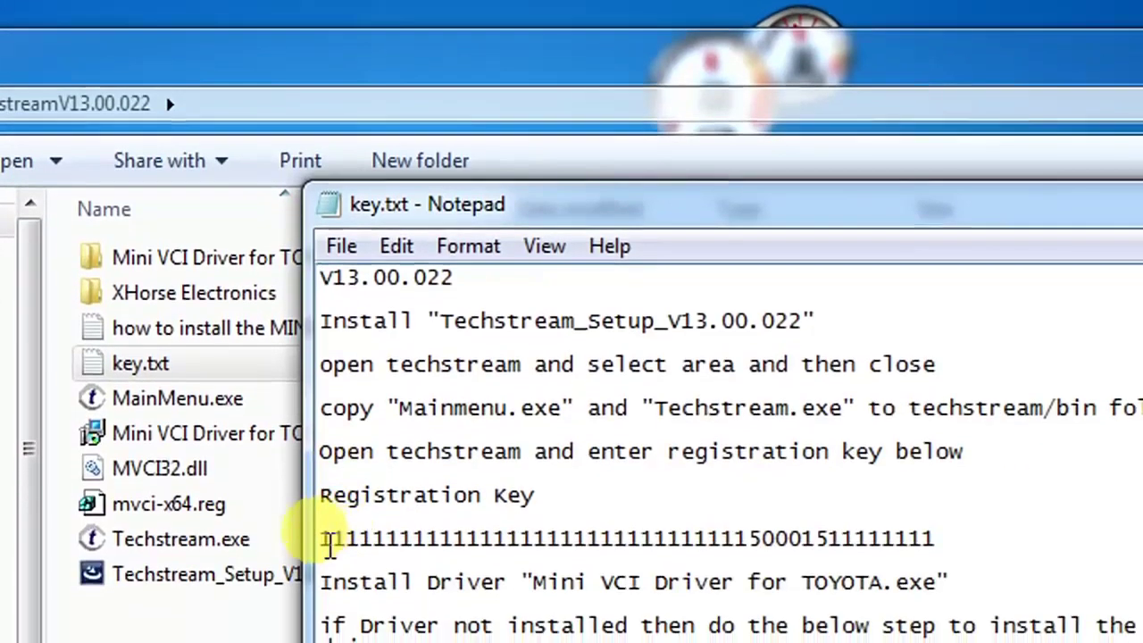
pyautogui.doubleClick(327, 539)
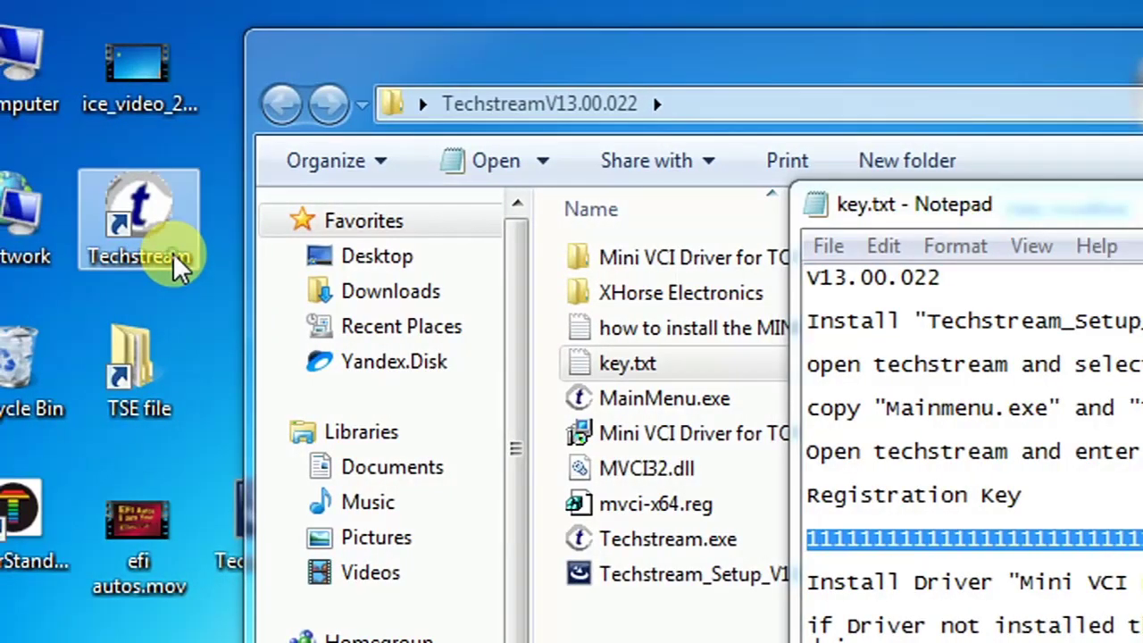
pyautogui.doubleClick(175, 262)
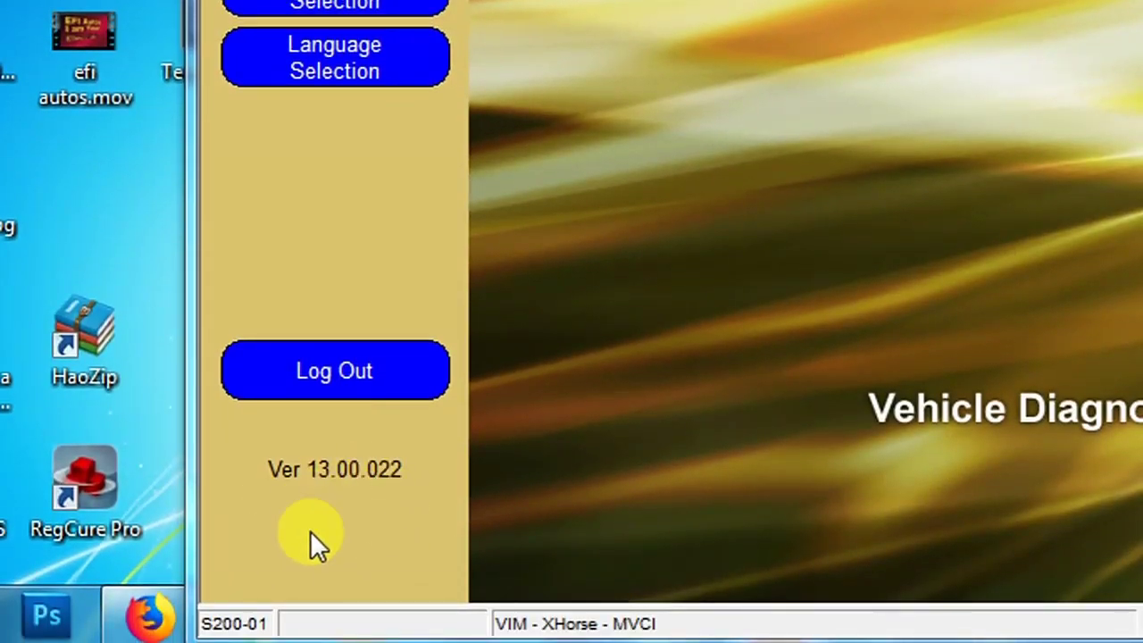
pyautogui.click(303, 525)
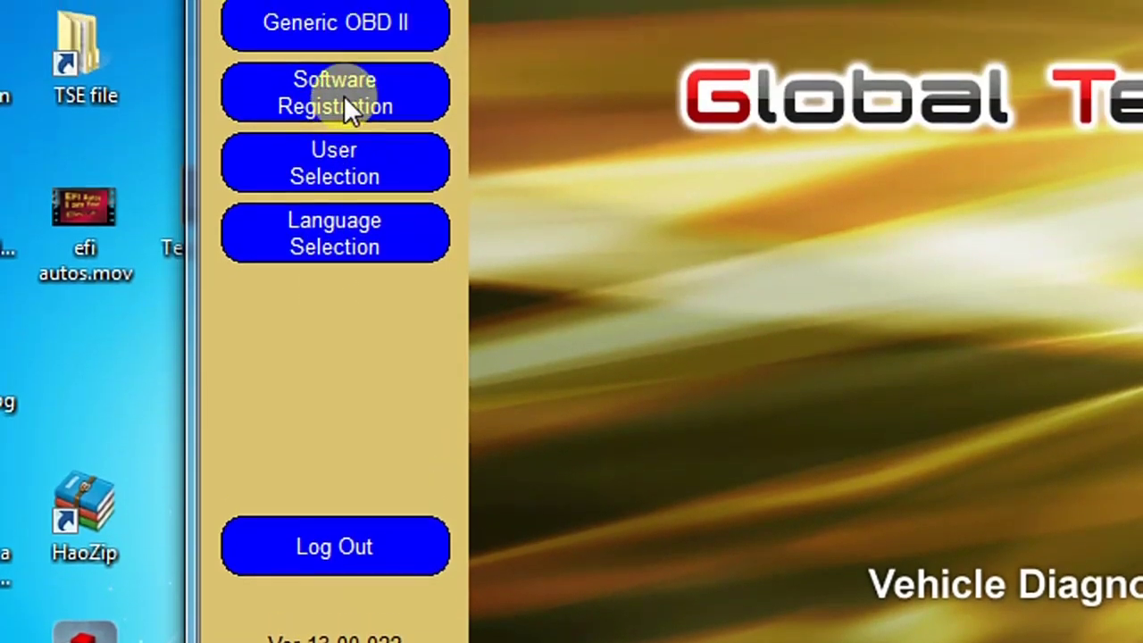
# Step: Enter the registration key from the notes in Software Registration's New Key field and confirm
pyautogui.click(344, 96)
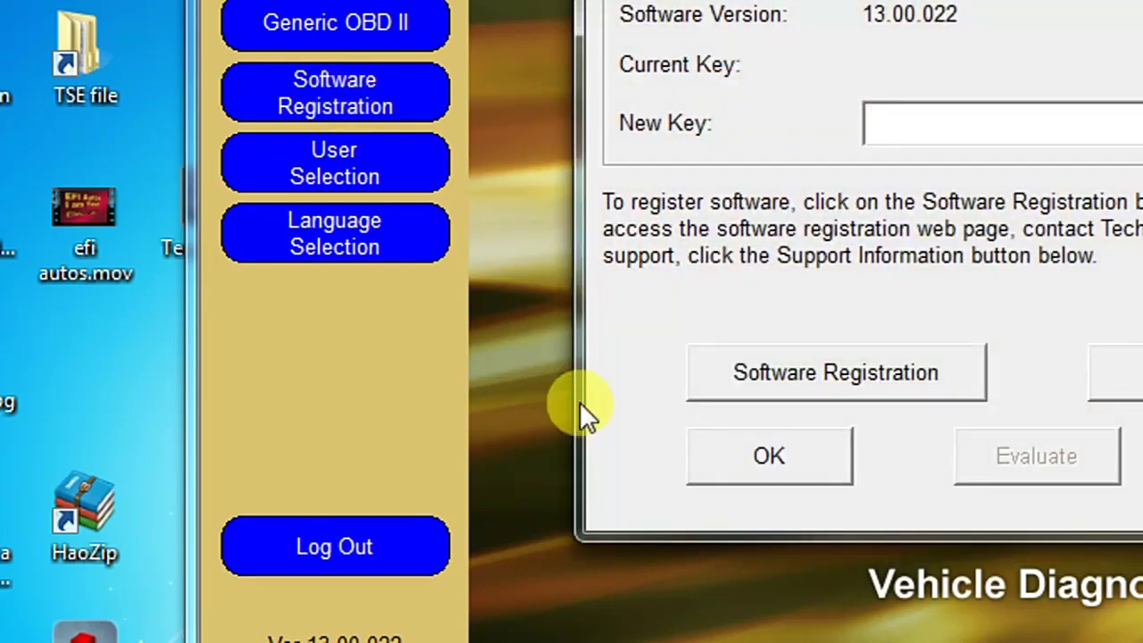
pyautogui.click(919, 132)
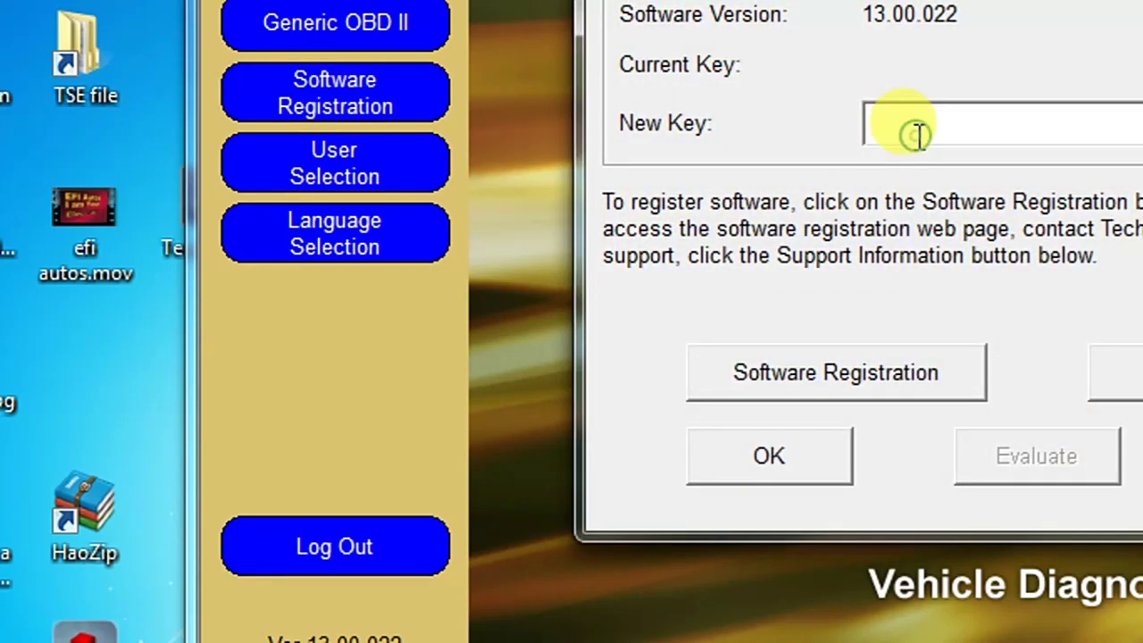
pyautogui.write('11111111111111111111111111')
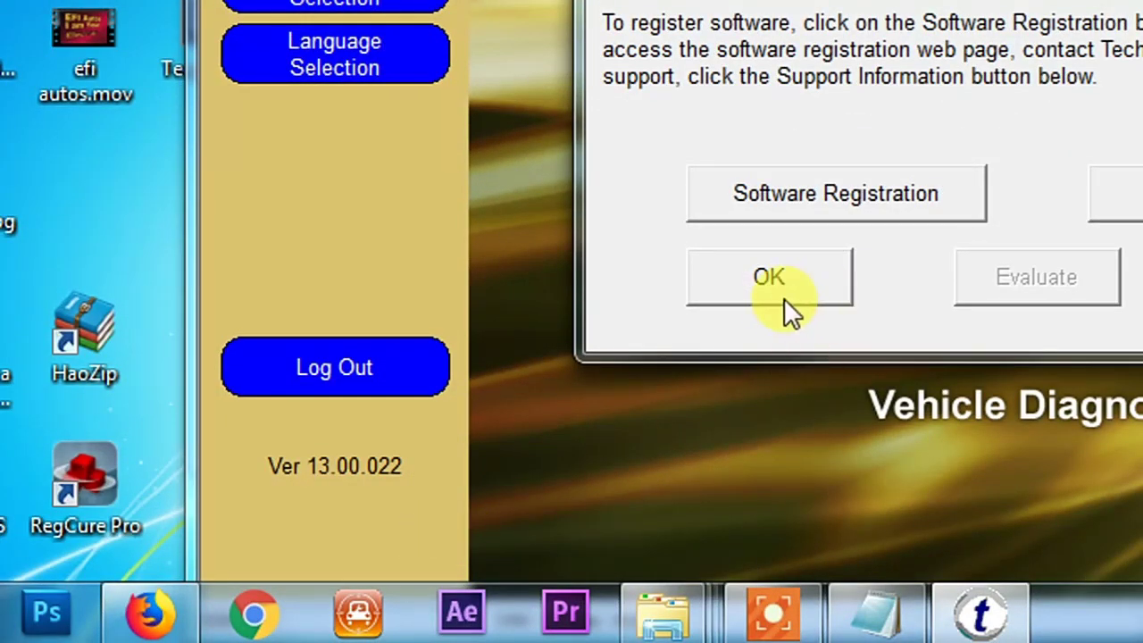
pyautogui.click(770, 280)
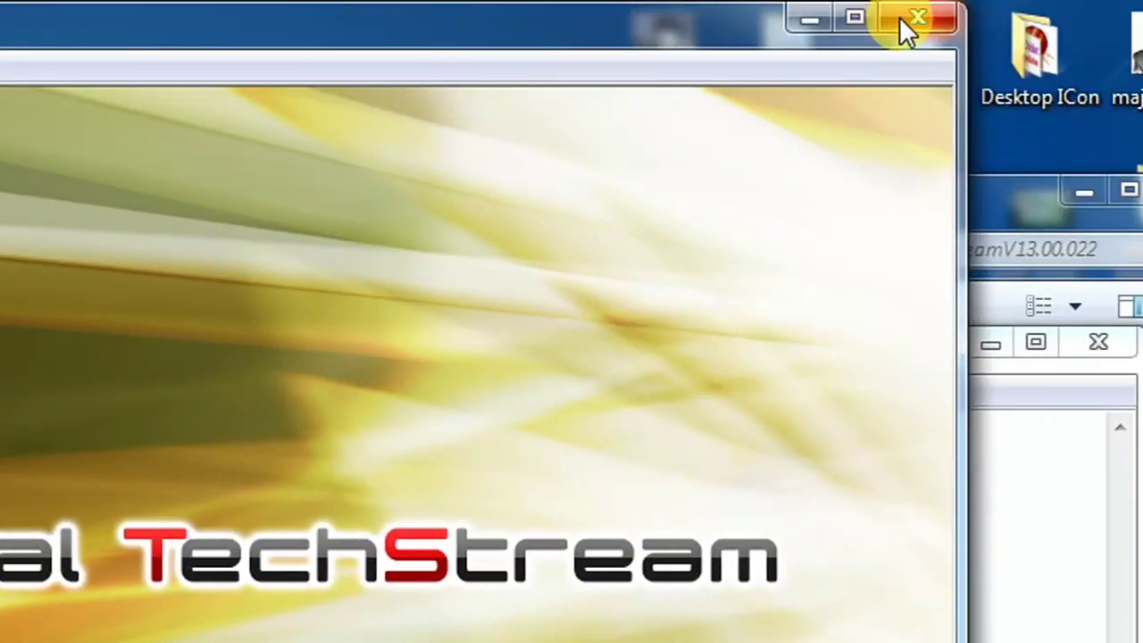
# Step: Close the Techstream splash, run Mini VCI Driver for TOYOTA.msi, and dismiss it after it fails
pyautogui.click(906, 31)
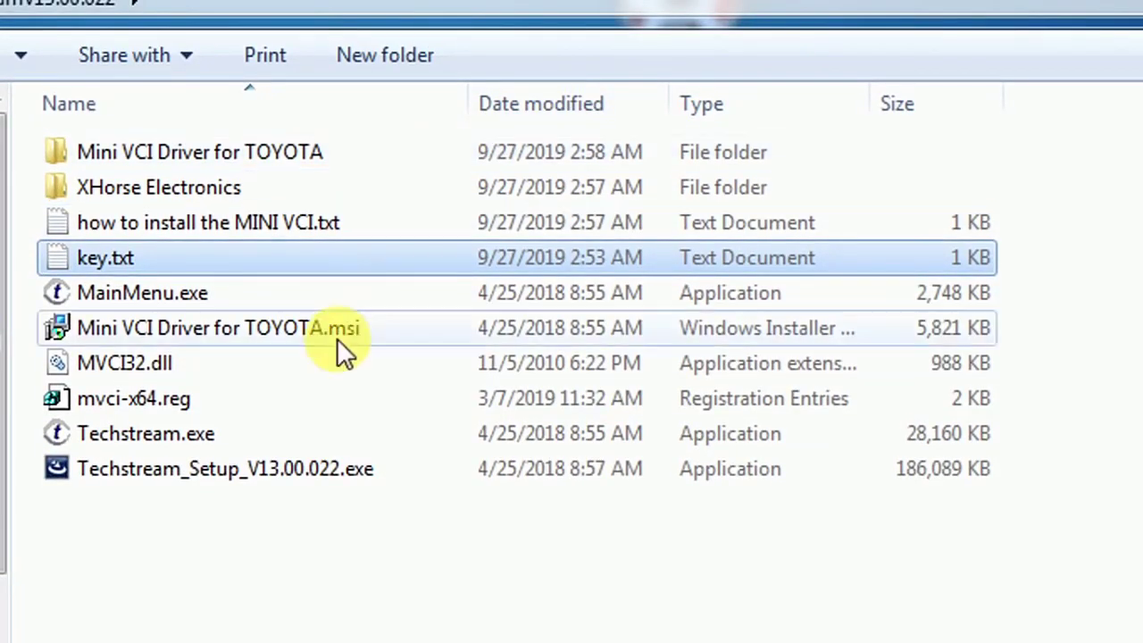
pyautogui.click(276, 337)
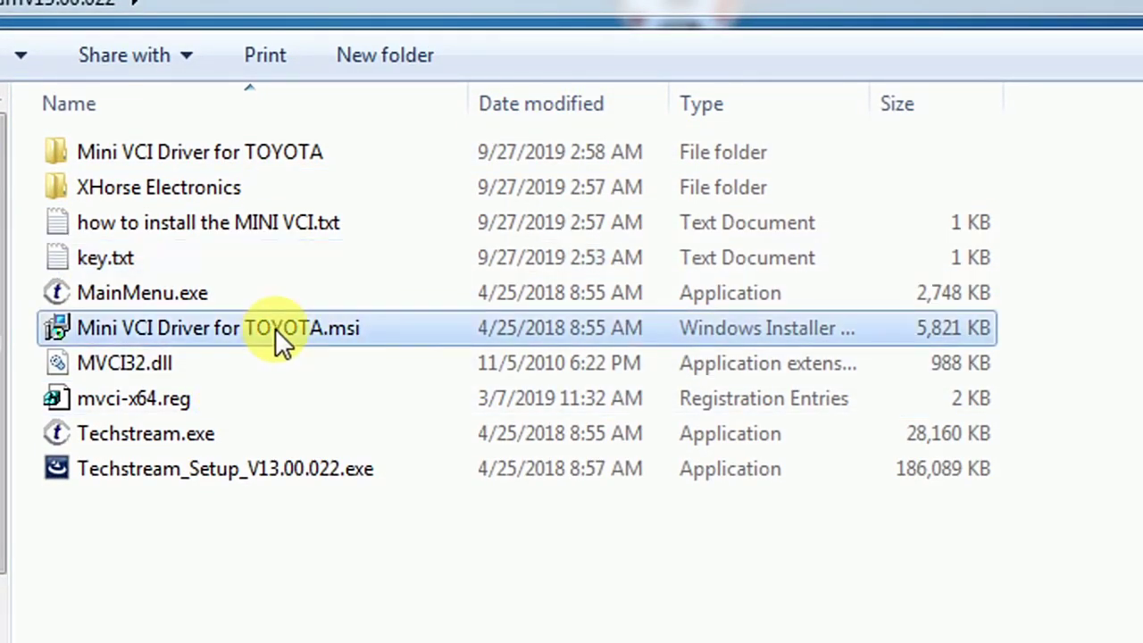
pyautogui.doubleClick(275, 327)
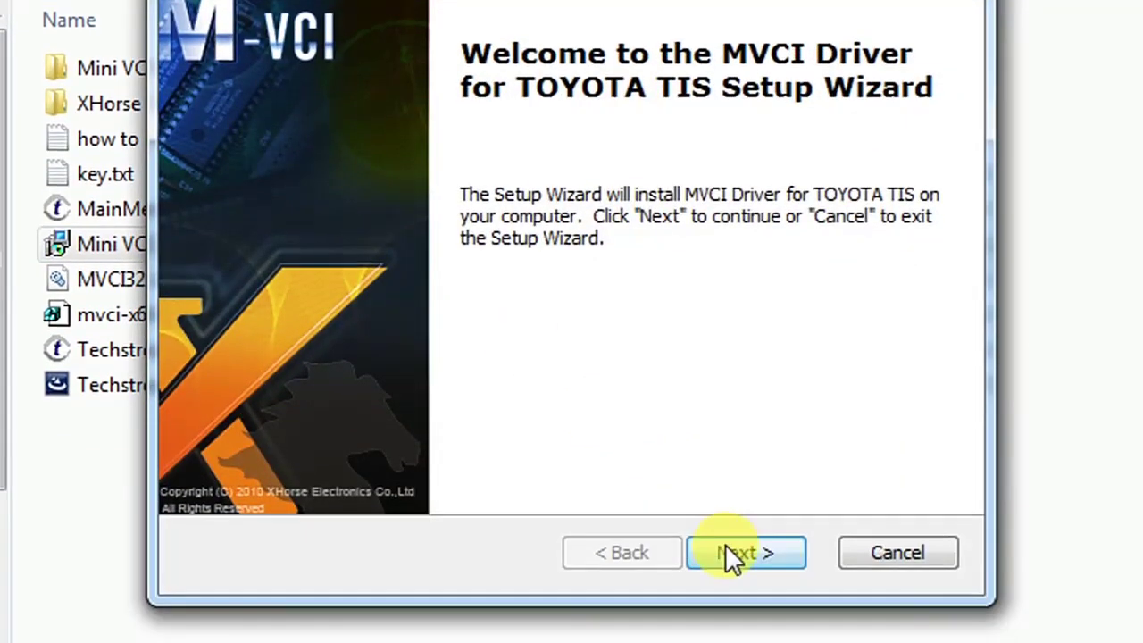
pyautogui.click(727, 548)
pyautogui.click(727, 548)
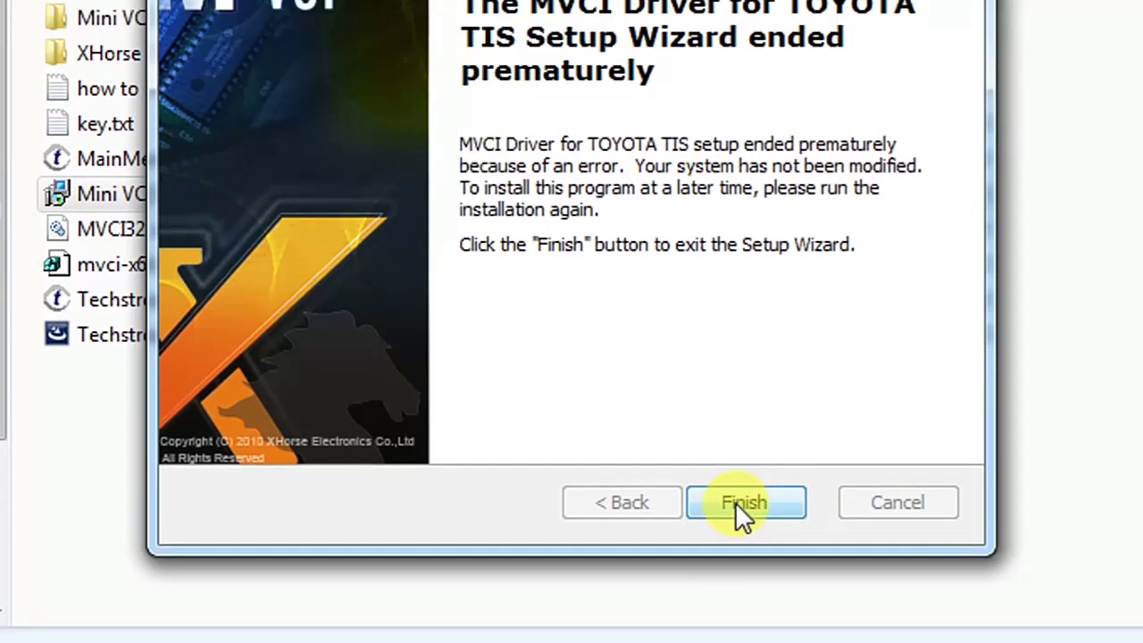
pyautogui.click(737, 554)
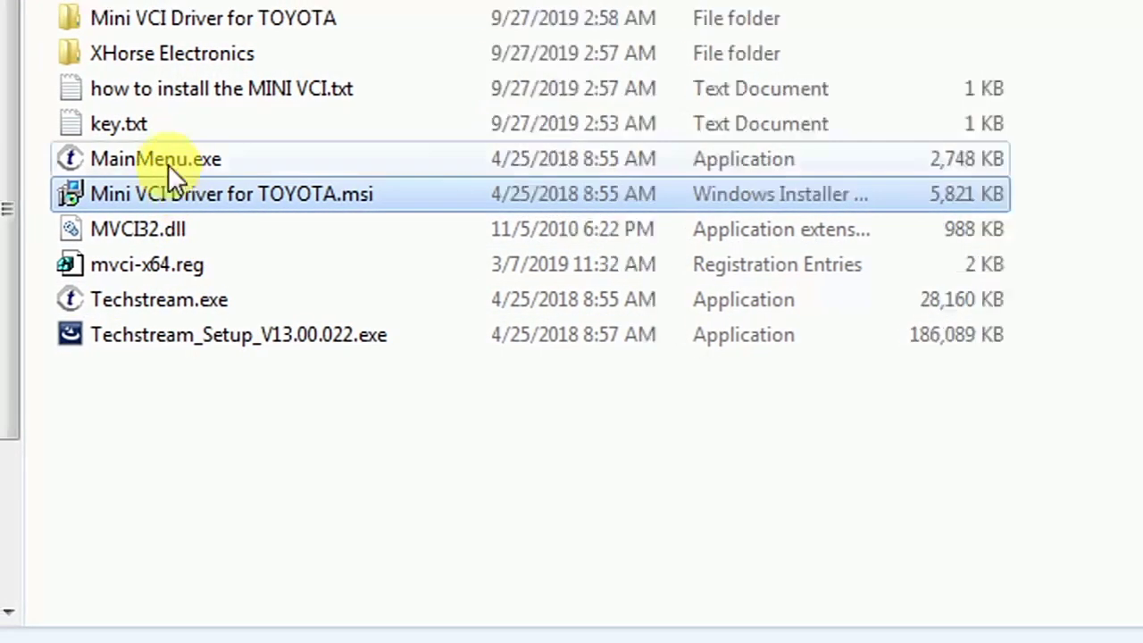
# Step: Open the 'how to install the MINI VCI.txt' notes
pyautogui.click(284, 89)
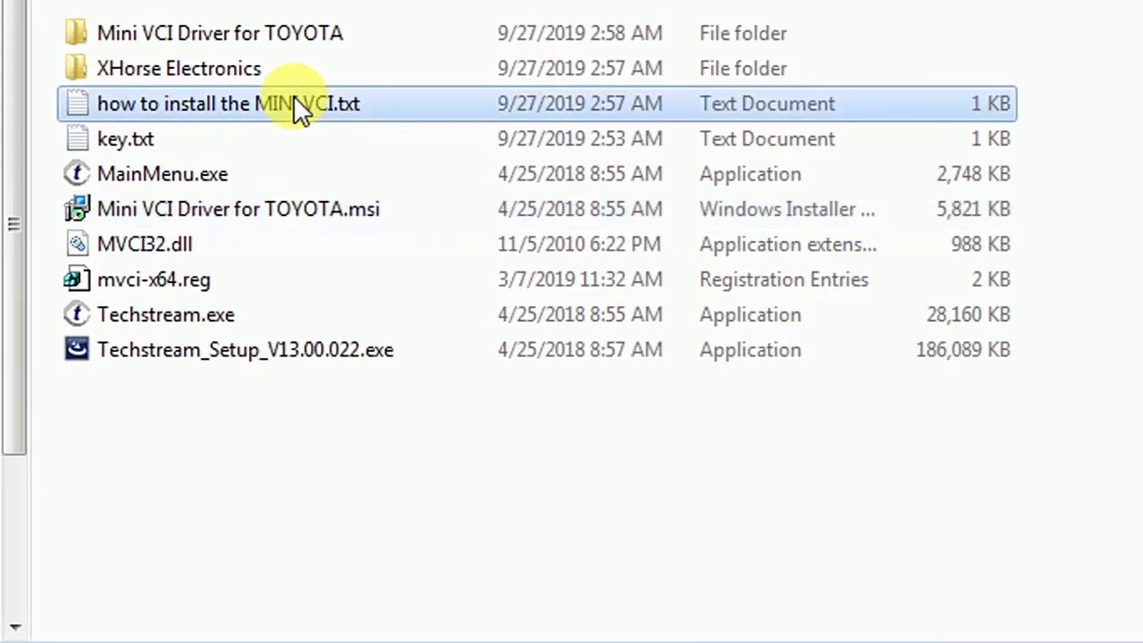
pyautogui.doubleClick(295, 100)
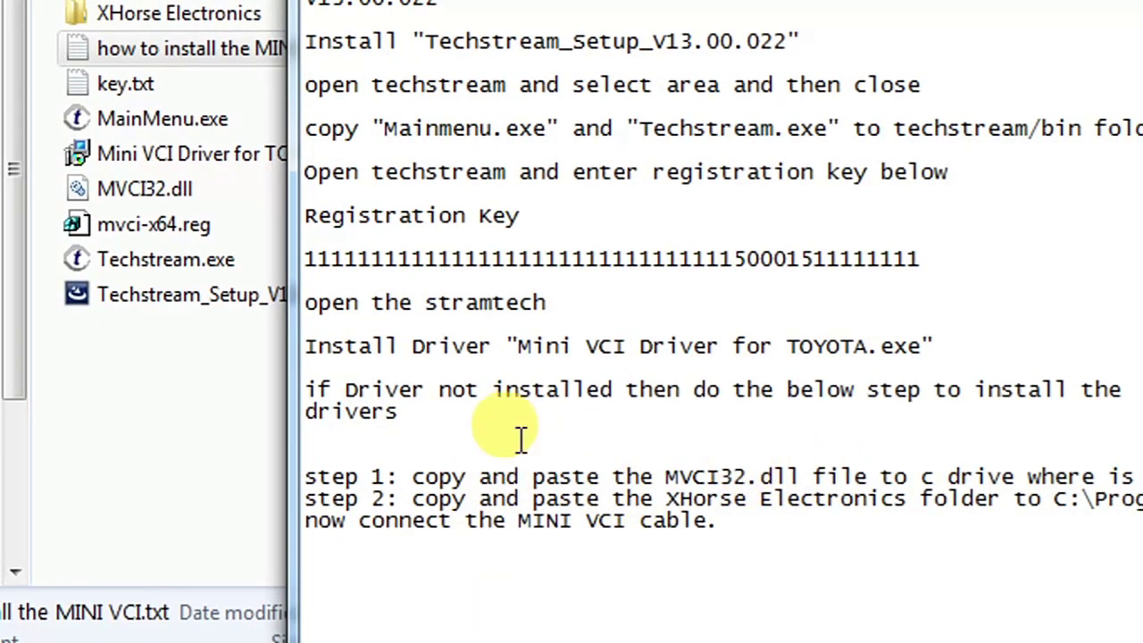
pyautogui.click(216, 407)
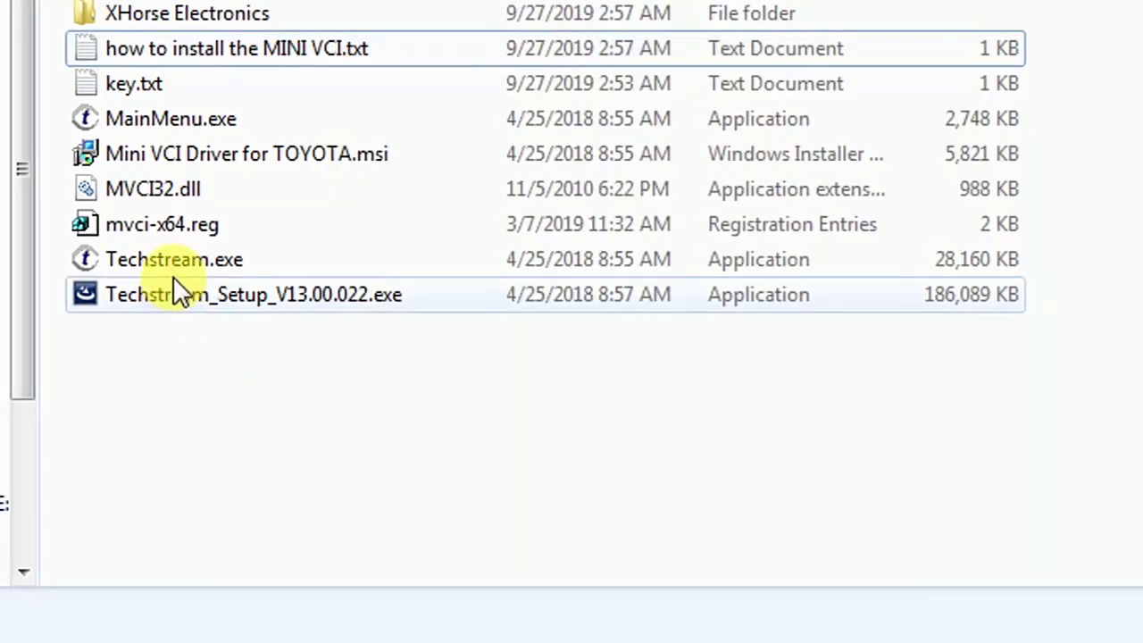
# Step: Copy MVCI32.dll from the Techstream folder into the root of the C: drive
pyautogui.click(168, 197)
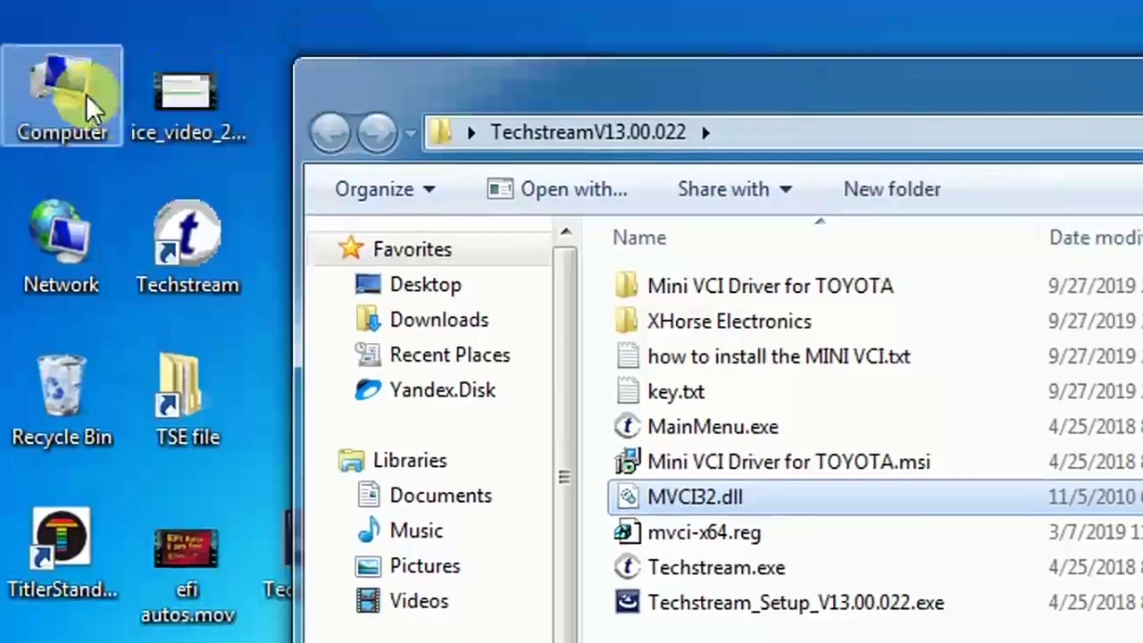
pyautogui.click(82, 95)
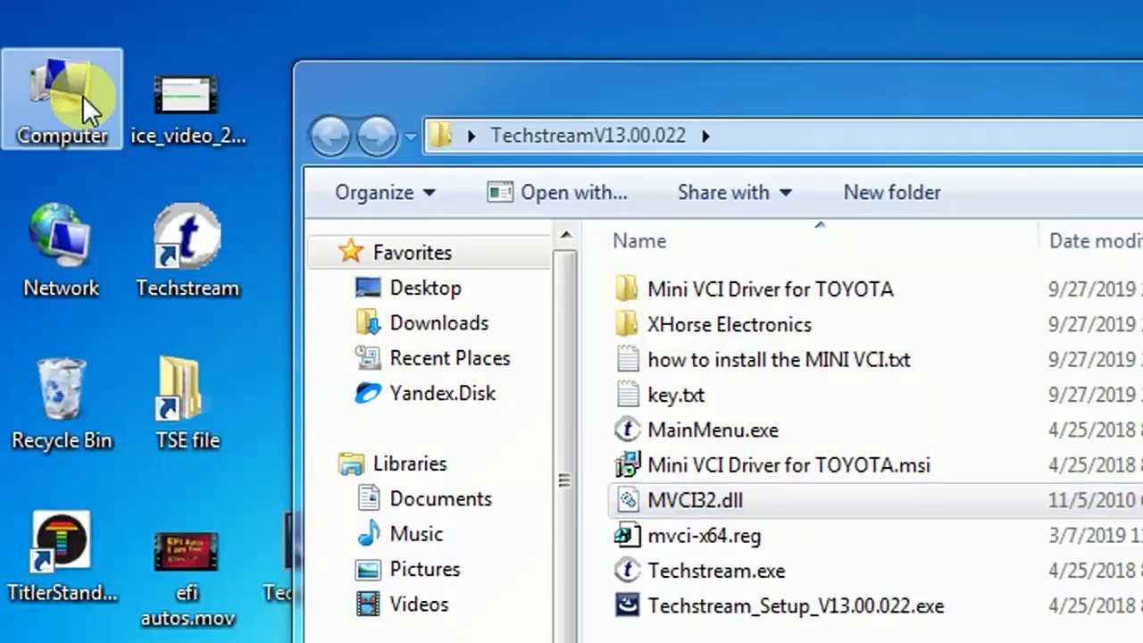
pyautogui.doubleClick(83, 95)
pyautogui.doubleClick(519, 195)
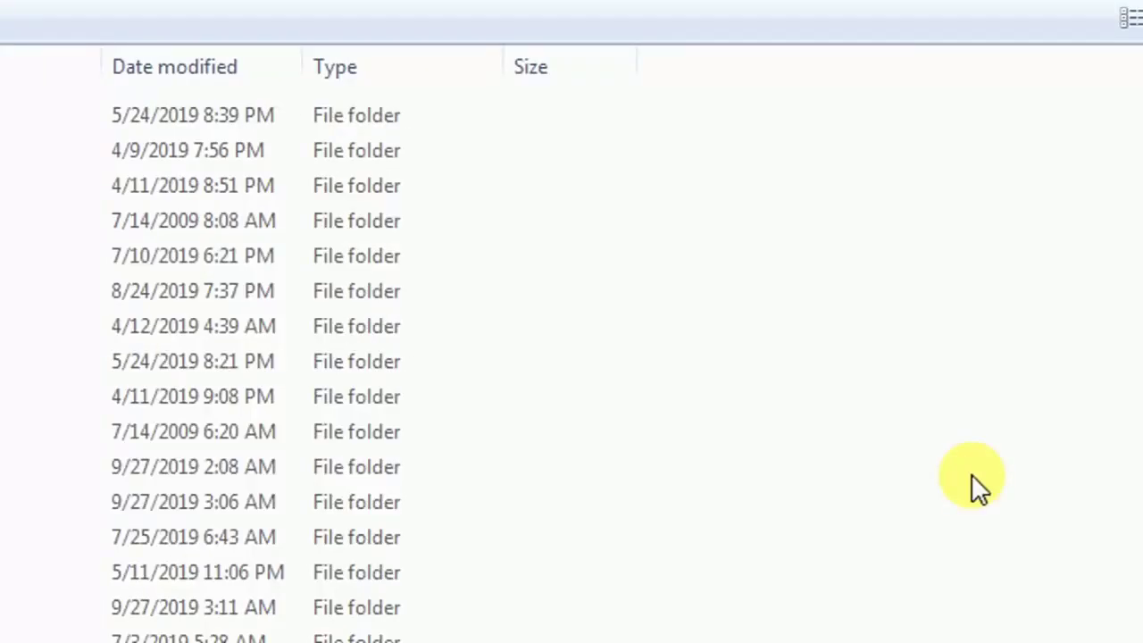
pyautogui.rightClick(973, 475)
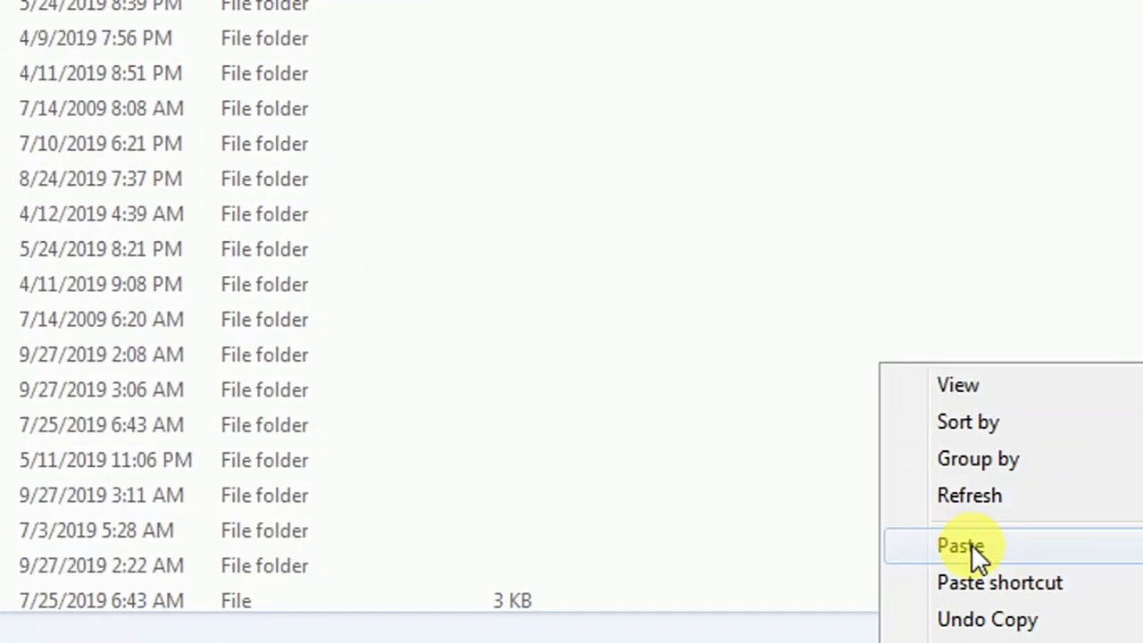
pyautogui.click(971, 544)
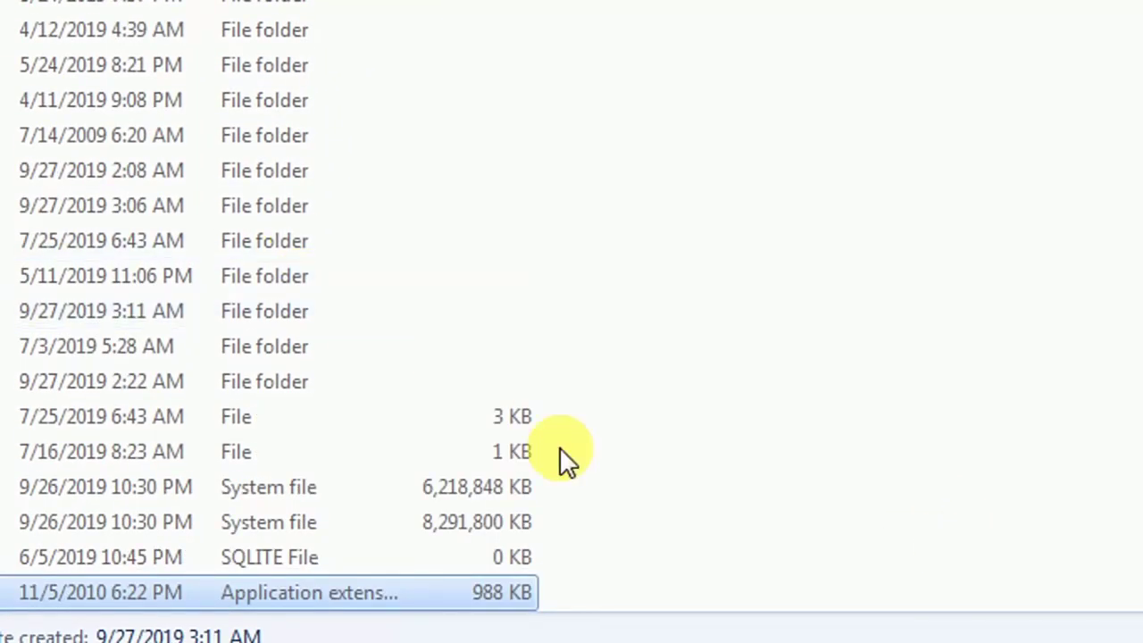
pyautogui.click(975, 496)
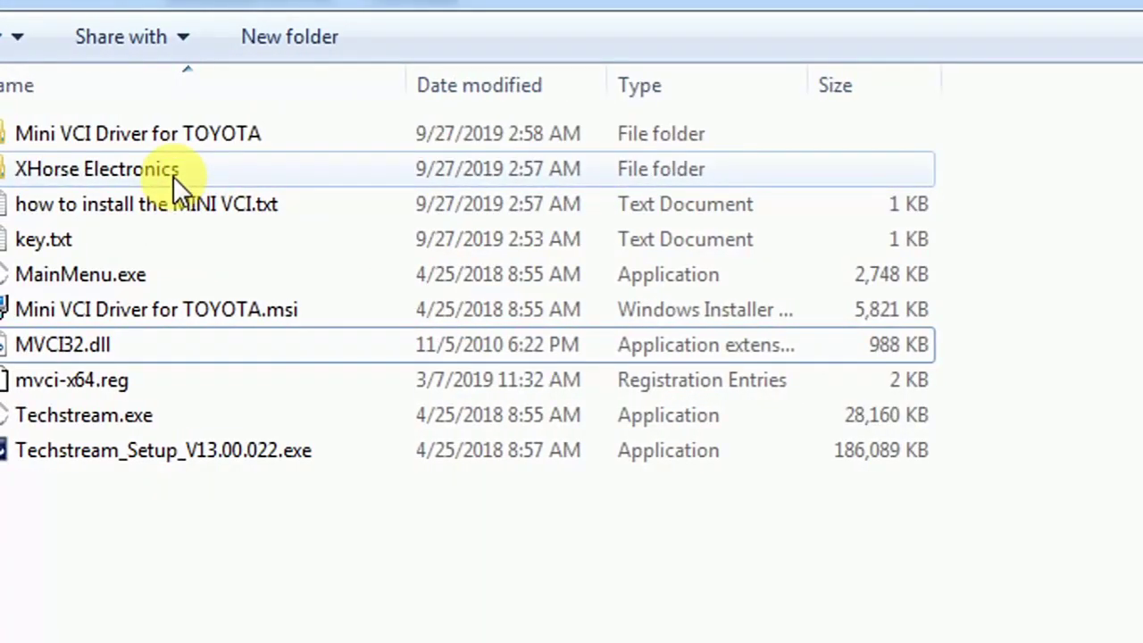
# Step: Copy the XHorse Electronics folder into C:\Program Files (x86) and minimize that window
pyautogui.click(173, 176)
pyautogui.rightClick(173, 176)
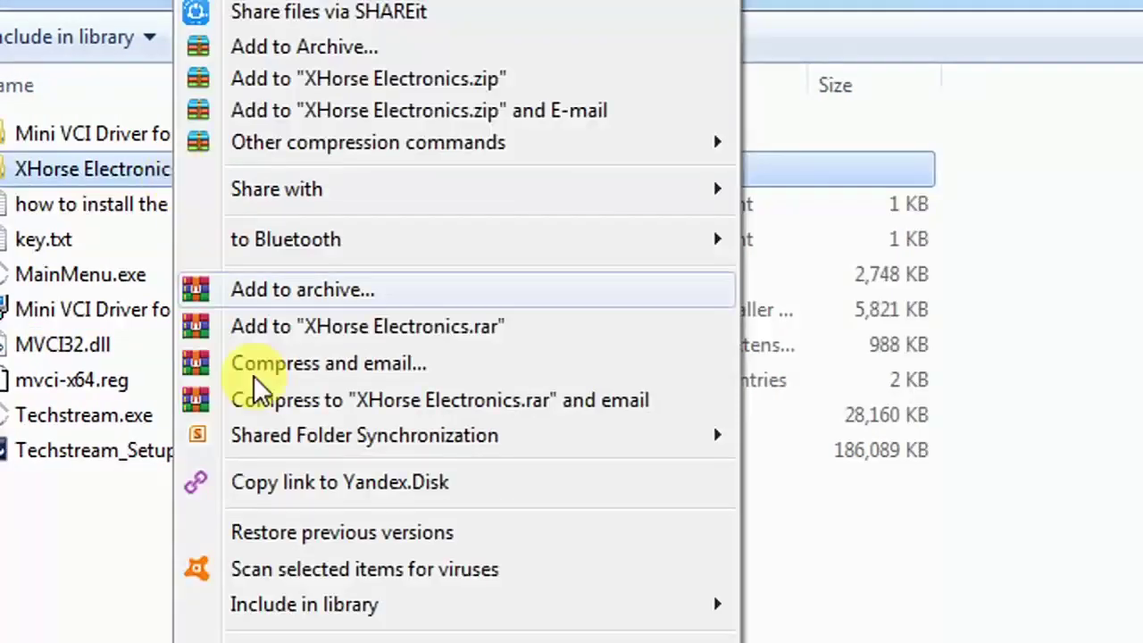
pyautogui.click(348, 544)
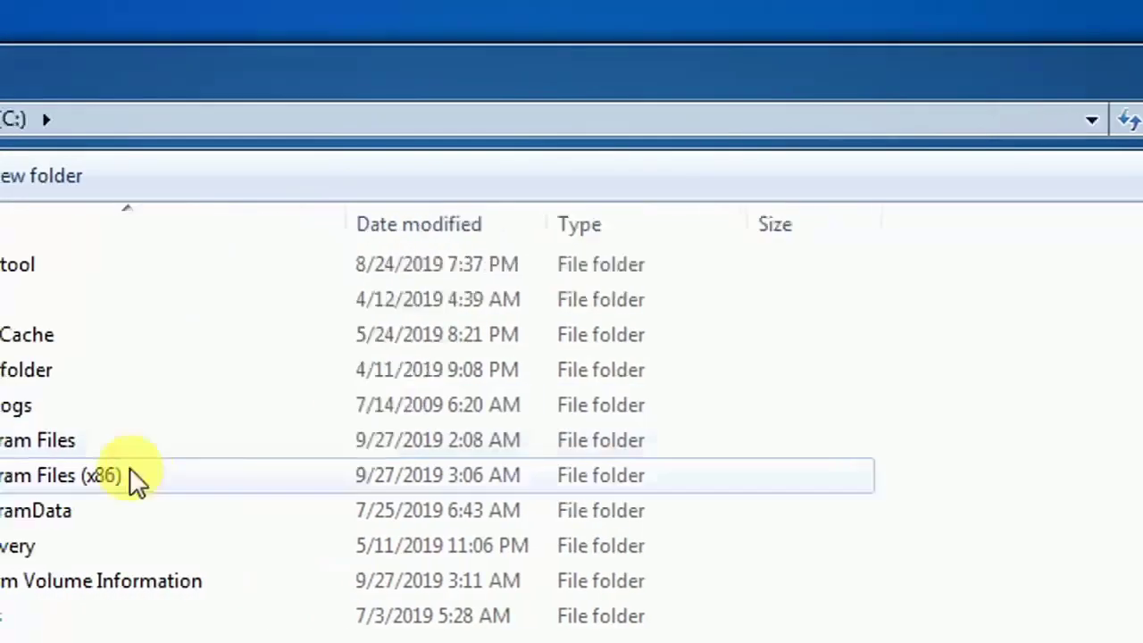
pyautogui.doubleClick(178, 478)
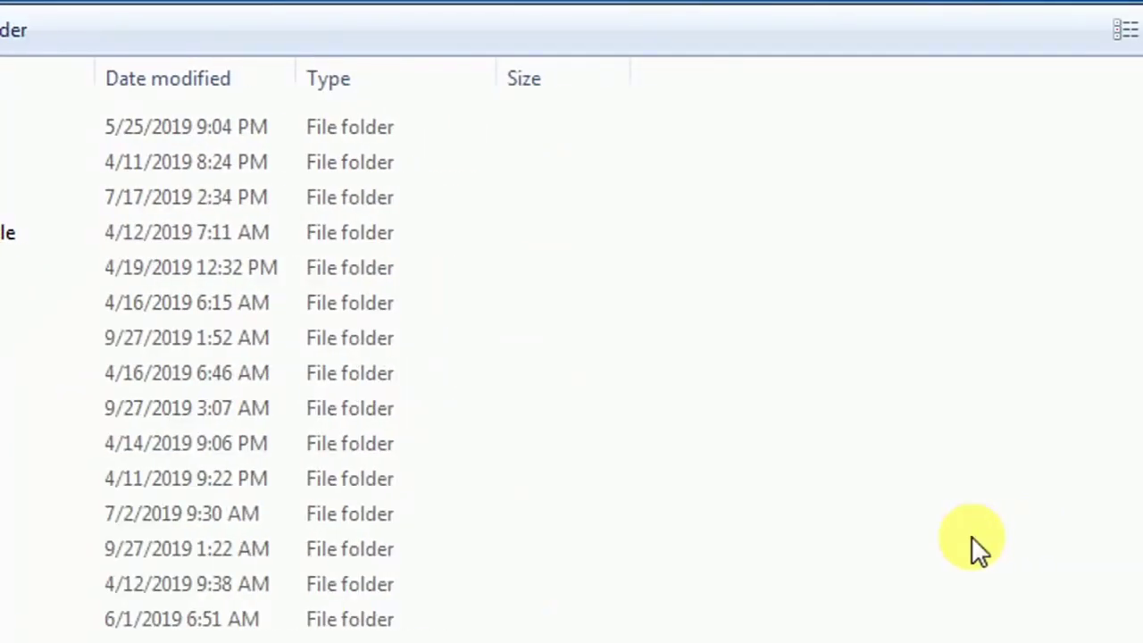
pyautogui.rightClick(972, 536)
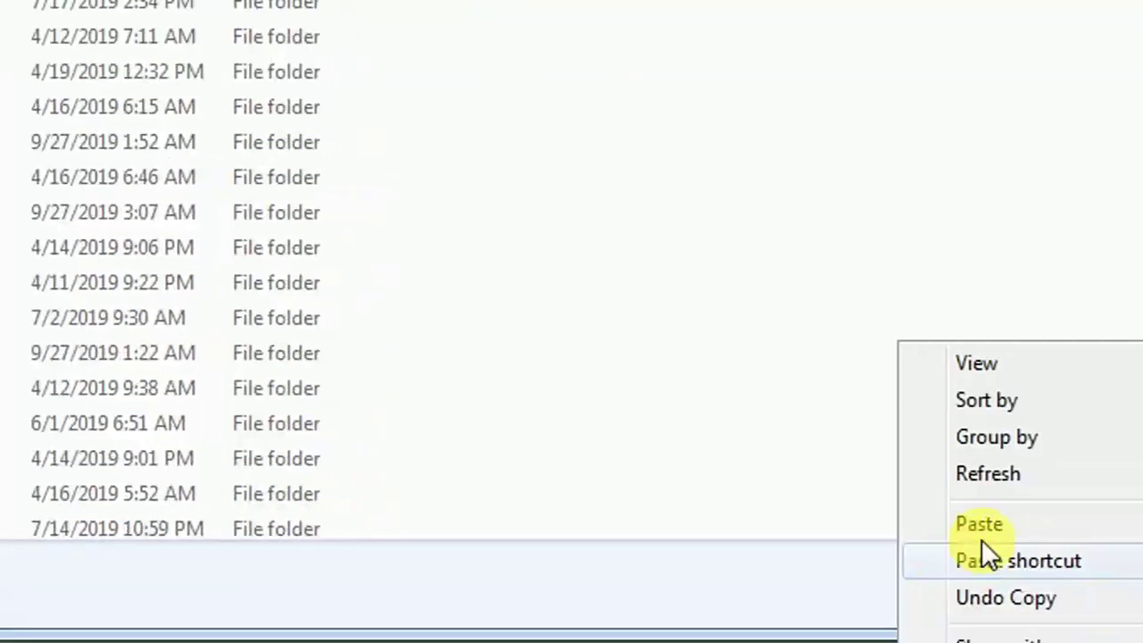
pyautogui.click(972, 529)
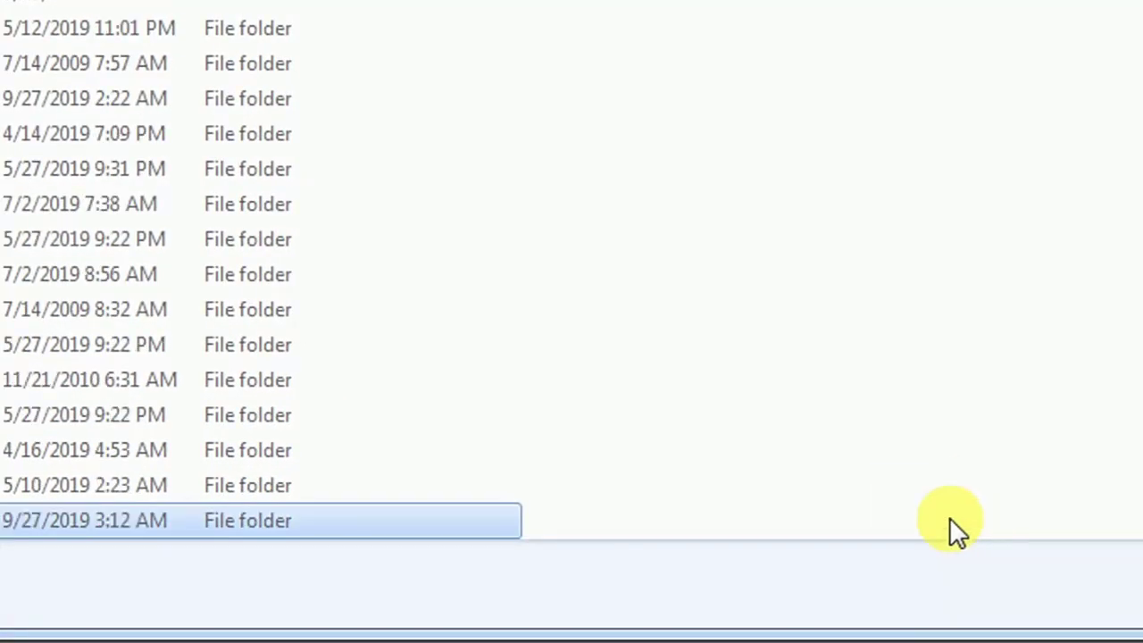
pyautogui.moveTo(990, 402); pyautogui.dragTo(957, 235)
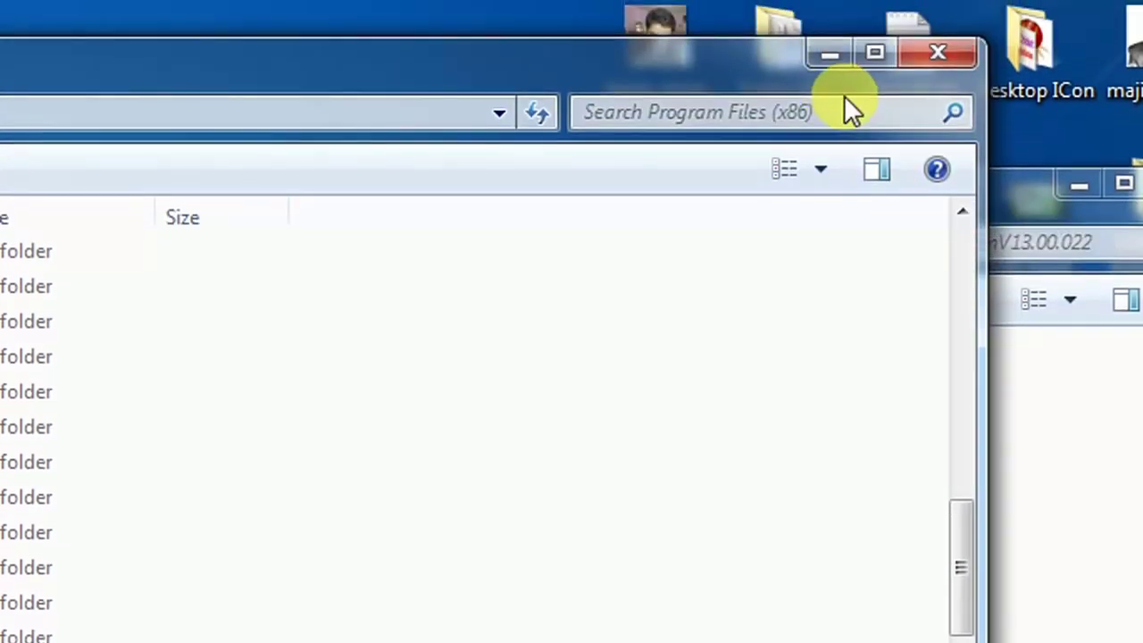
pyautogui.click(830, 62)
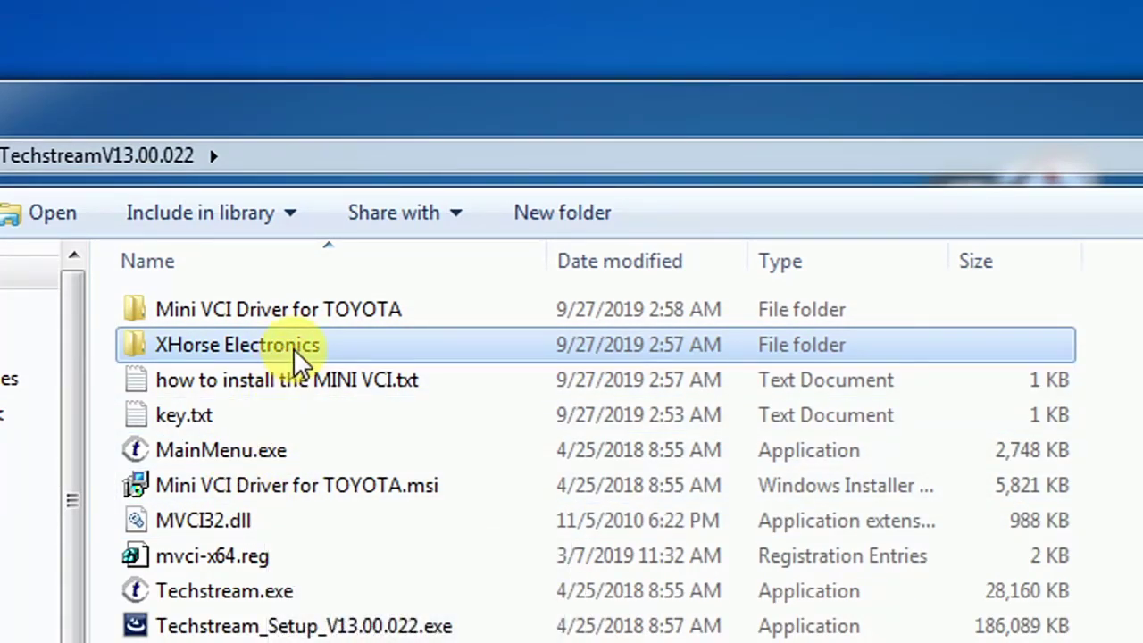
# Step: Browse into XHorse Electronics > MVCI Driver for TOYOTA TIS to find FirmwareUpdateTool.exe
pyautogui.click(299, 353)
pyautogui.doubleClick(299, 345)
pyautogui.click(407, 355)
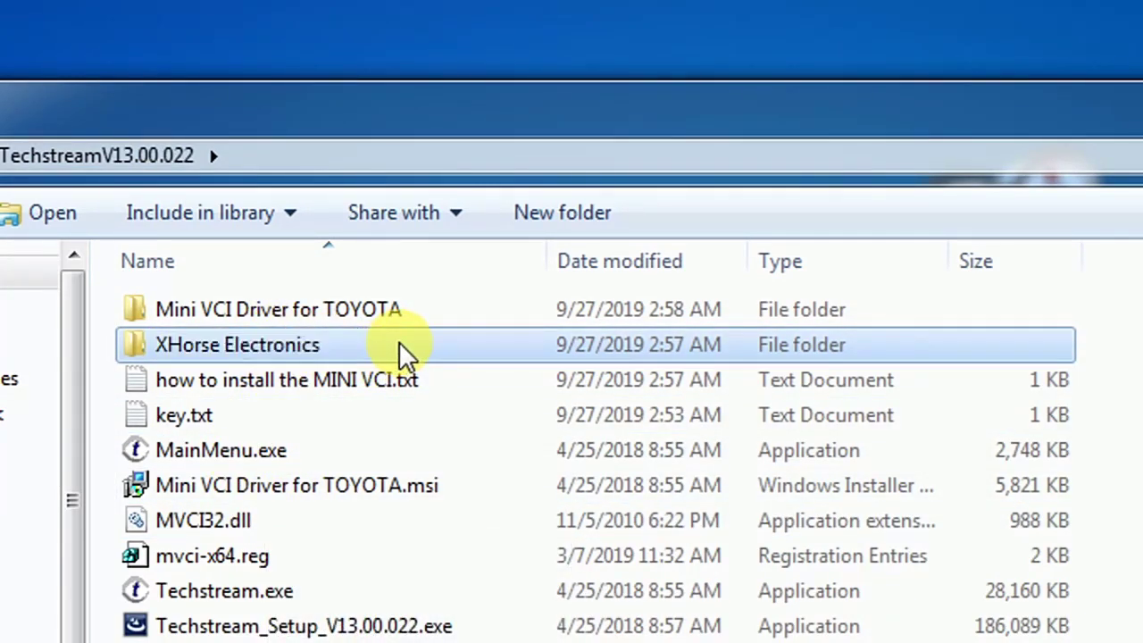
pyautogui.doubleClick(401, 353)
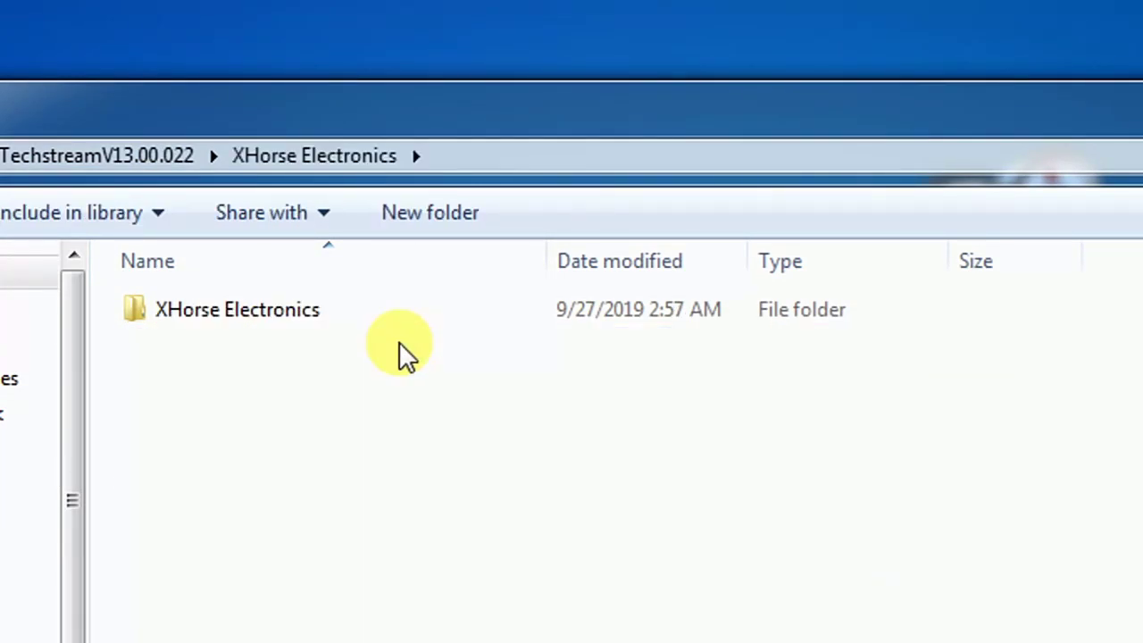
pyautogui.doubleClick(284, 332)
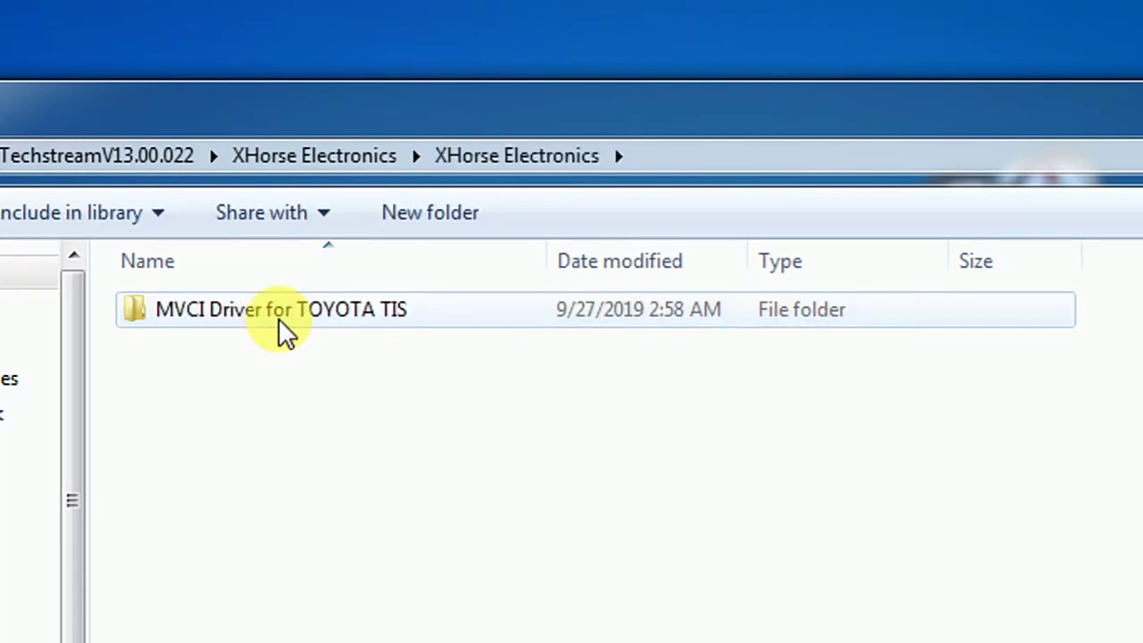
pyautogui.doubleClick(284, 332)
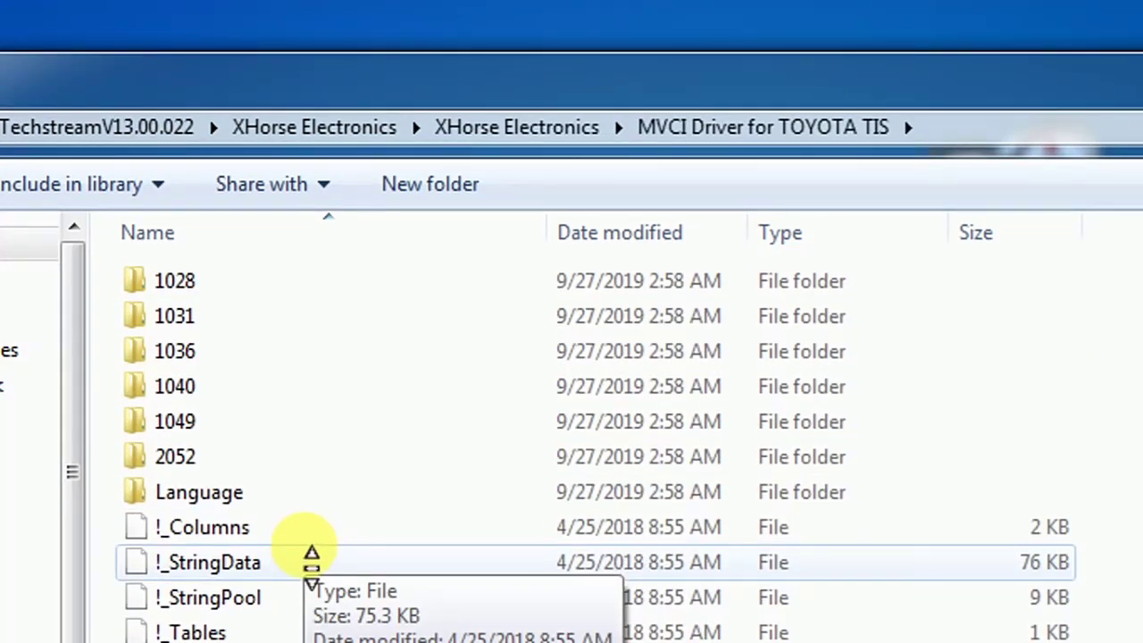
pyautogui.scroll(-3, 311, 558)
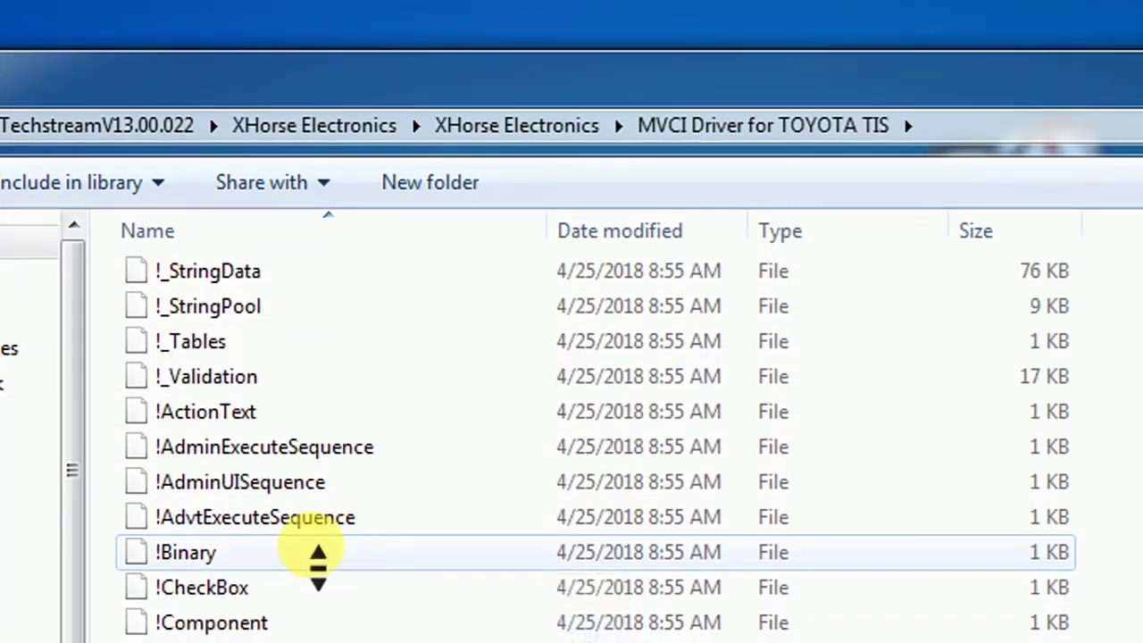
pyautogui.scroll(-12, 318, 558)
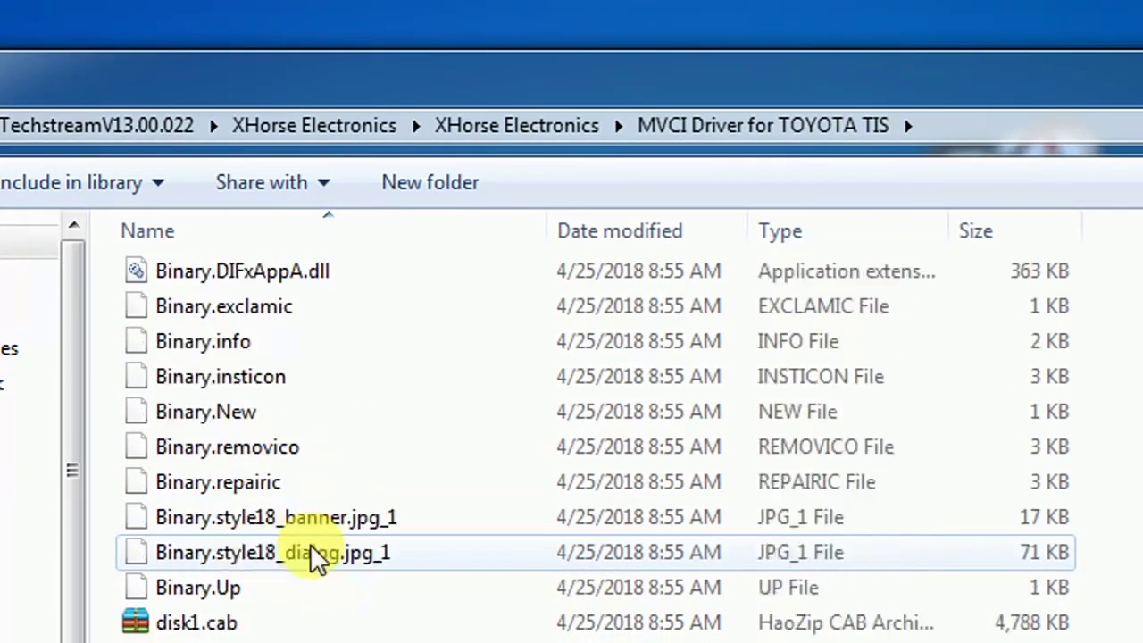
pyautogui.scroll(-3, 313, 556)
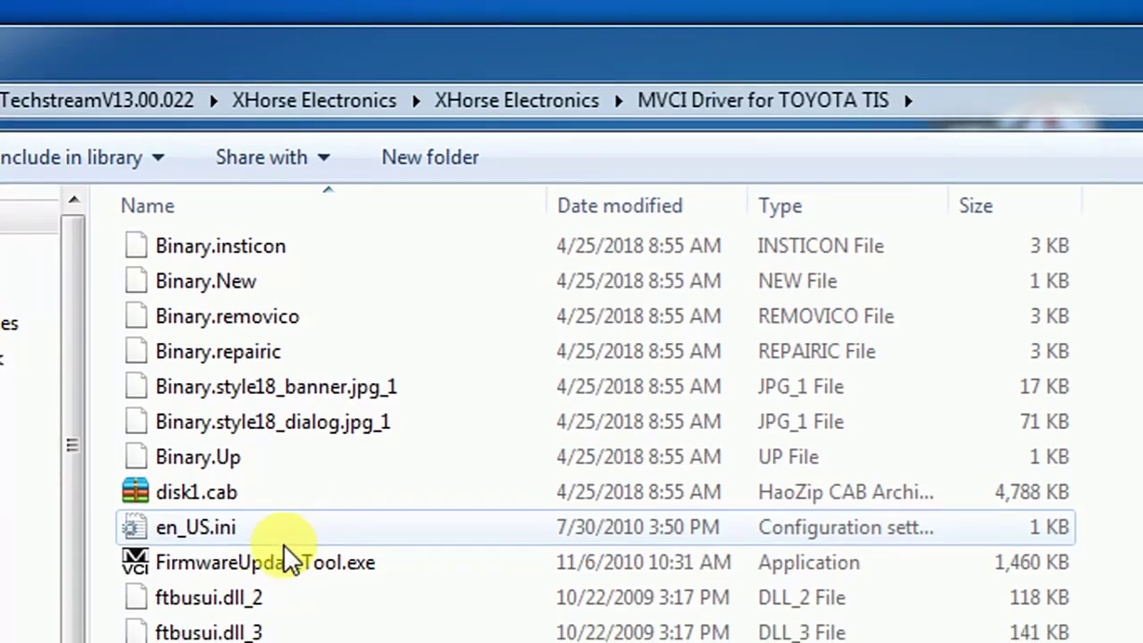
# Step: Run FirmwareUpdateTool.exe, confirm MVCI-HC shows Connected with firmware 1.4.1, then close it
pyautogui.doubleClick(288, 560)
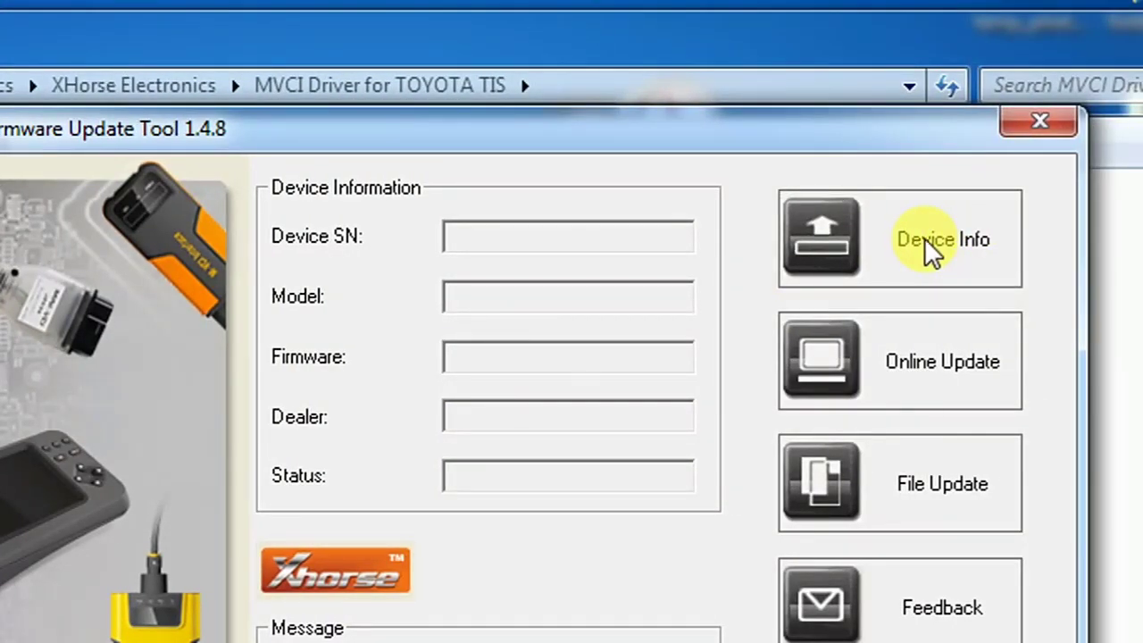
pyautogui.click(924, 237)
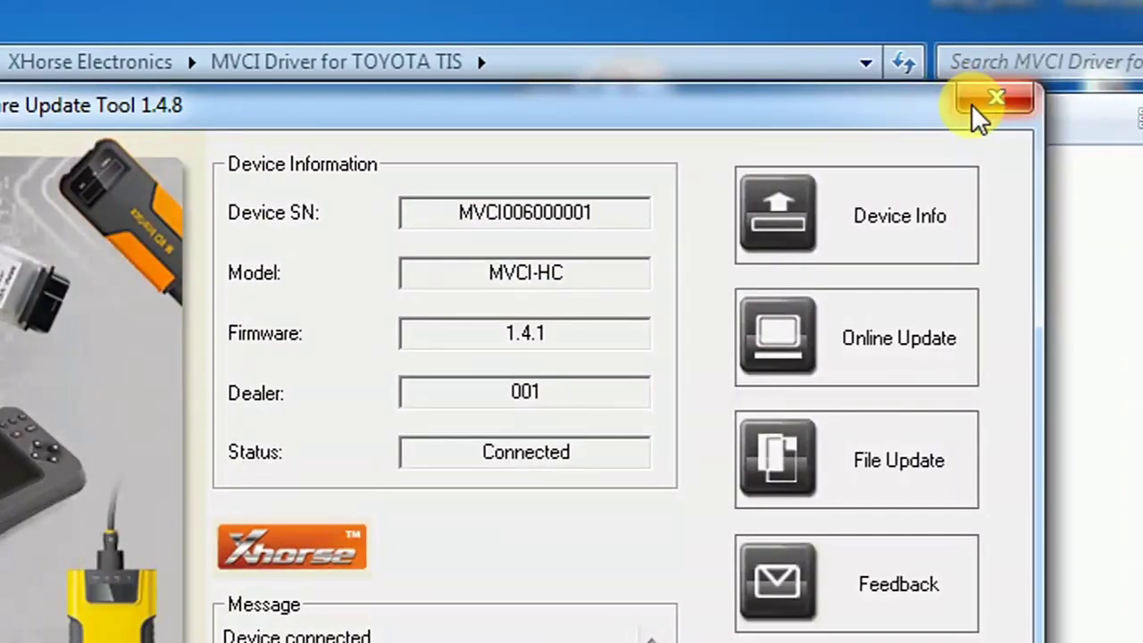
pyautogui.click(973, 103)
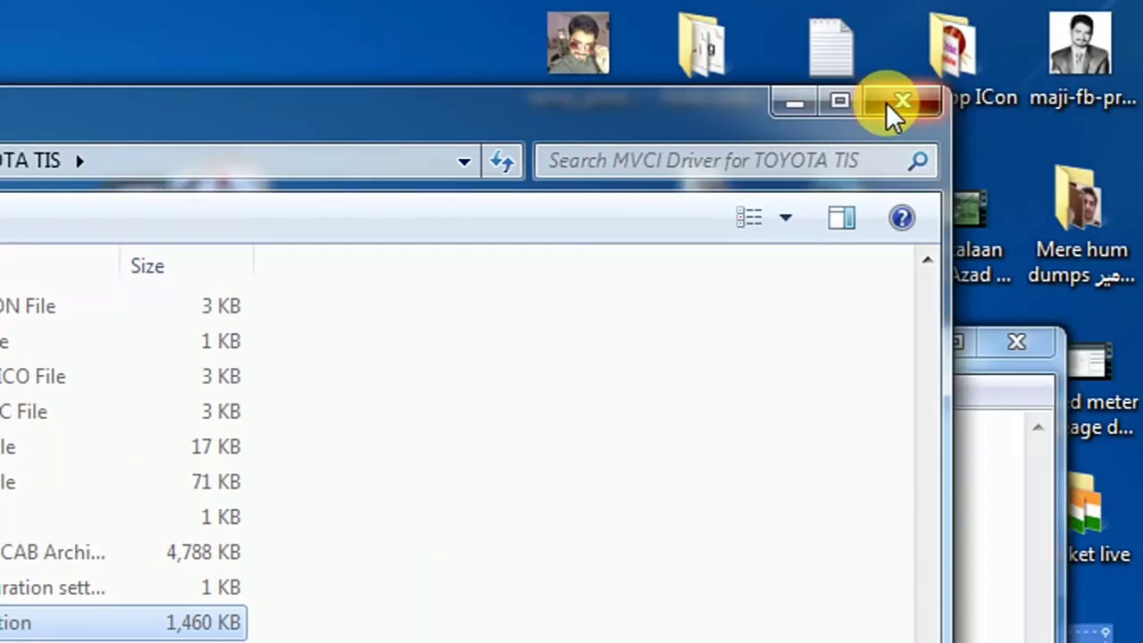
# Step: Launch Techstream V13.00.022, start Connect to Vehicle, and cancel at the vehicle selection form
pyautogui.click(898, 105)
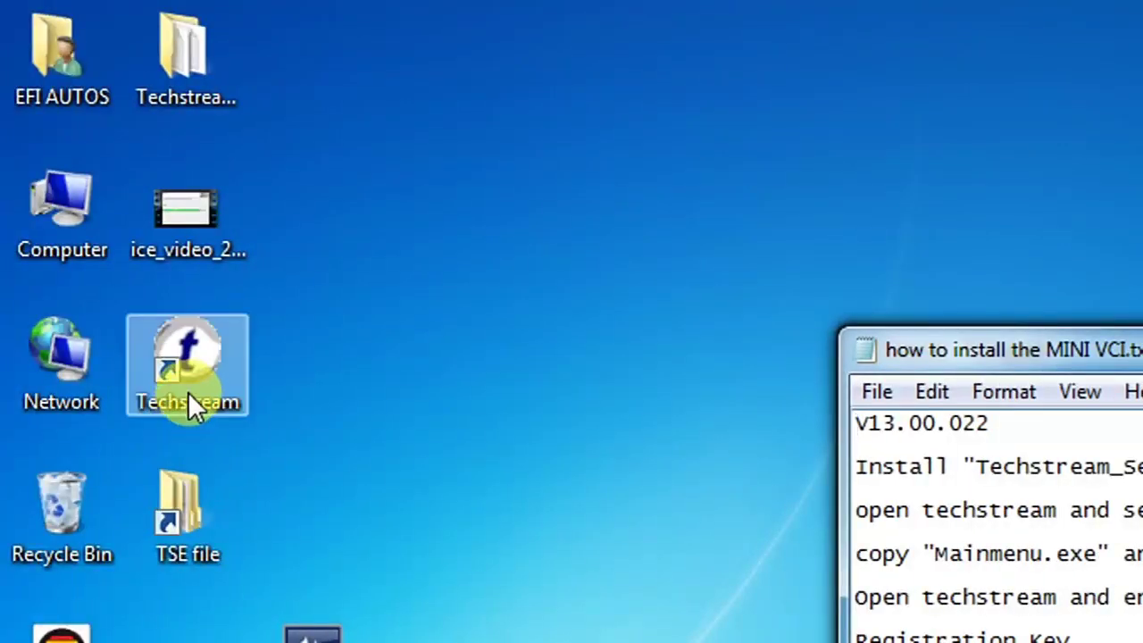
pyautogui.doubleClick(188, 391)
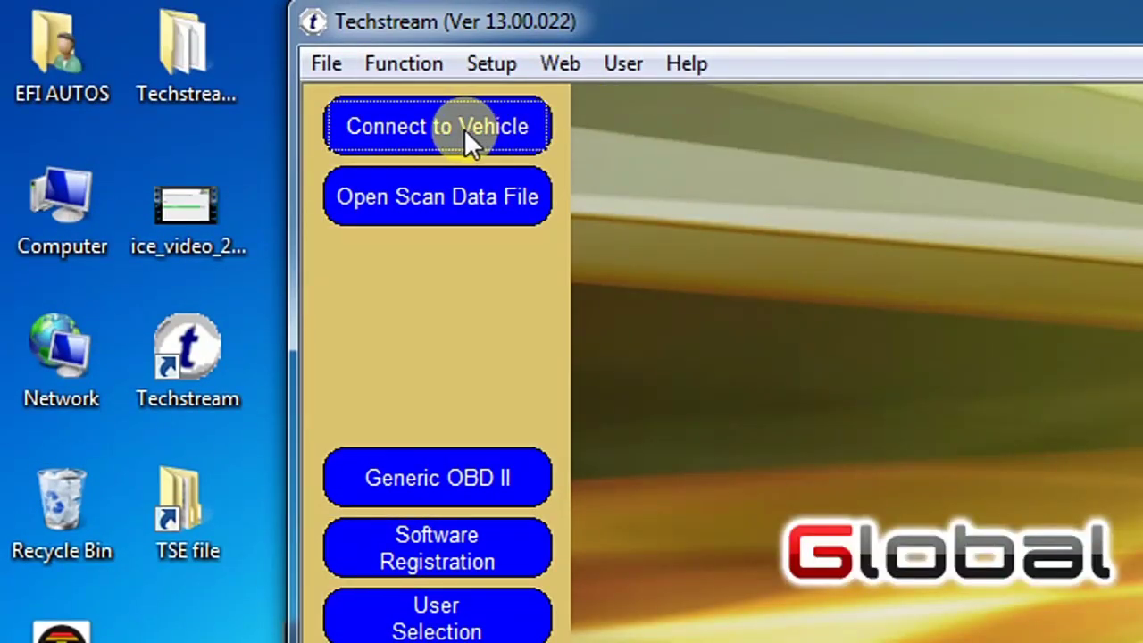
pyautogui.click(464, 128)
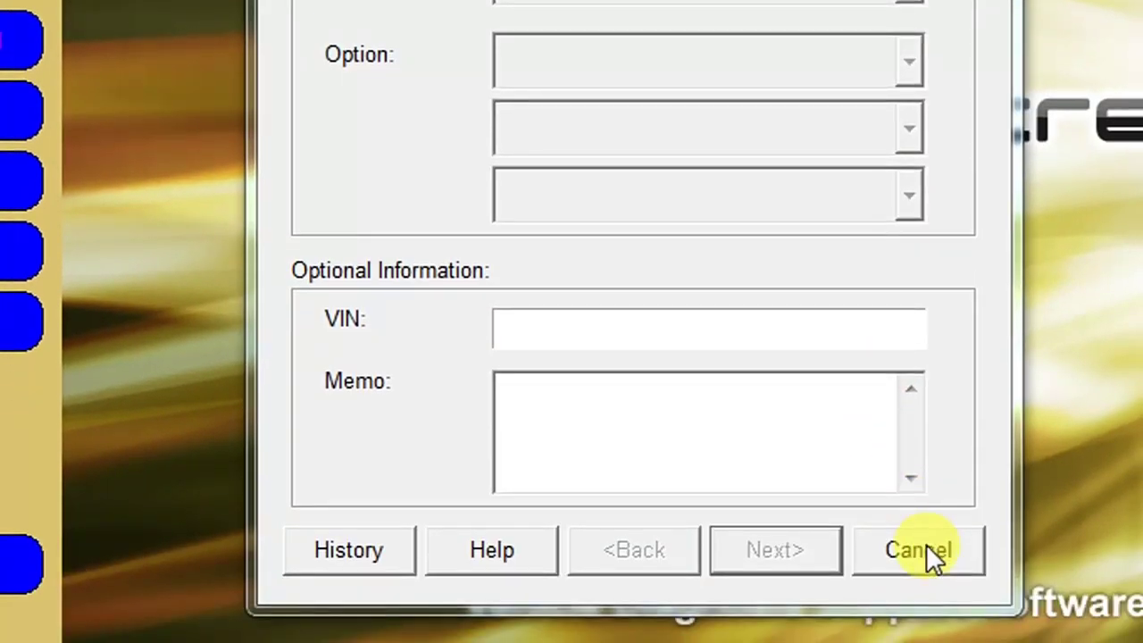
pyautogui.click(924, 549)
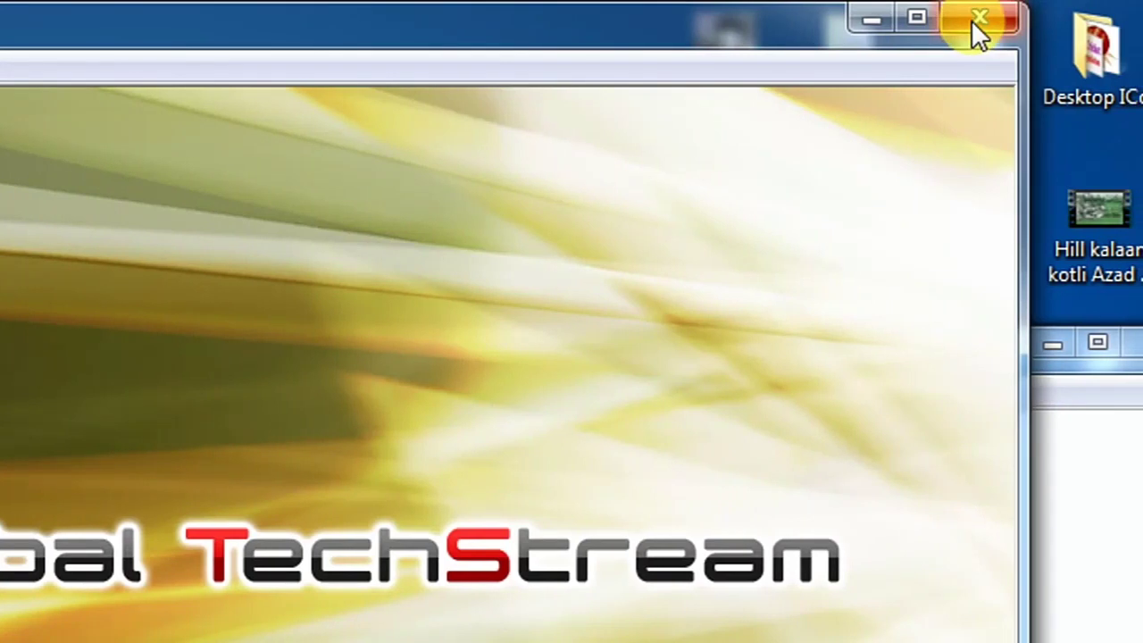
# Step: Close Techstream and delete MVCI32.dll from the C: drive
pyautogui.click(973, 20)
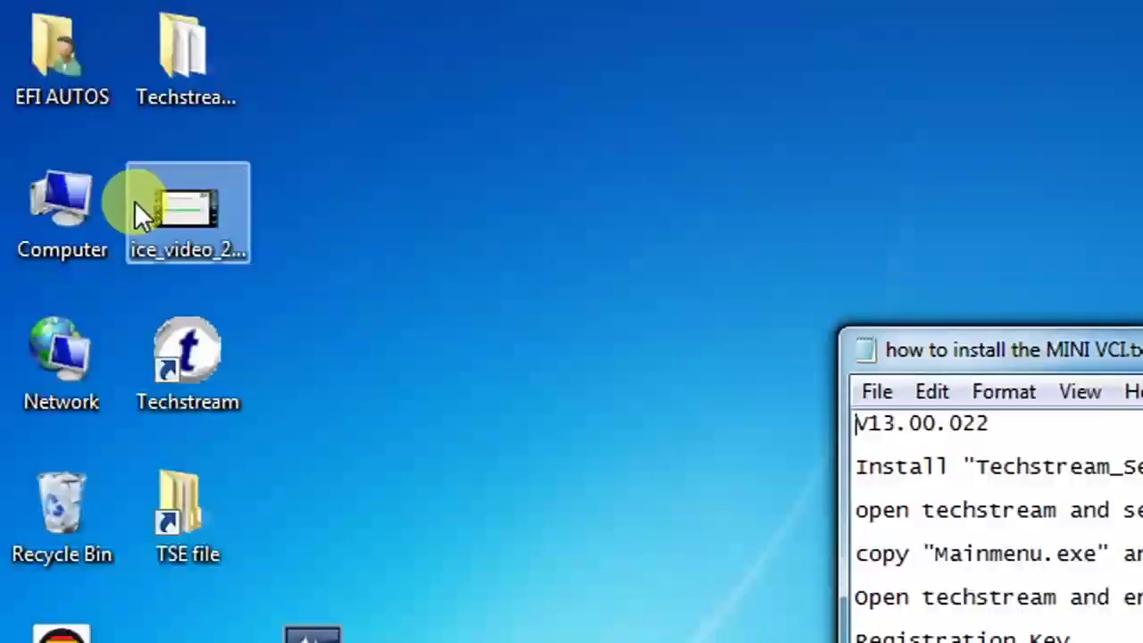
pyautogui.doubleClick(114, 204)
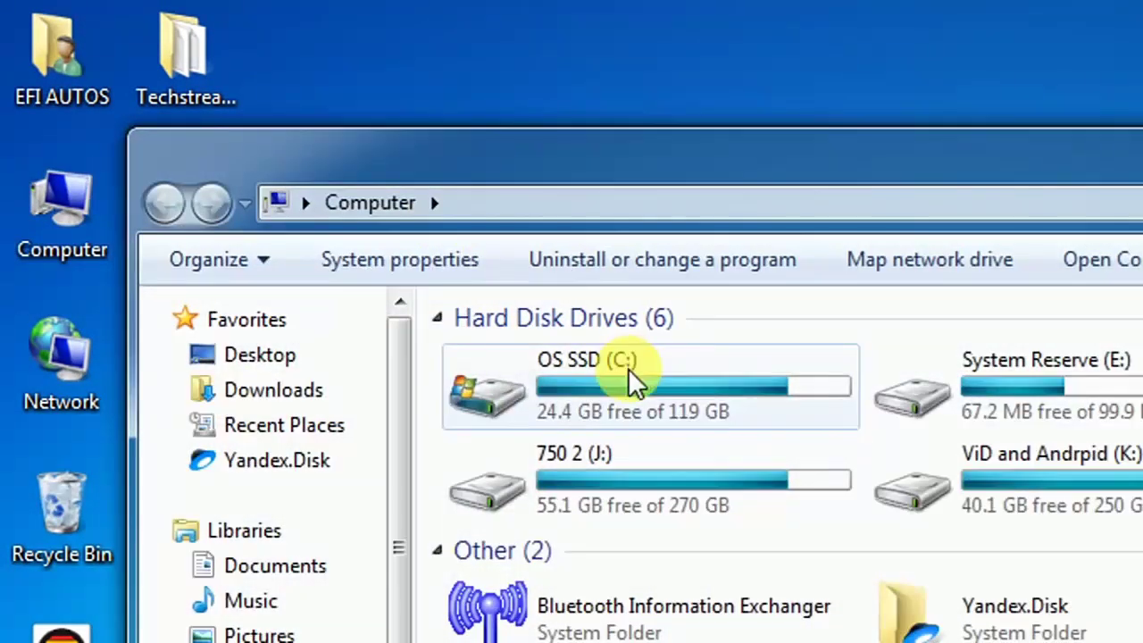
pyautogui.doubleClick(627, 371)
pyautogui.scroll(-3, 575, 544)
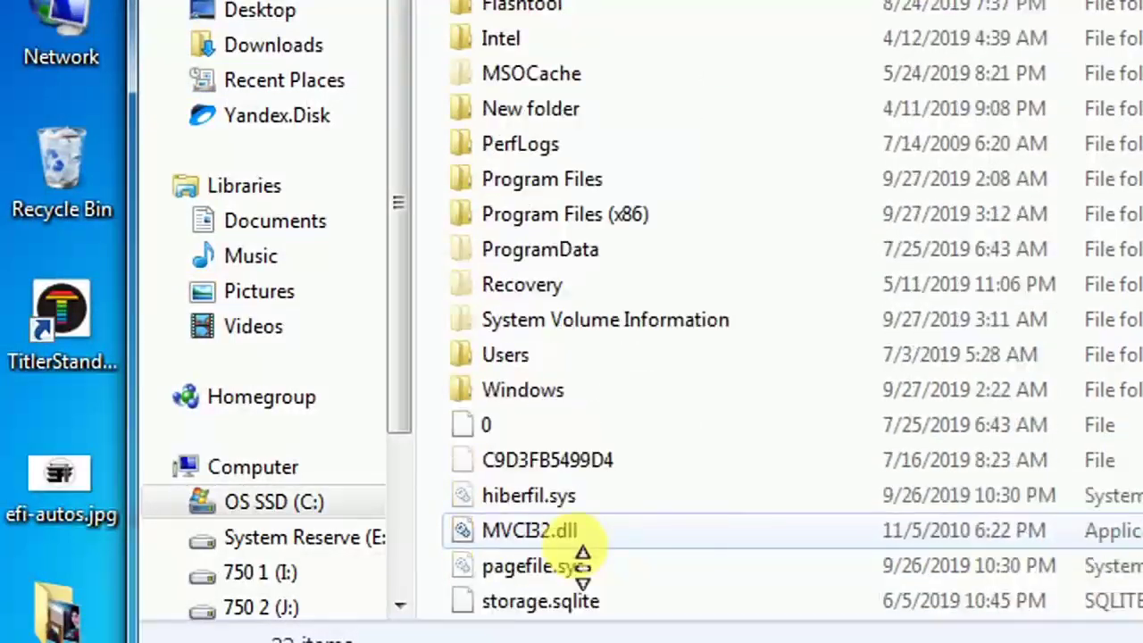
pyautogui.click(573, 532)
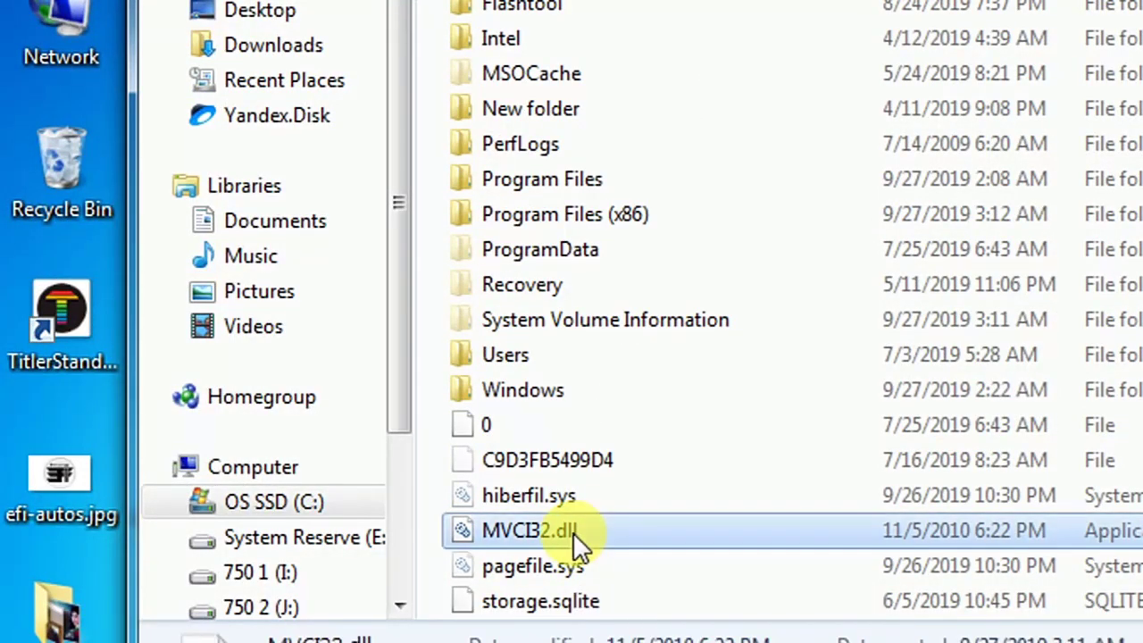
pyautogui.press('Delete')
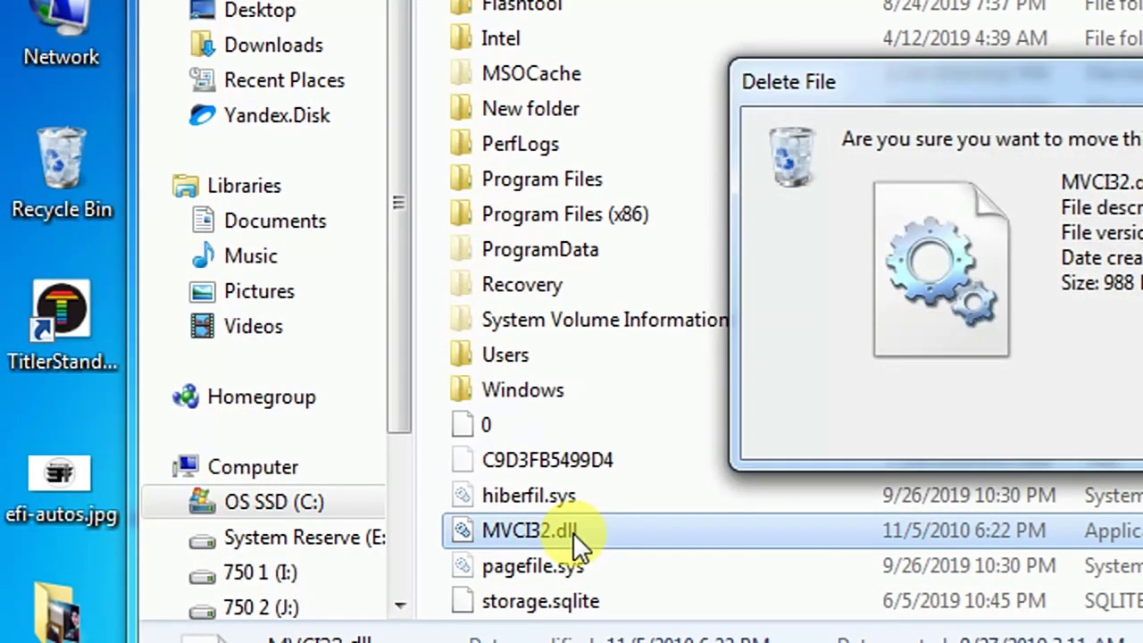
pyautogui.press('Return')
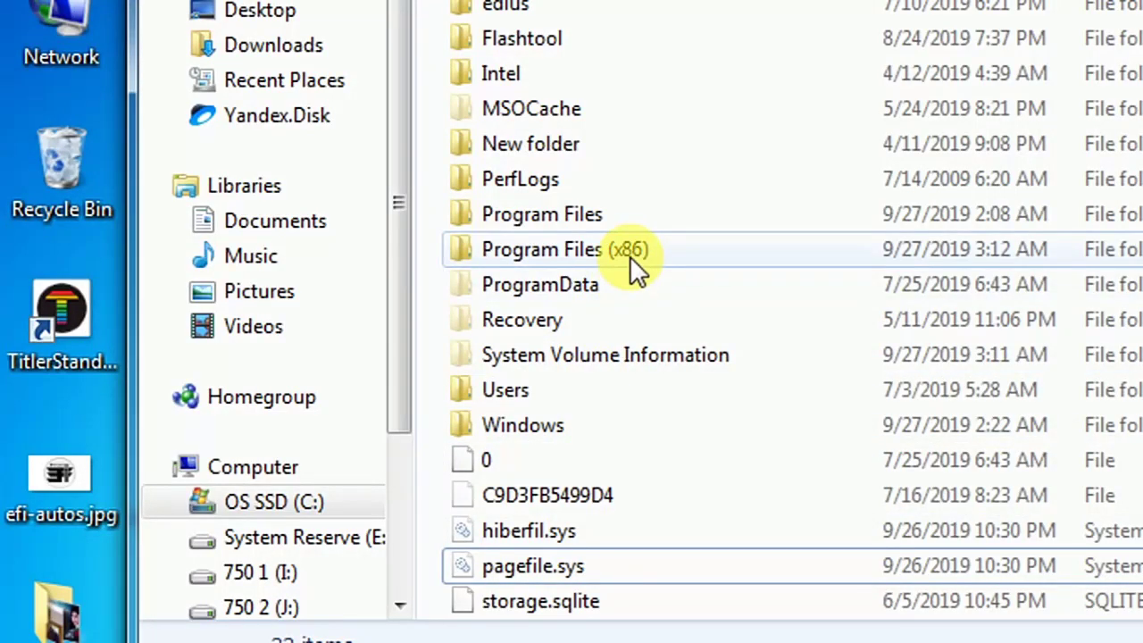
# Step: Delete the XHorse Electronics folder from Program Files (x86) and relaunch Techstream
pyautogui.doubleClick(629, 253)
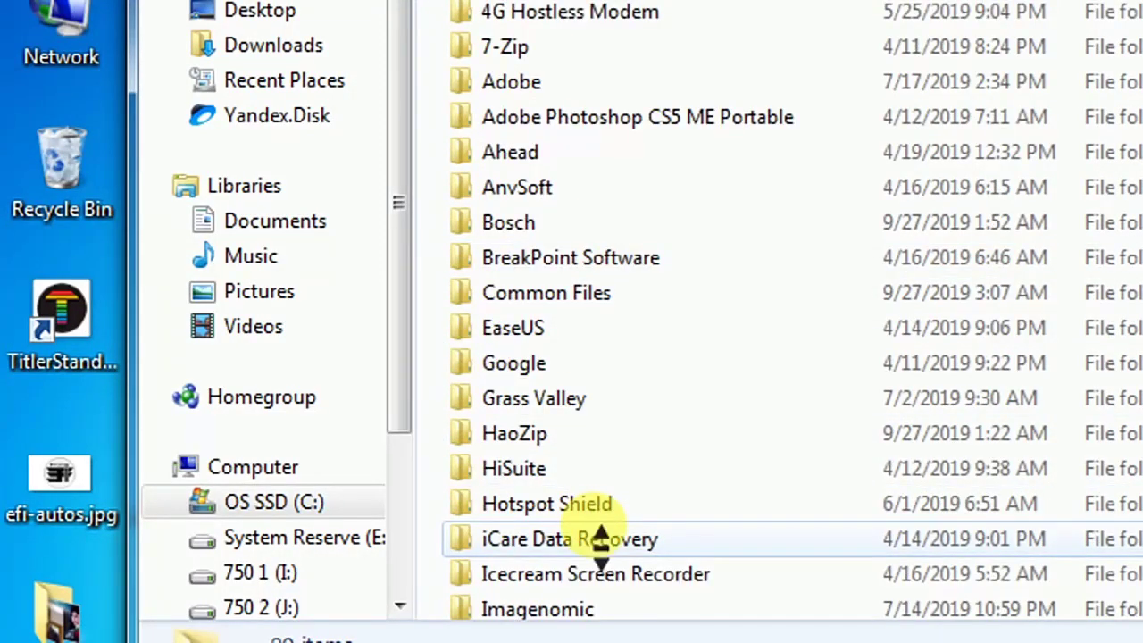
pyautogui.scroll(-5, 600, 536)
pyautogui.scroll(-20, 600, 536)
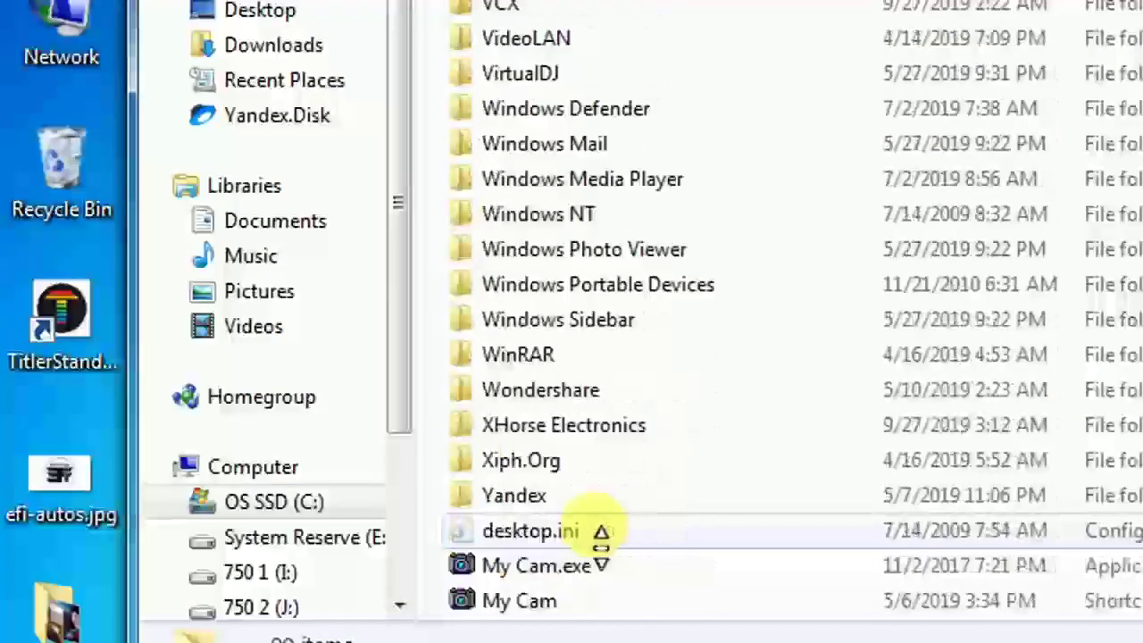
pyautogui.click(586, 438)
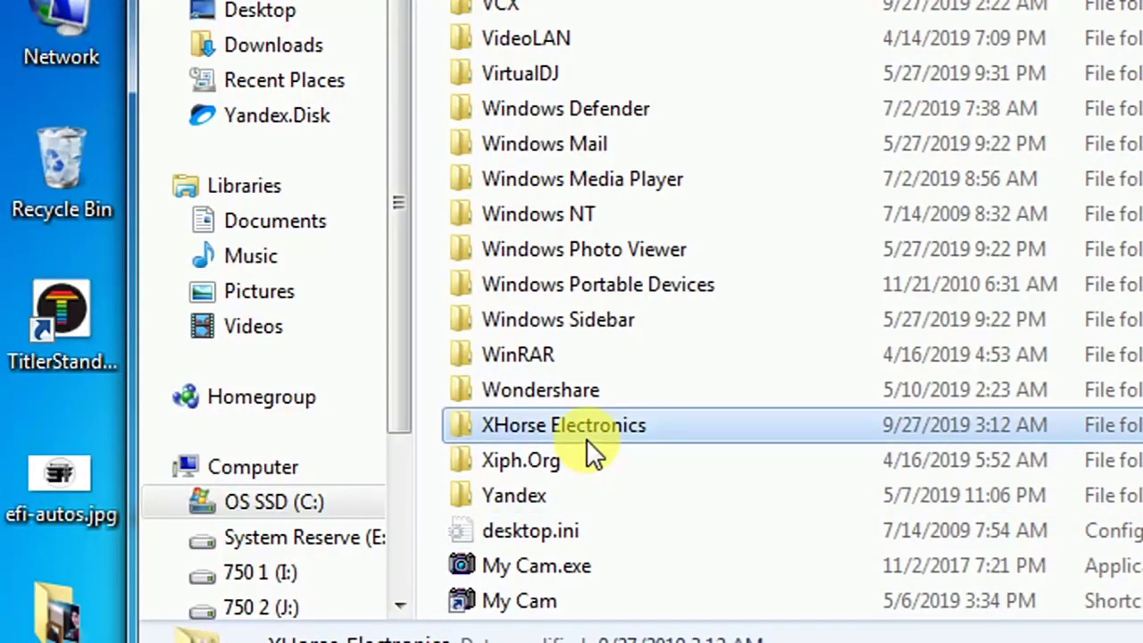
pyautogui.press('Delete')
pyautogui.press('Return')
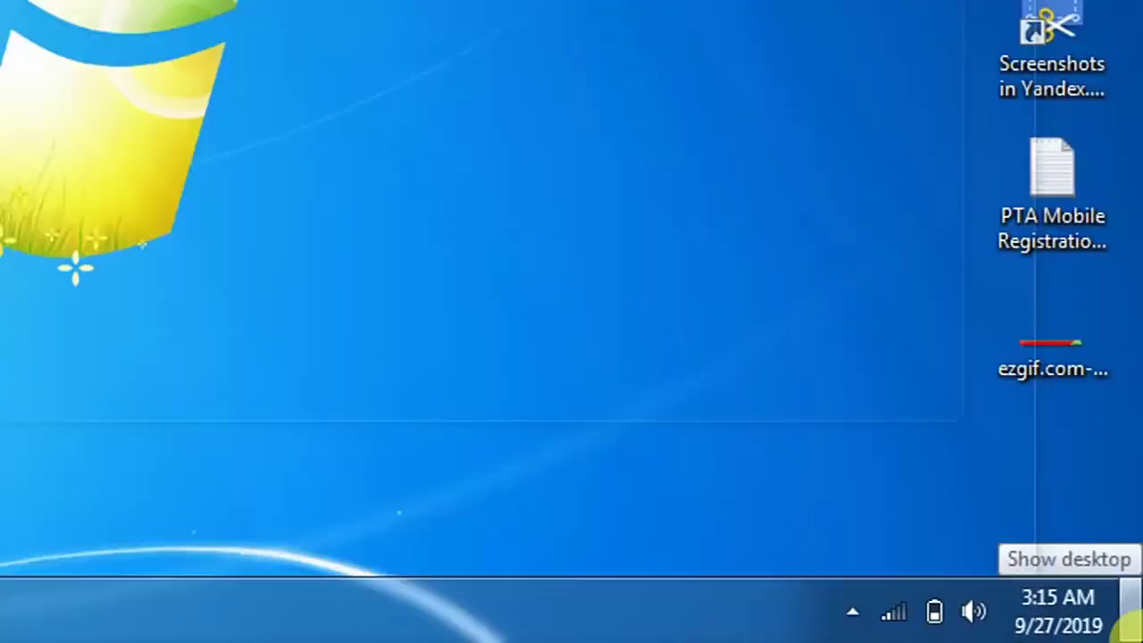
pyautogui.click(1136, 625)
pyautogui.click(217, 191)
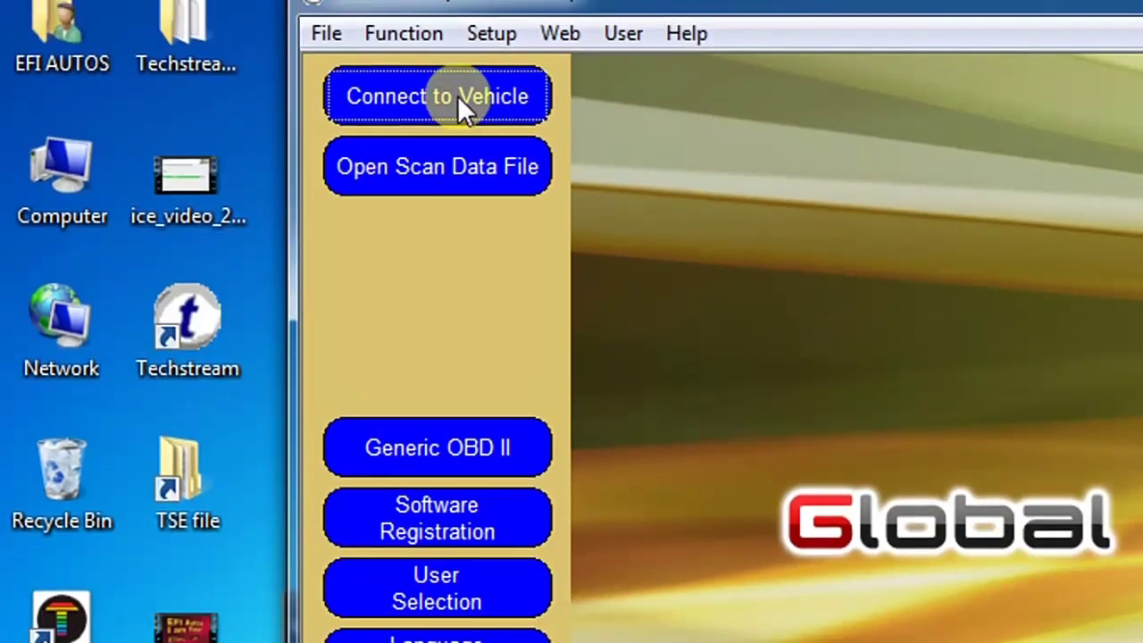
# Step: Try Connect to Vehicle and close the S302-05 Unable to Connect to VIM error
pyautogui.click(456, 95)
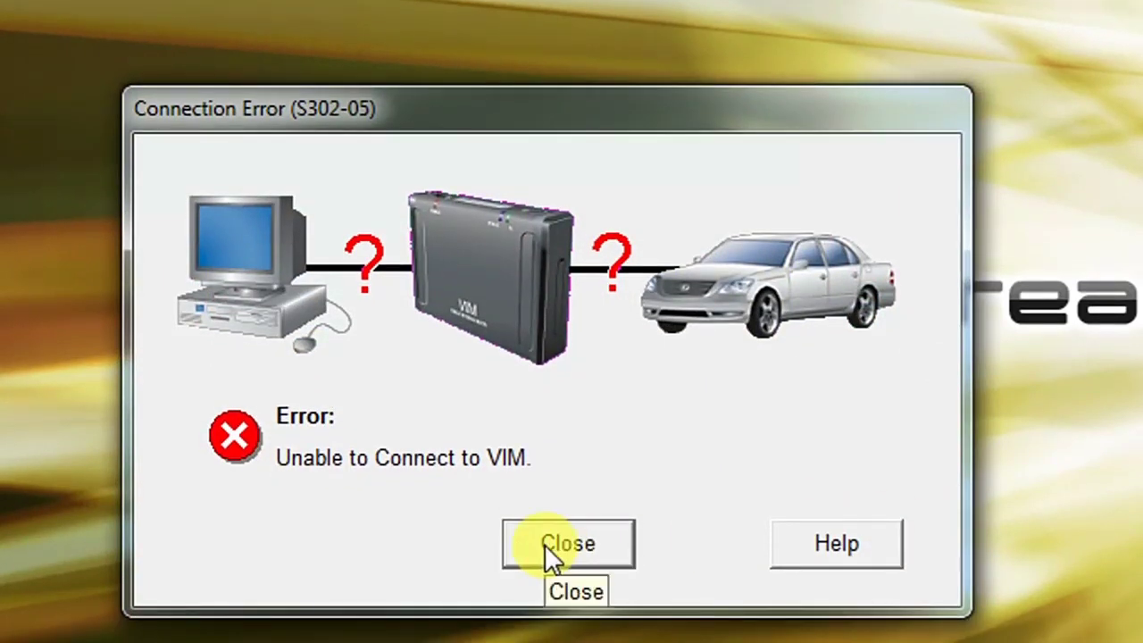
pyautogui.click(545, 565)
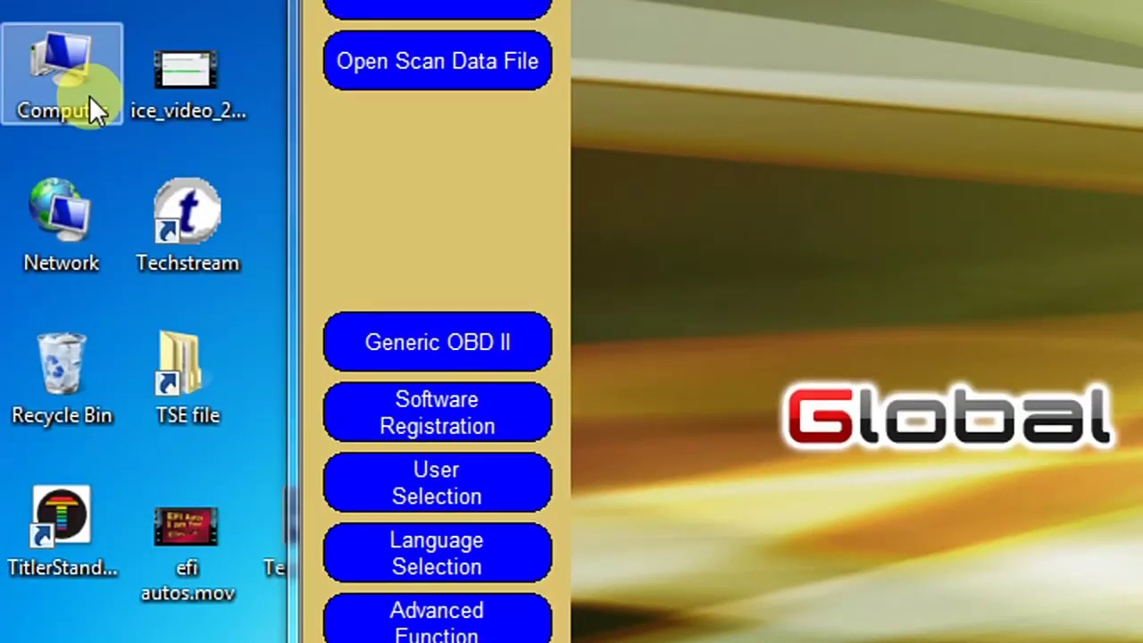
# Step: Open Device Manager and check USB Serial Port (COM14) lists FTDI as manufacturer
pyautogui.rightClick(90, 96)
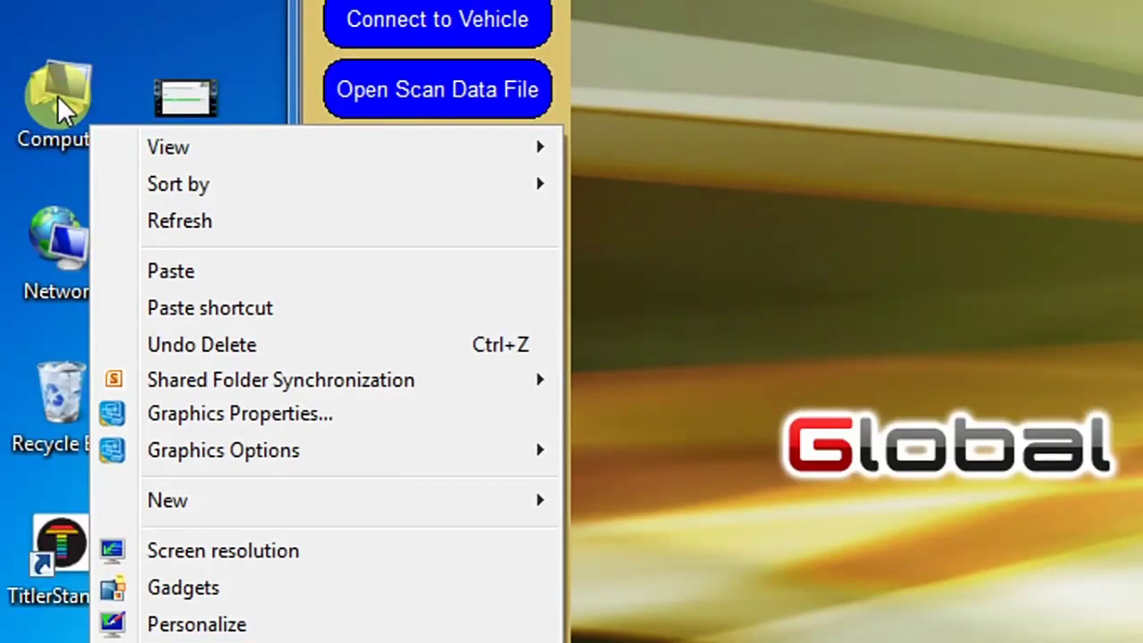
pyautogui.rightClick(59, 98)
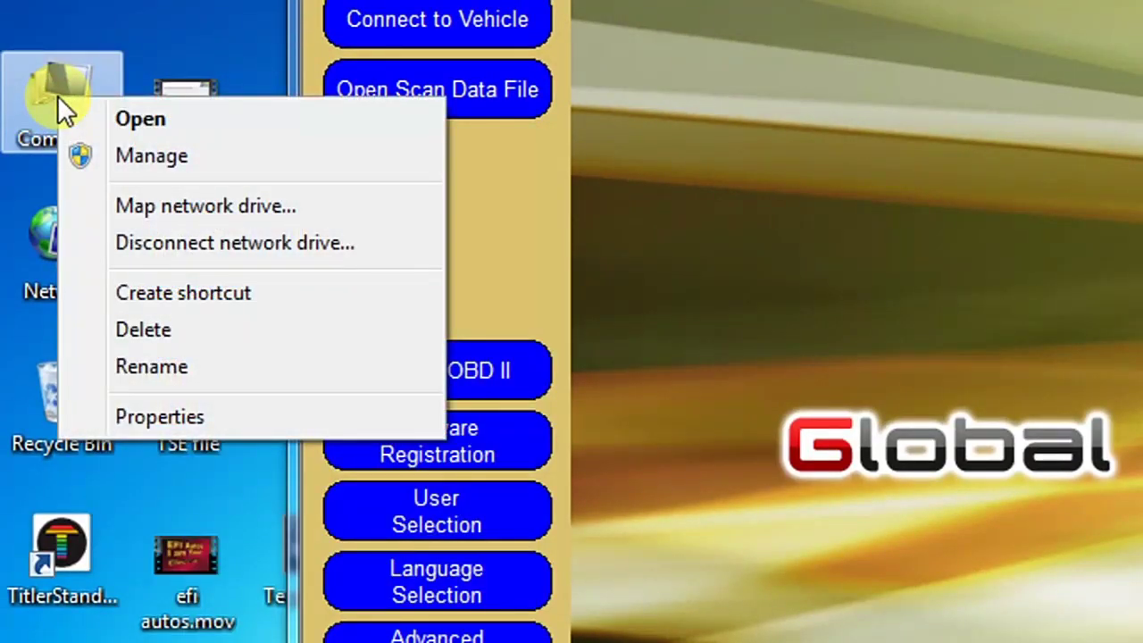
pyautogui.click(185, 425)
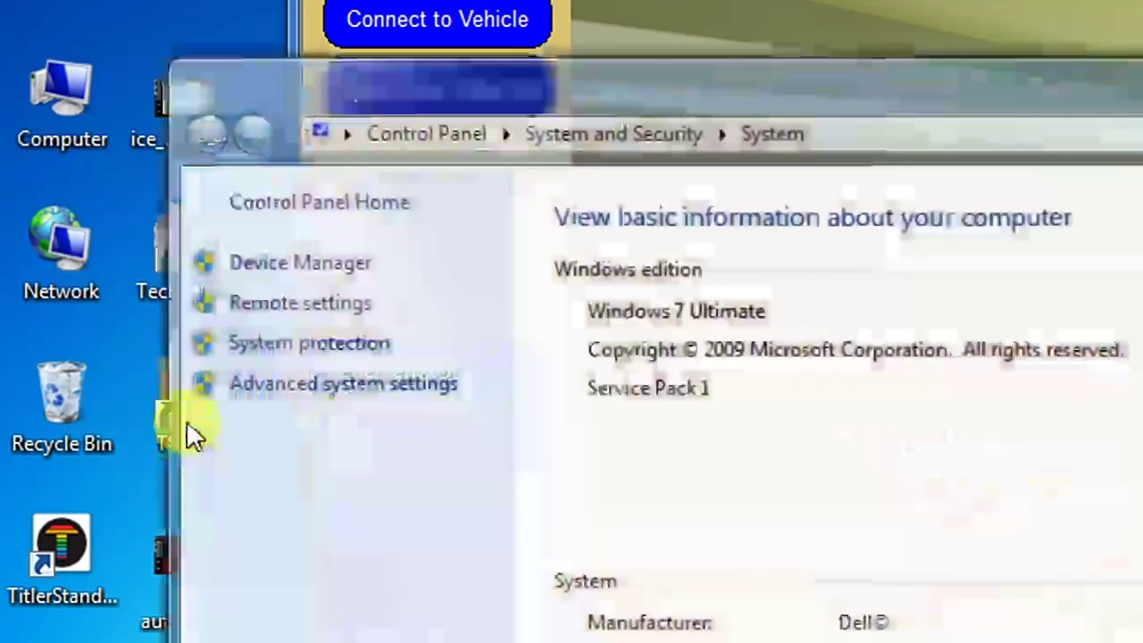
pyautogui.click(329, 266)
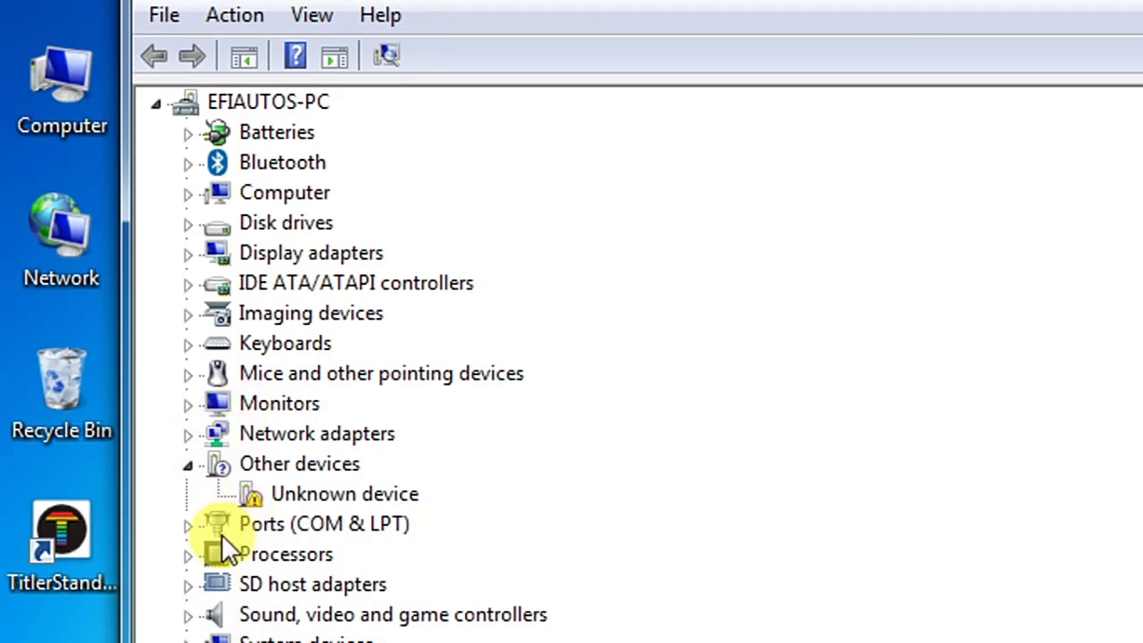
pyautogui.click(188, 524)
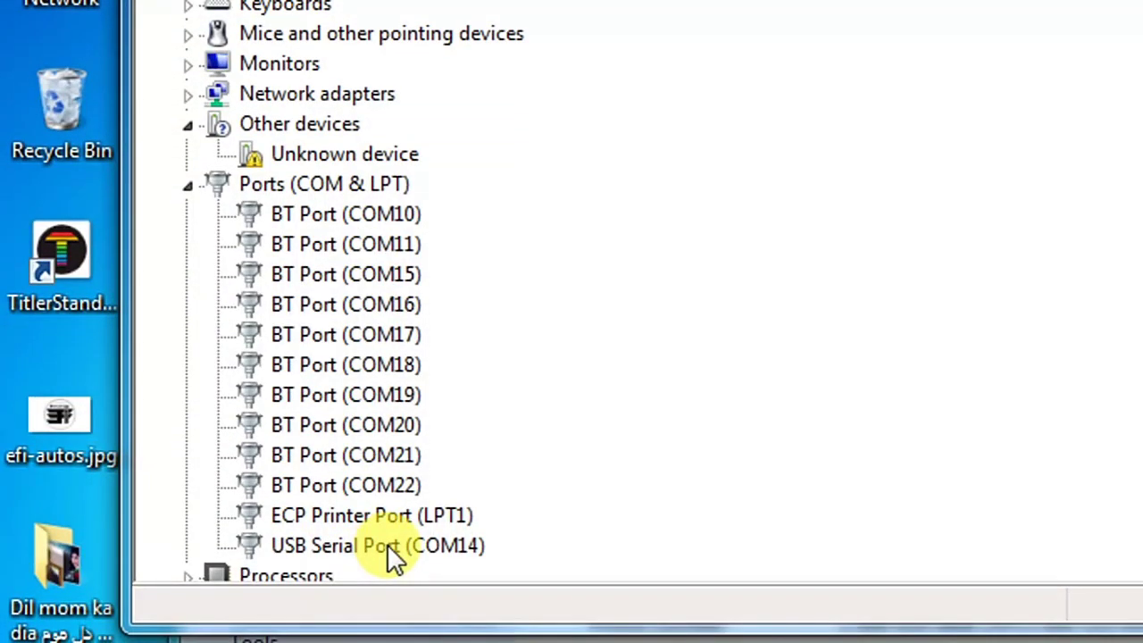
pyautogui.doubleClick(387, 544)
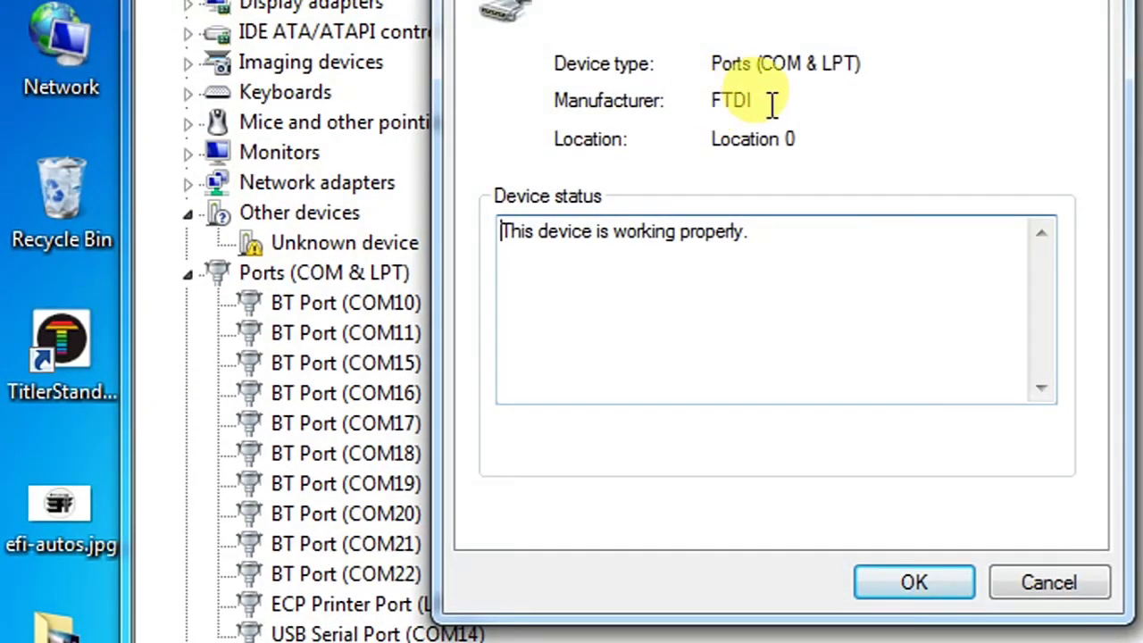
pyautogui.moveTo(772, 103); pyautogui.dragTo(705, 107)
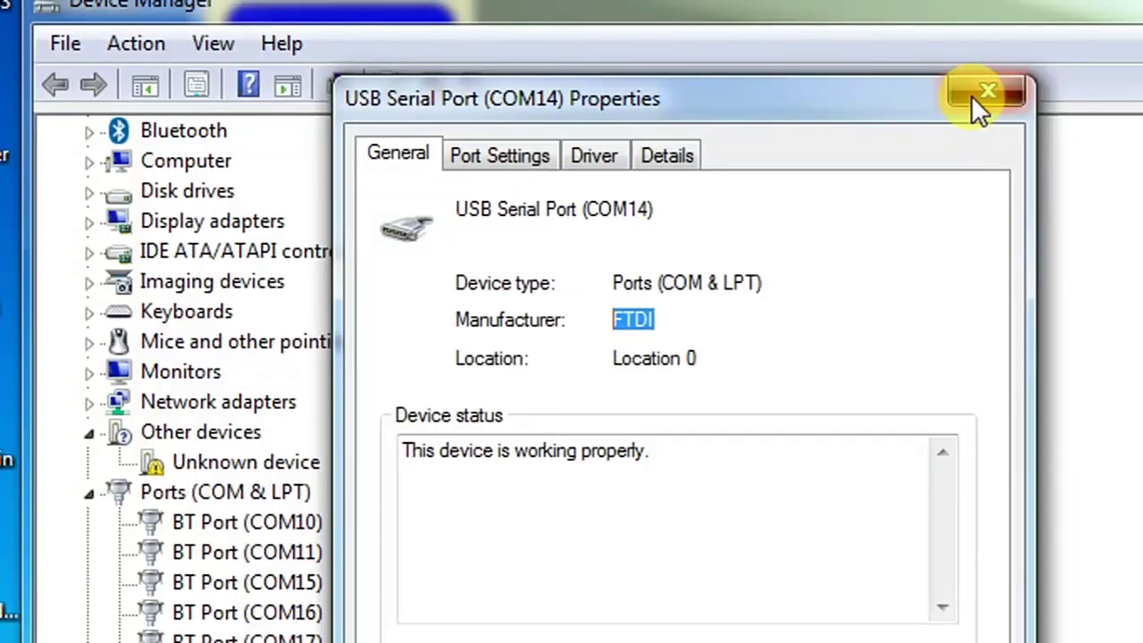
pyautogui.click(1061, 36)
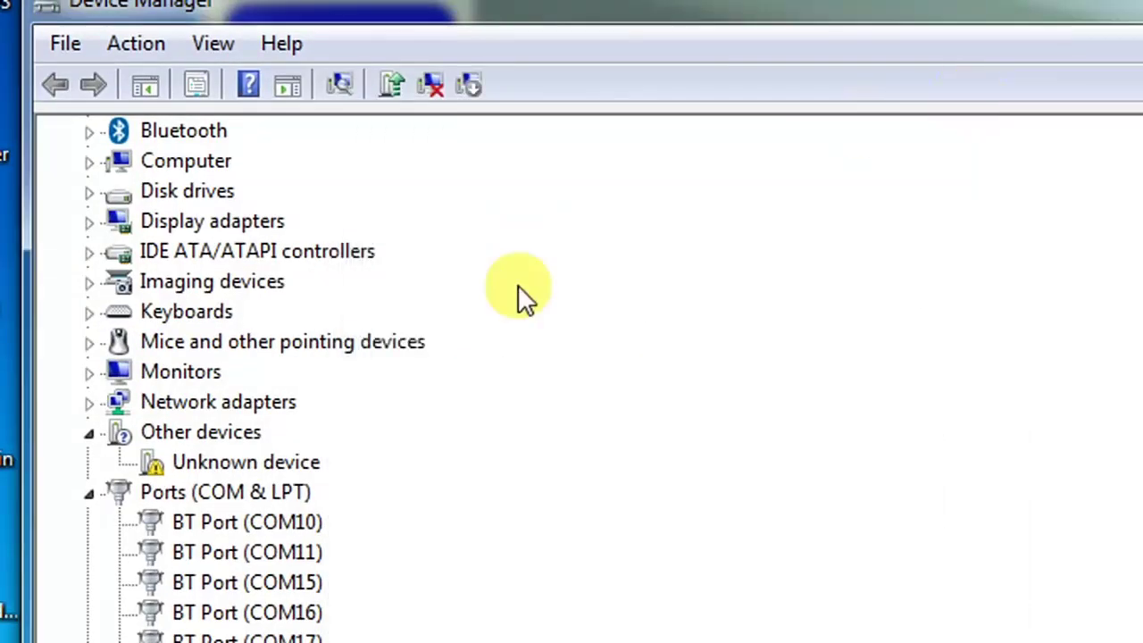
# Step: Verify the USB Serial Converter under Universal Serial Bus controllers is FTDI, then re-expand Ports
pyautogui.doubleClick(170, 491)
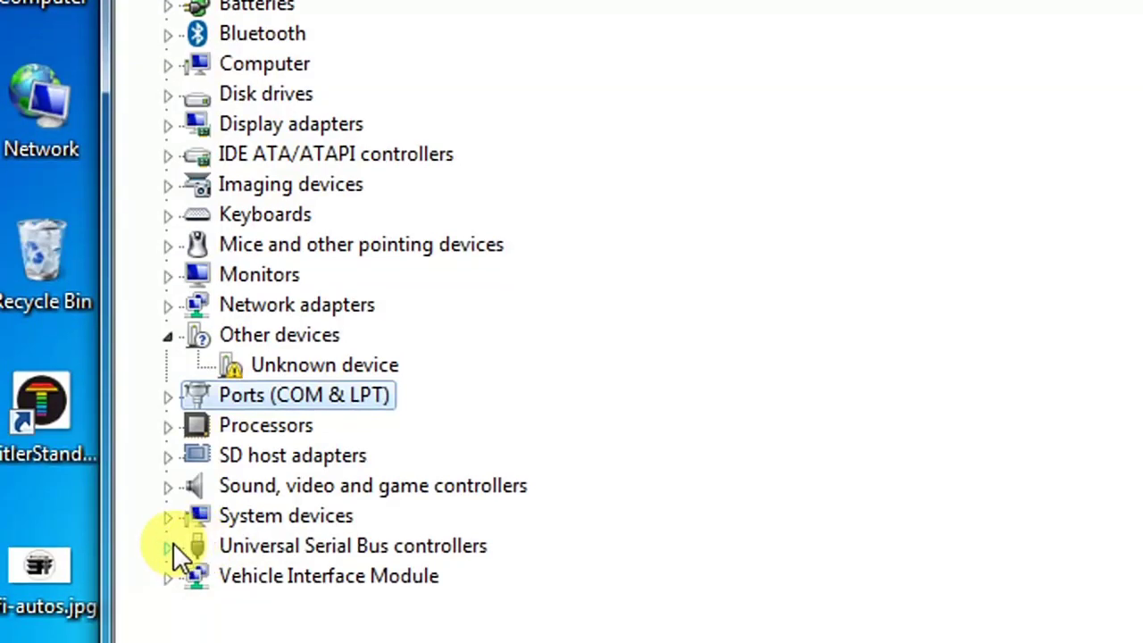
pyautogui.click(172, 543)
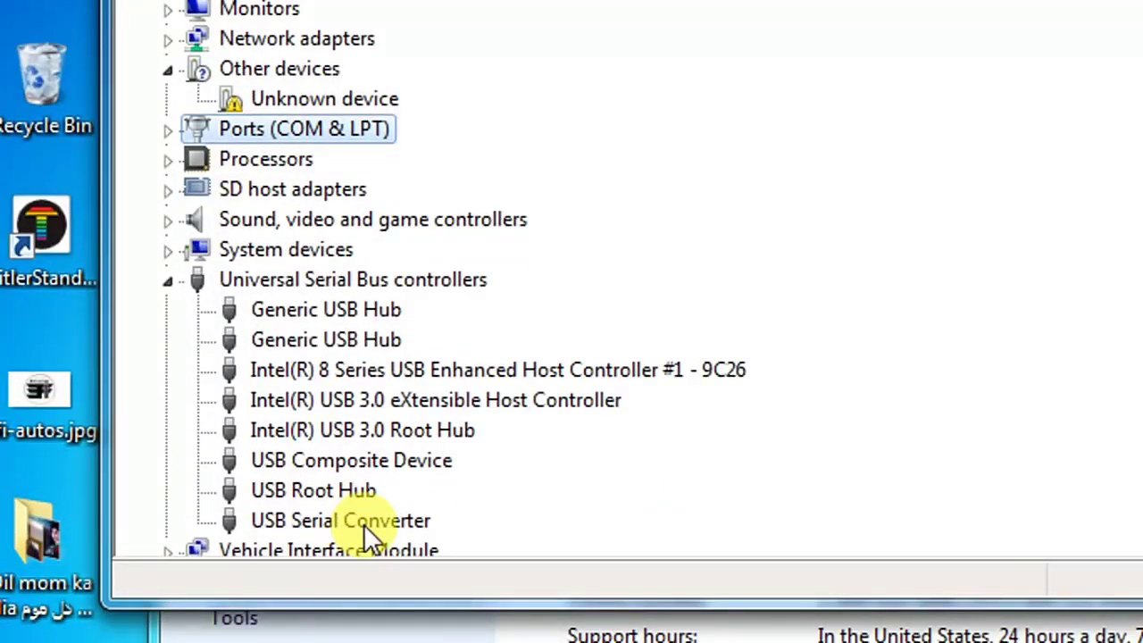
pyautogui.doubleClick(364, 525)
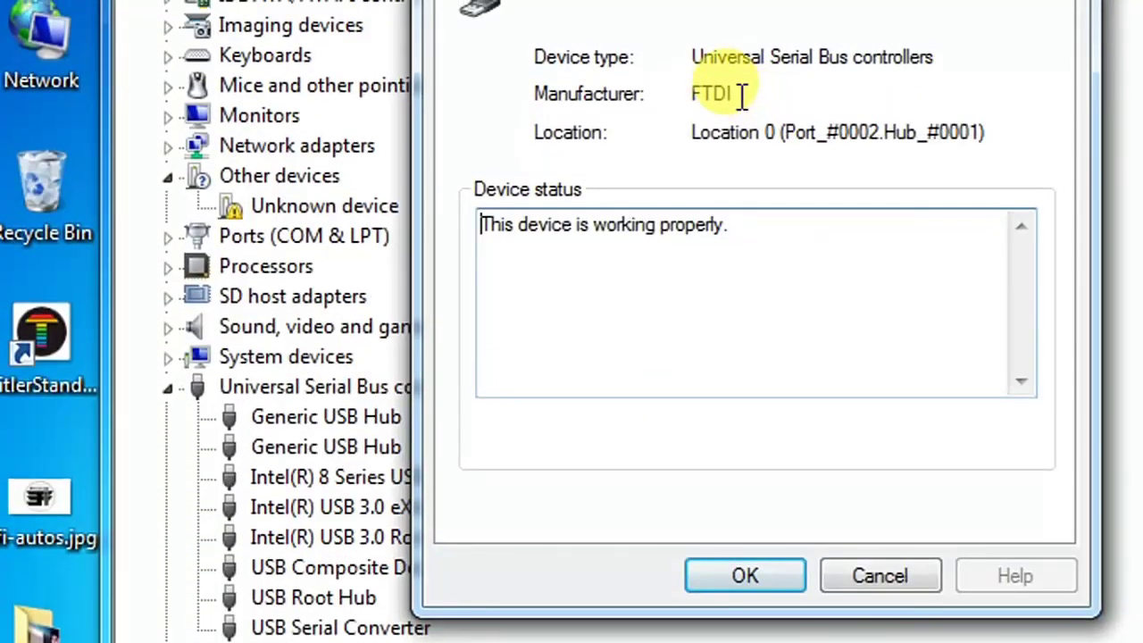
pyautogui.moveTo(741, 93); pyautogui.dragTo(689, 95)
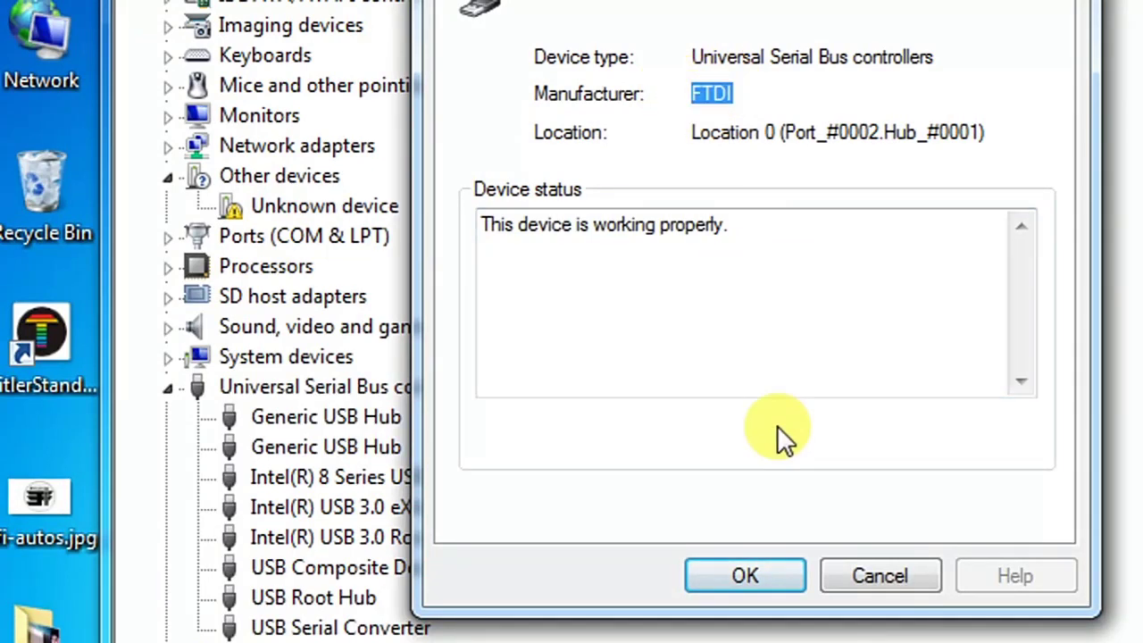
pyautogui.click(757, 572)
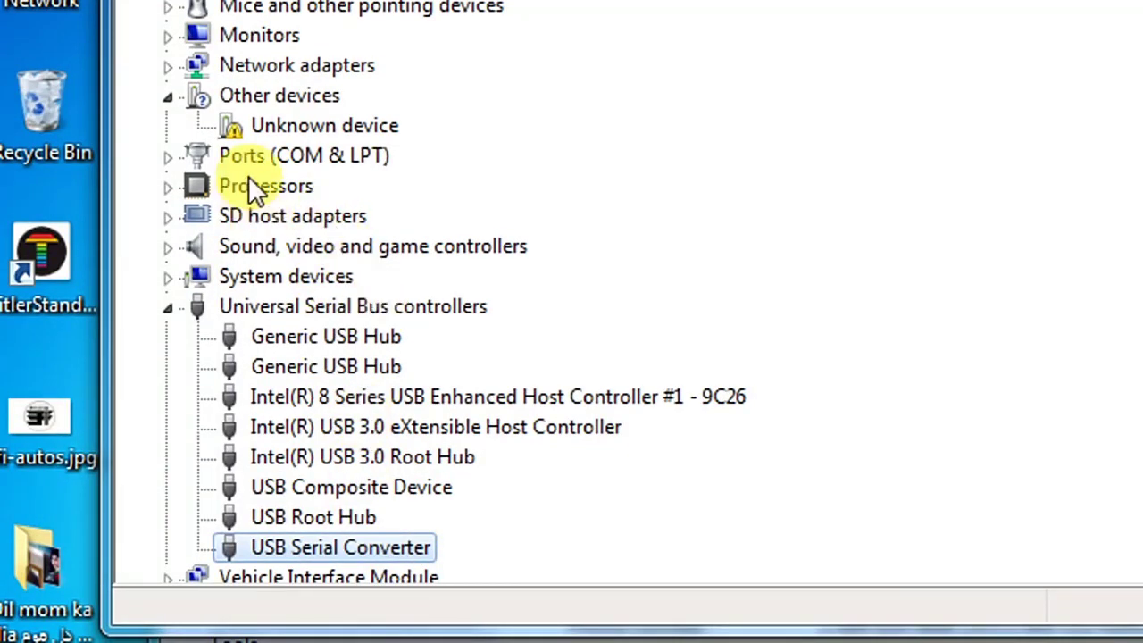
pyautogui.click(169, 157)
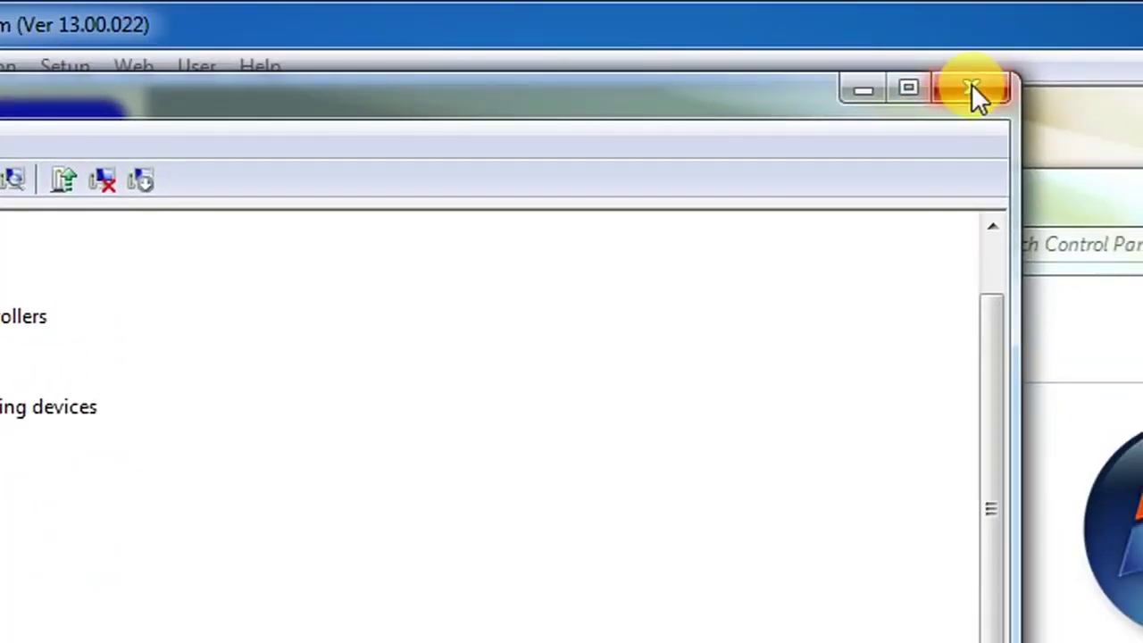
# Step: Reopen Device Manager, scan for hardware changes, and select USB Serial Port (COM14)
pyautogui.click(973, 89)
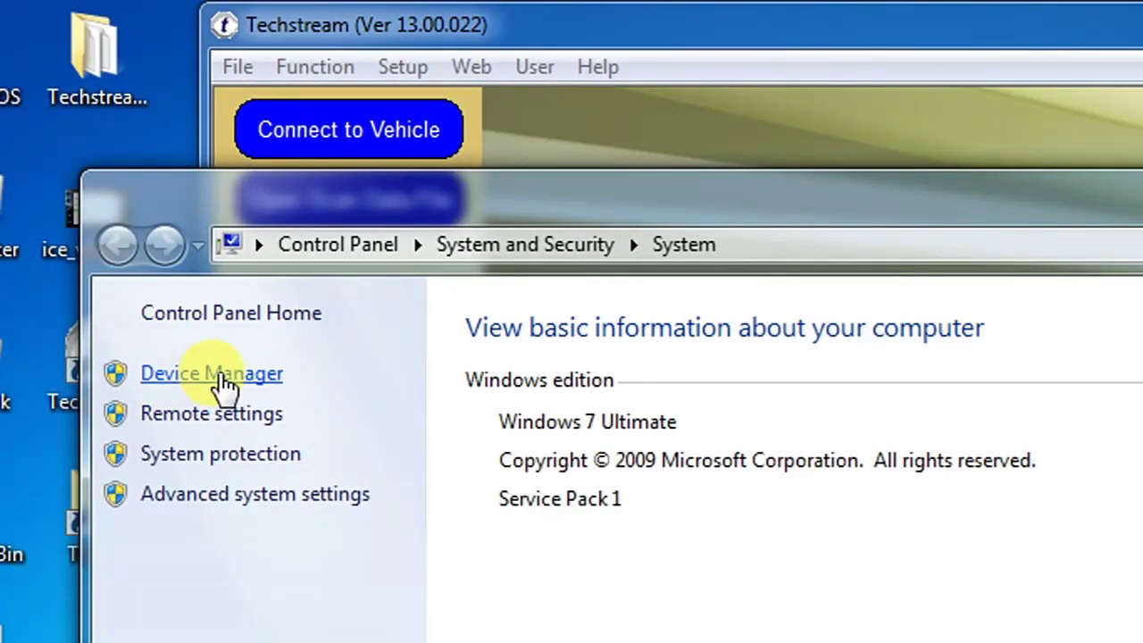
pyautogui.click(224, 377)
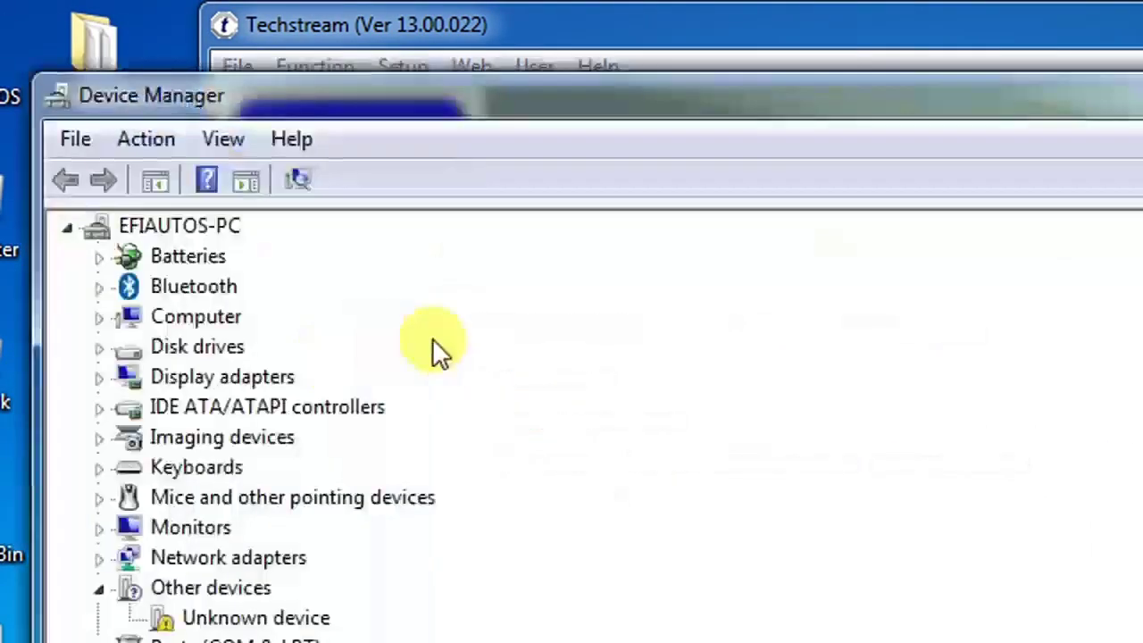
pyautogui.click(300, 182)
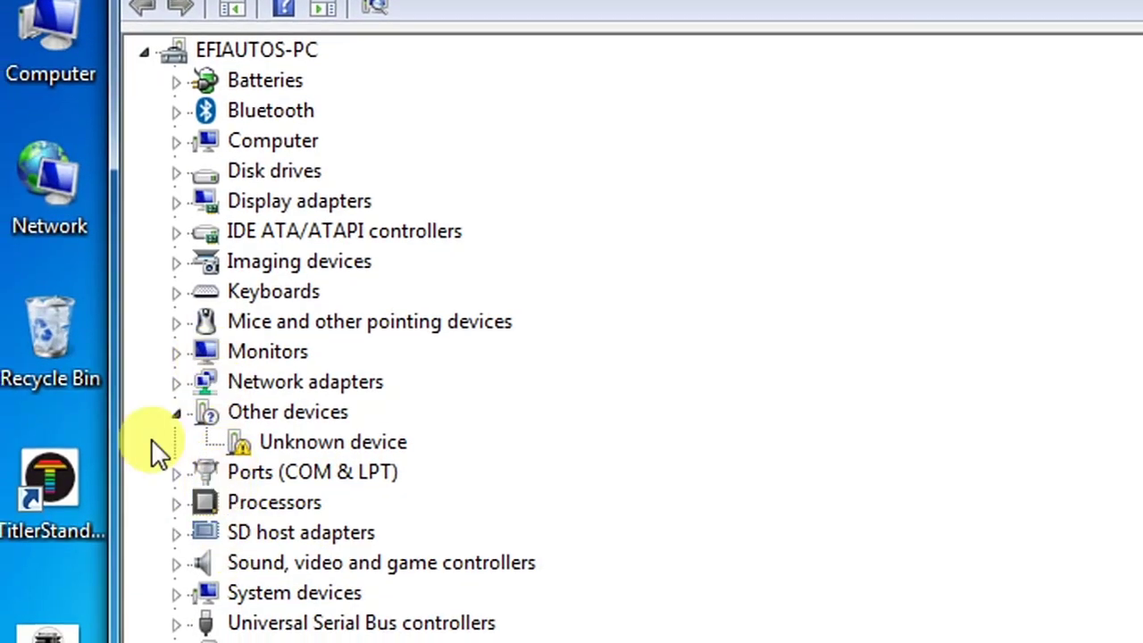
pyautogui.doubleClick(266, 467)
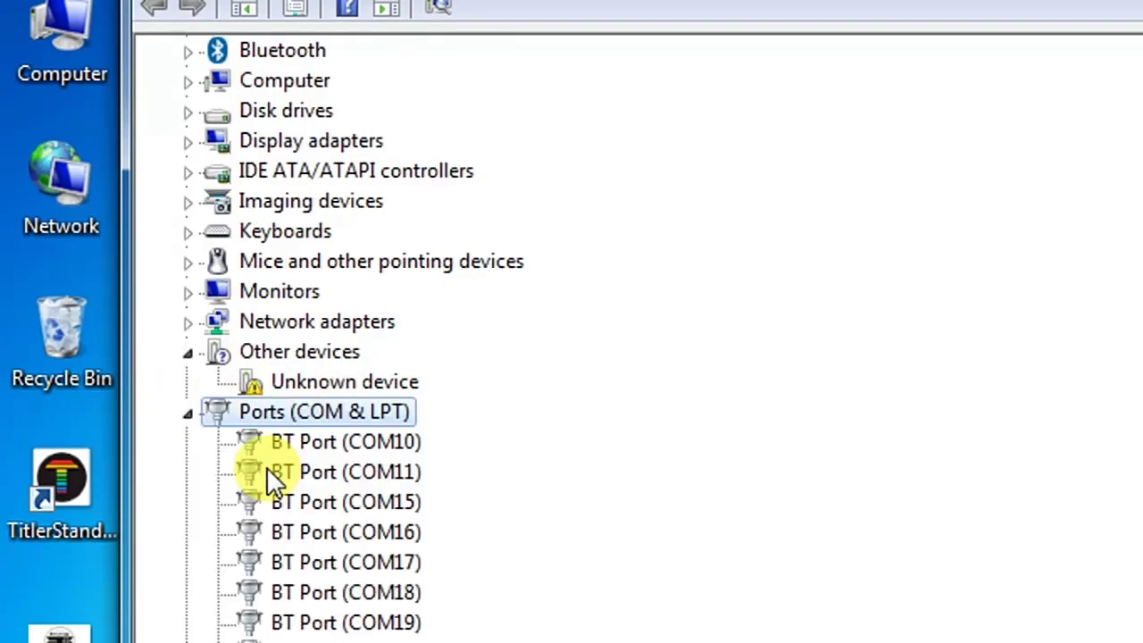
pyautogui.click(357, 550)
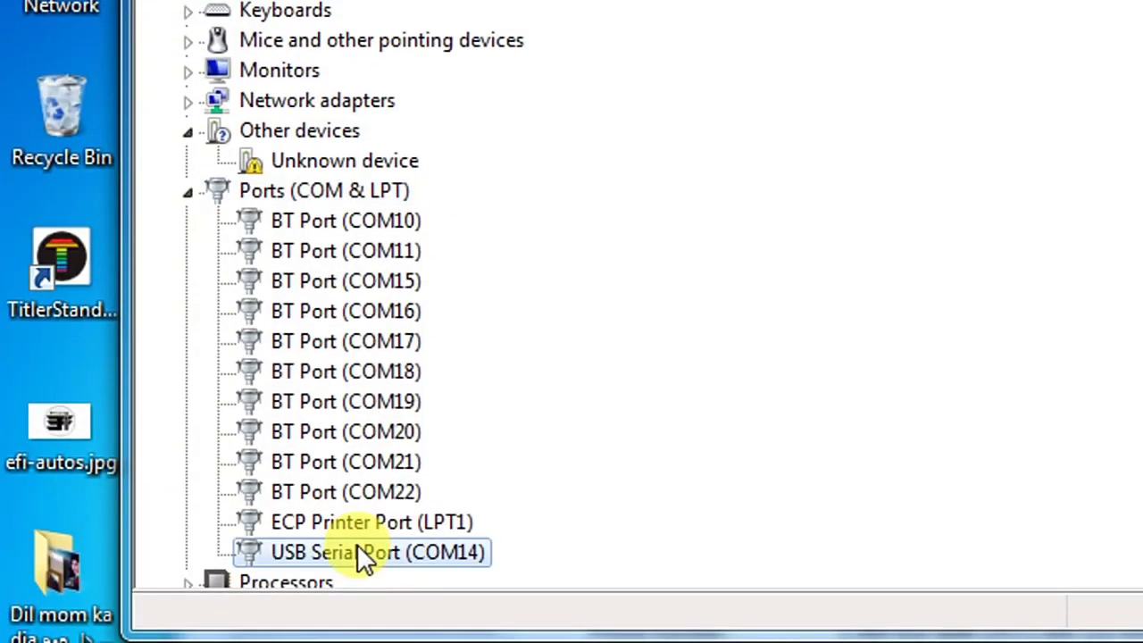
# Step: Start a manual driver update for COM14, browsing to the TechstreamV13.00.022 folder
pyautogui.rightClick(357, 550)
pyautogui.click(438, 566)
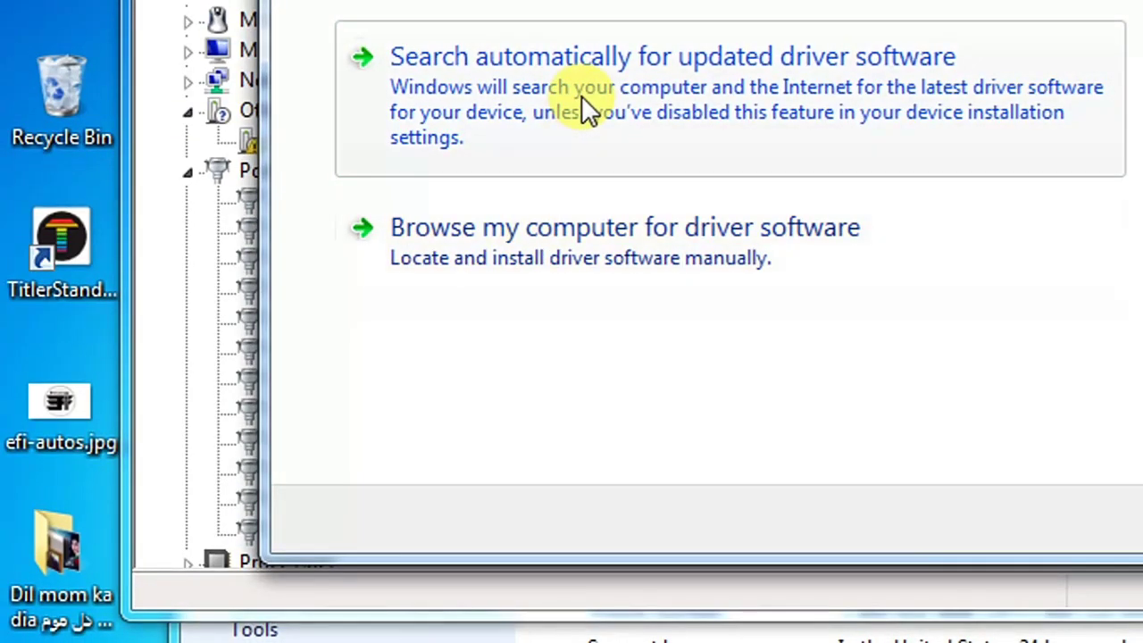
pyautogui.click(578, 247)
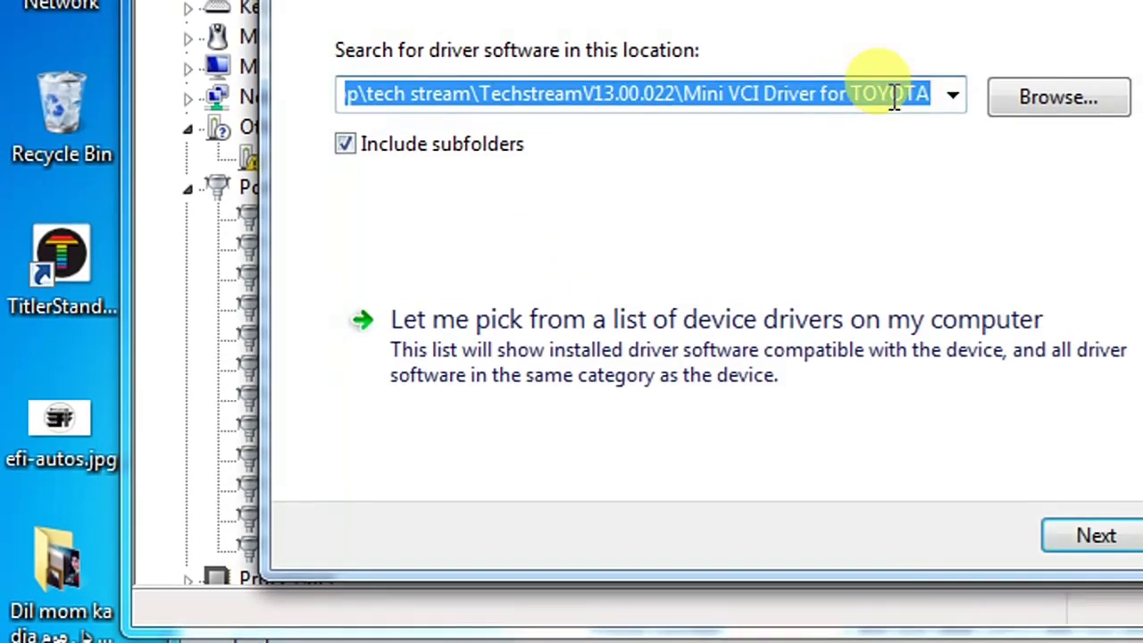
pyautogui.click(980, 107)
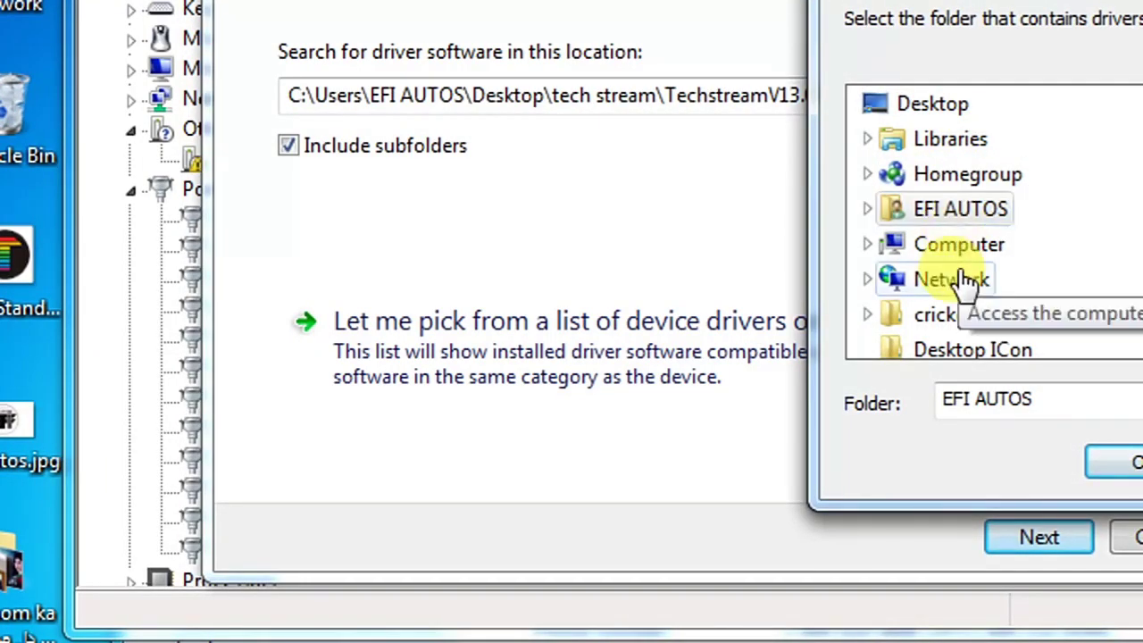
pyautogui.click(898, 279)
pyautogui.scroll(-1, 964, 282)
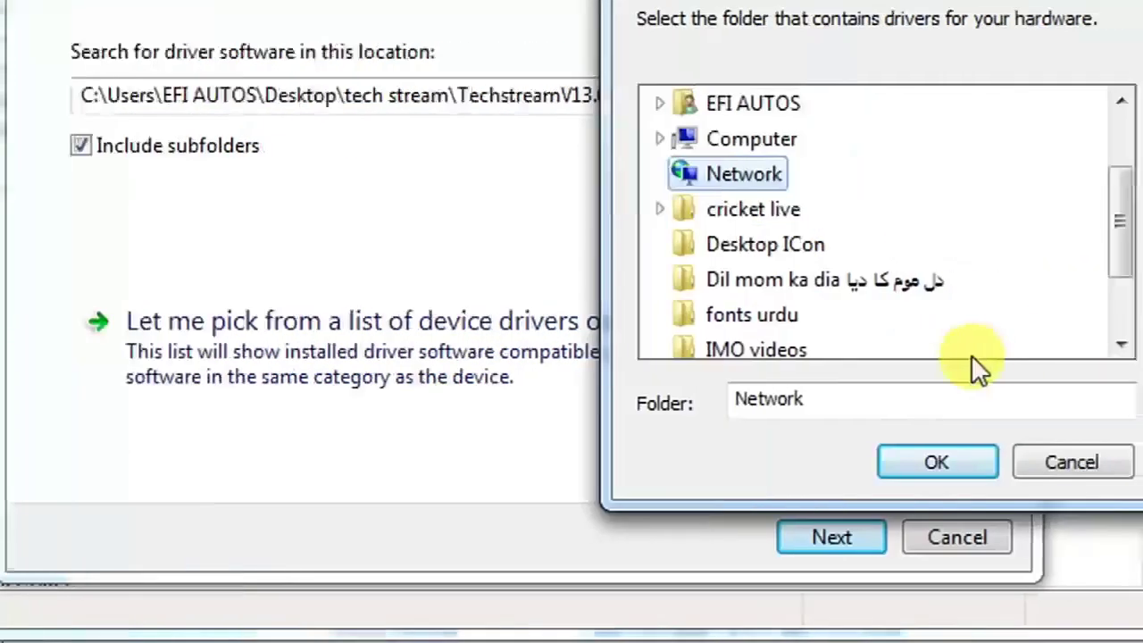
pyautogui.click(974, 348)
pyautogui.click(974, 349)
pyautogui.click(973, 348)
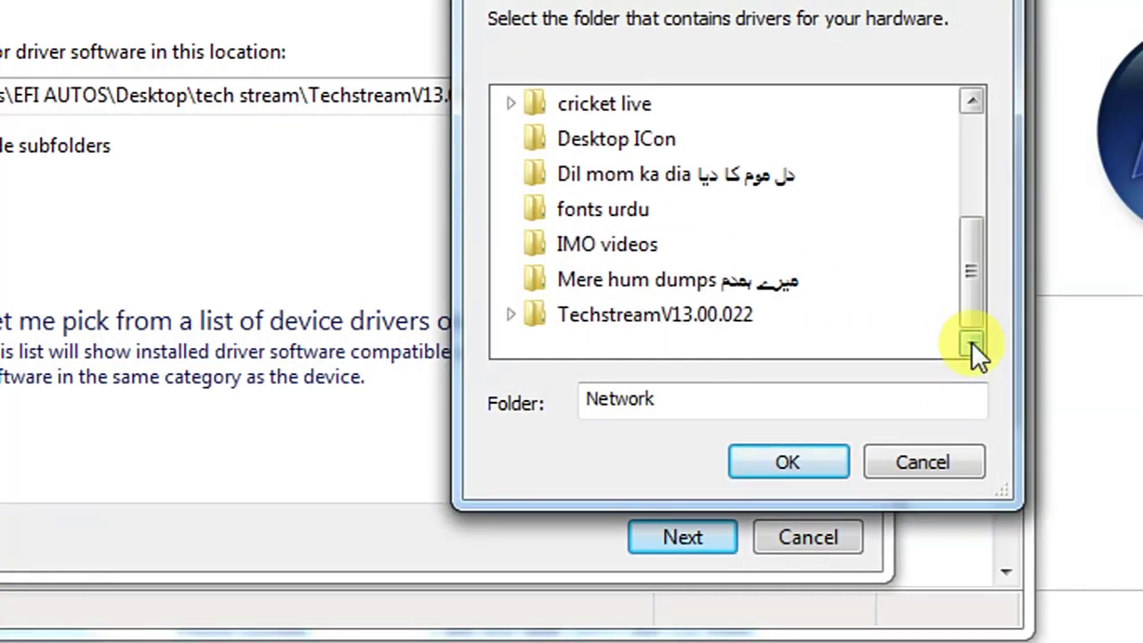
pyautogui.click(752, 314)
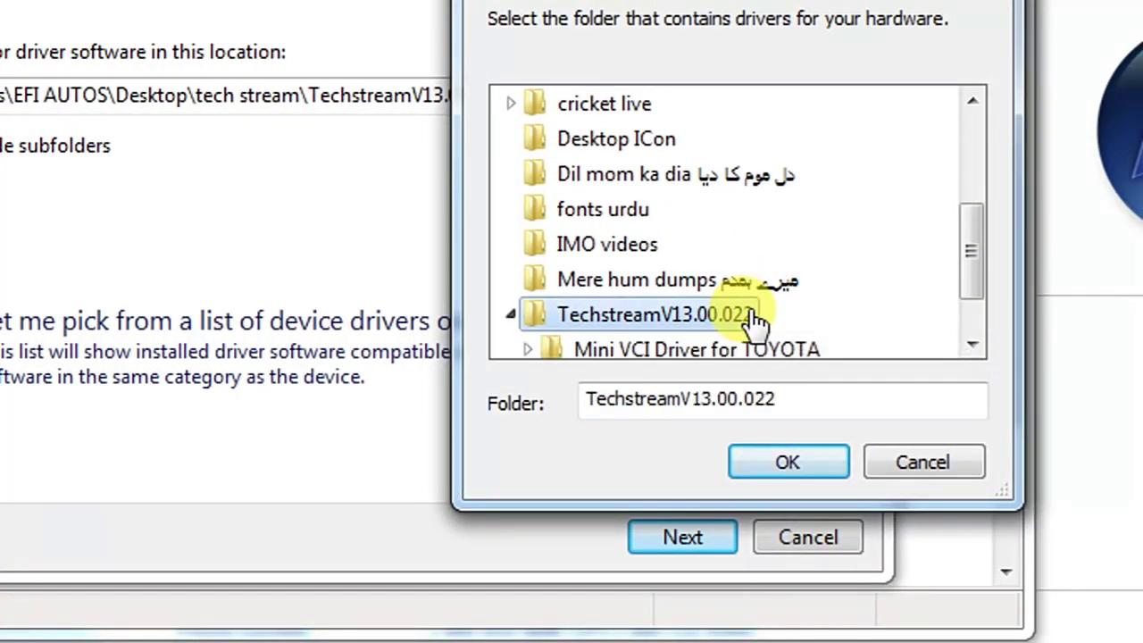
# Step: Search that folder for drivers and dismiss the already-up-to-date result
pyautogui.moveTo(980, 261); pyautogui.dragTo(979, 272)
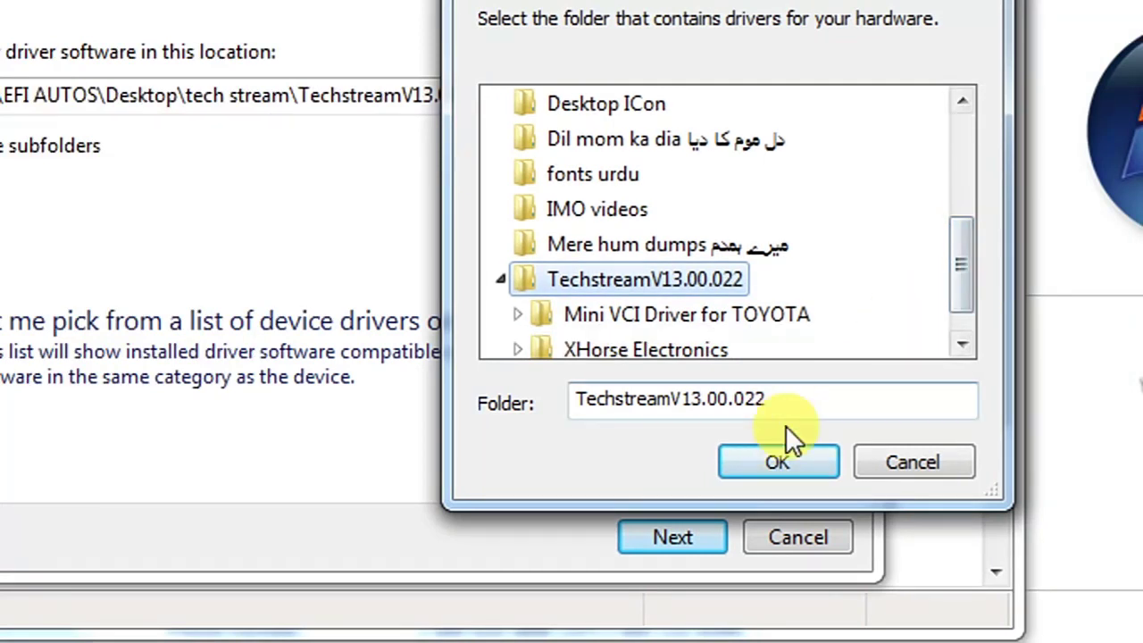
pyautogui.click(778, 462)
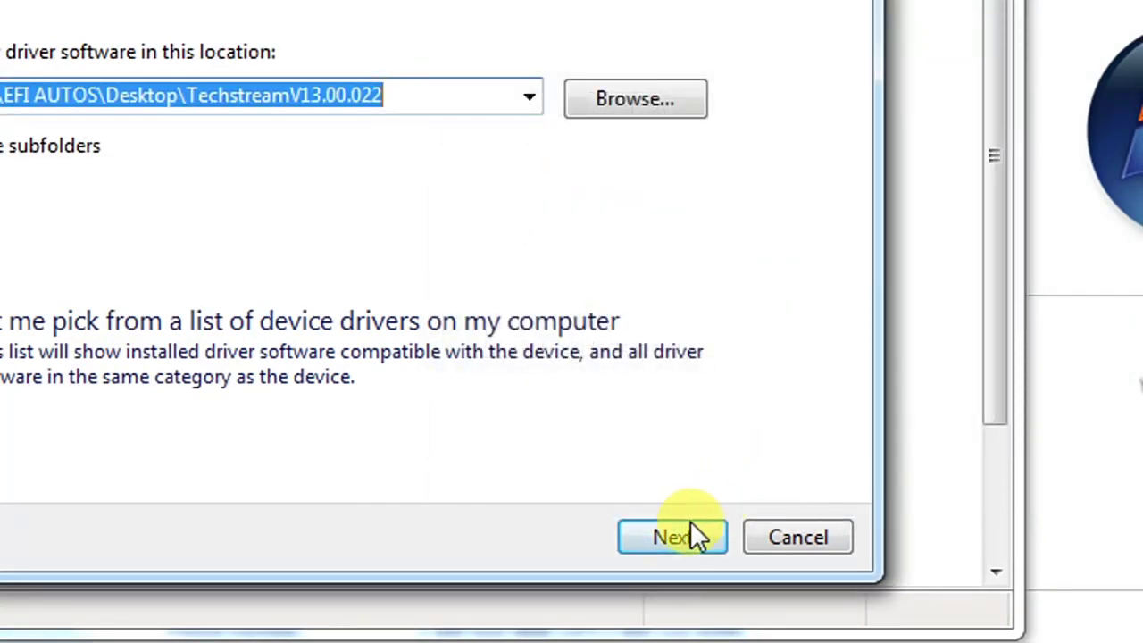
pyautogui.click(674, 538)
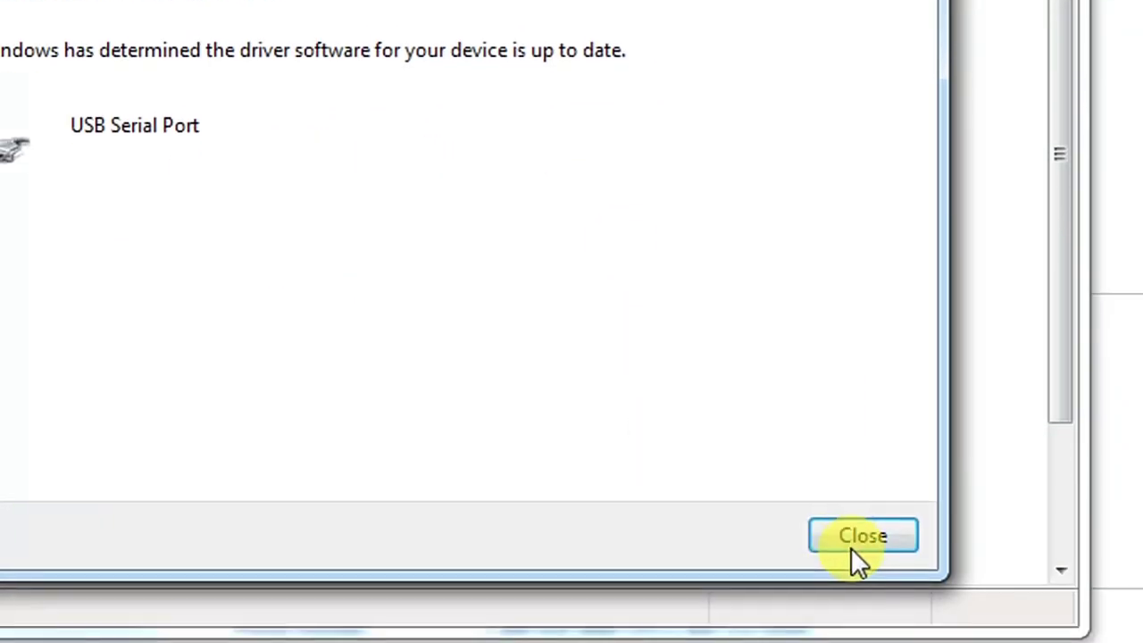
pyautogui.click(857, 535)
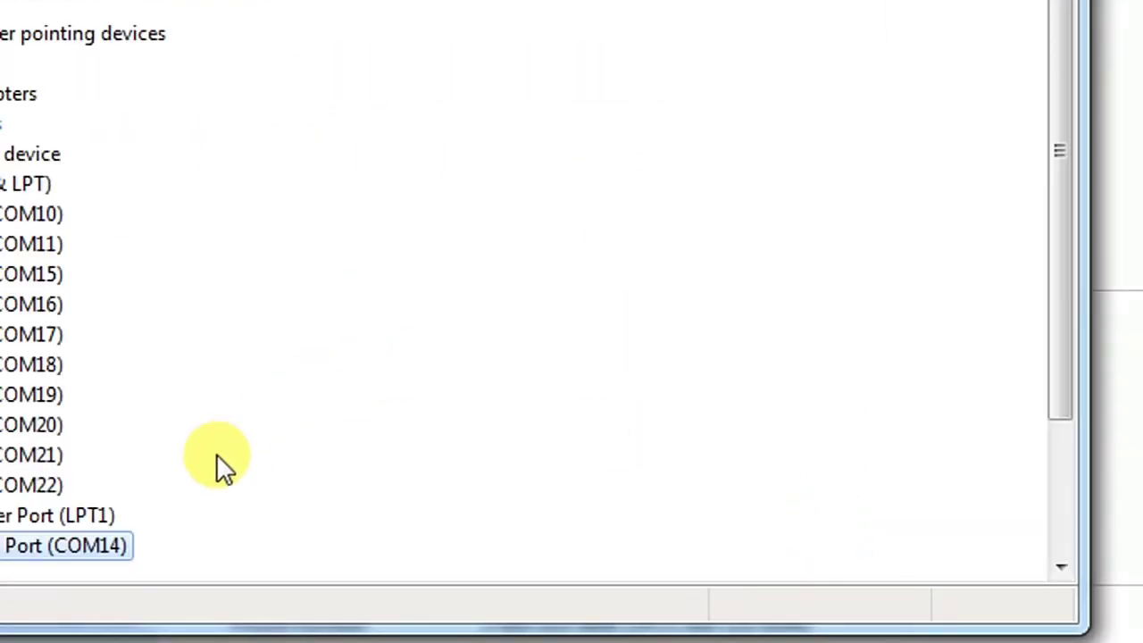
pyautogui.scroll(-2, 216, 456)
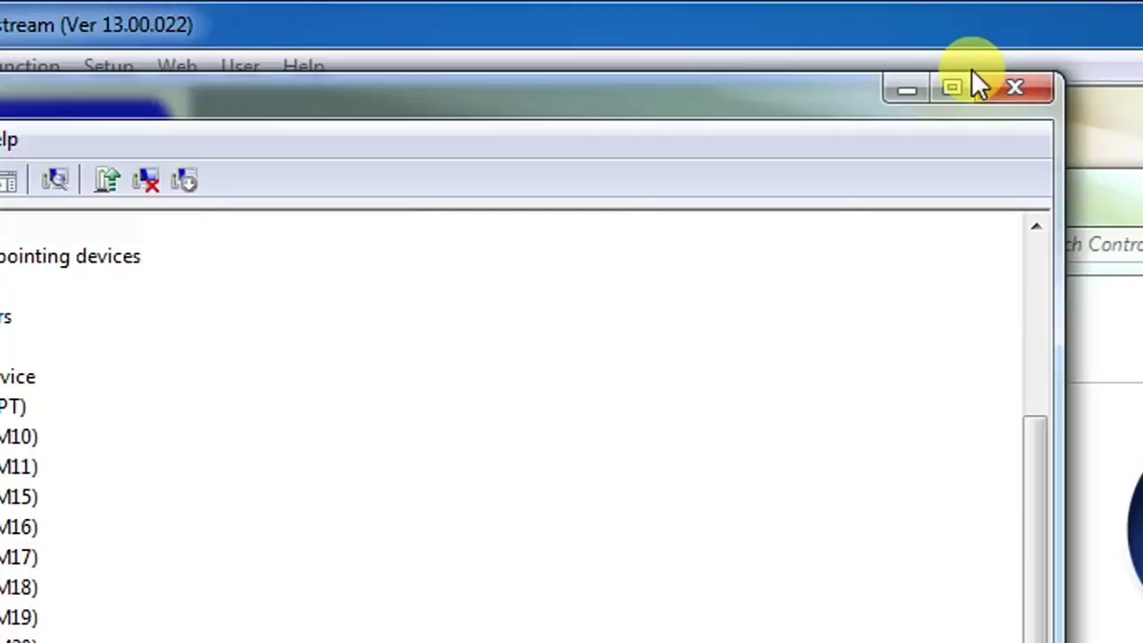
# Step: Close Device Manager and type 'if you like this video kindlk share it like it and' below the MINI VCI note
pyautogui.click(956, 82)
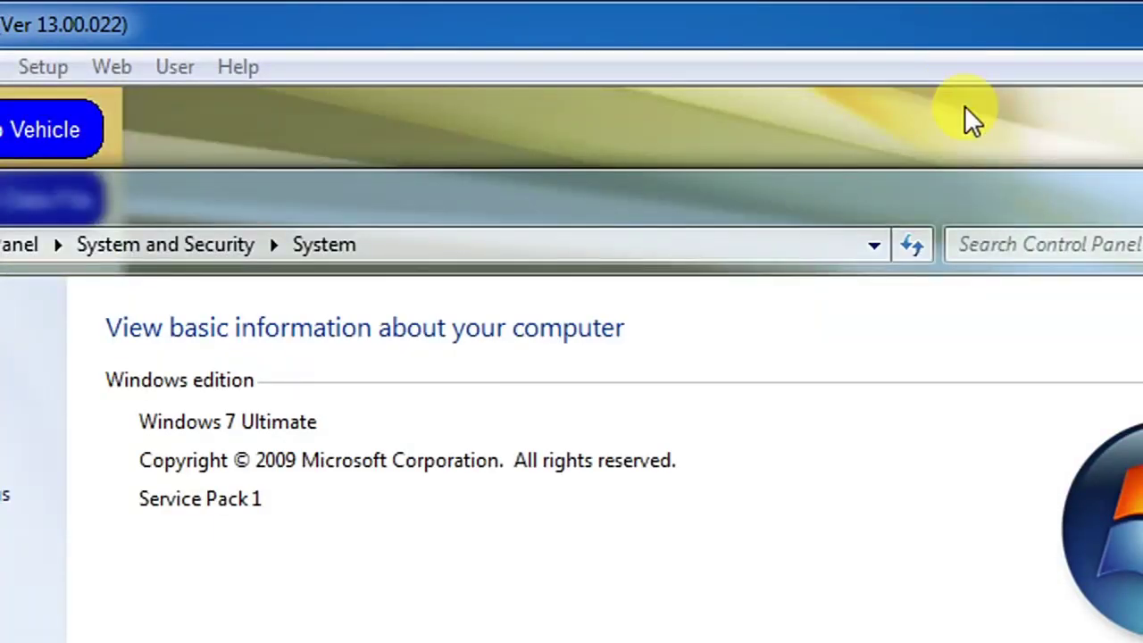
pyautogui.moveTo(322, 603)
pyautogui.click(600, 502)
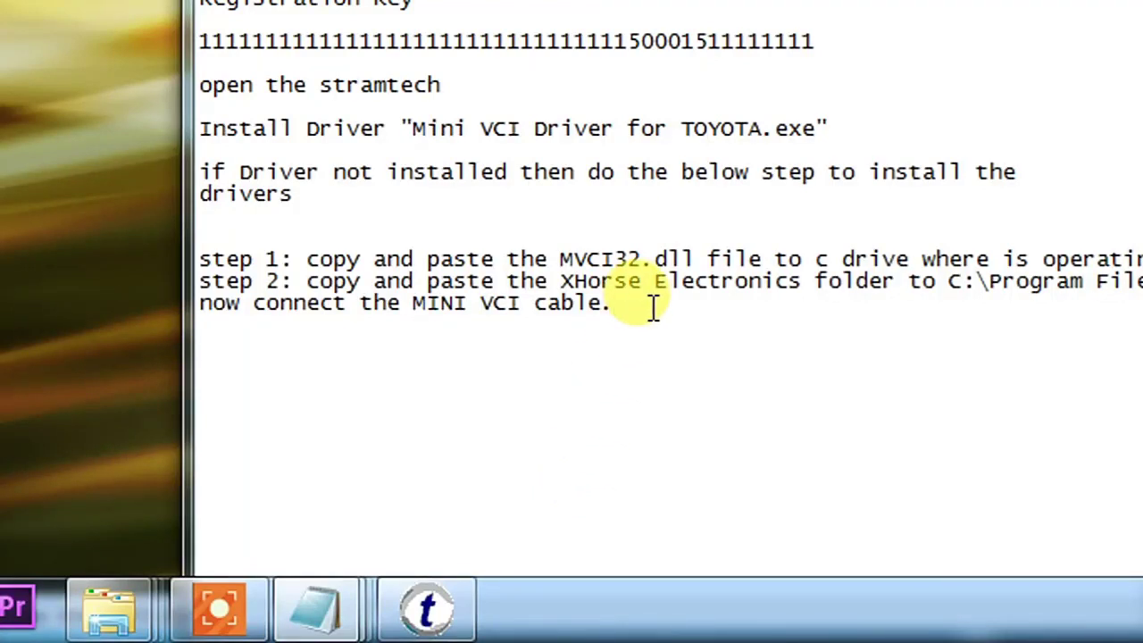
pyautogui.press('Return')
pyautogui.press('Return')
pyautogui.write('if ')
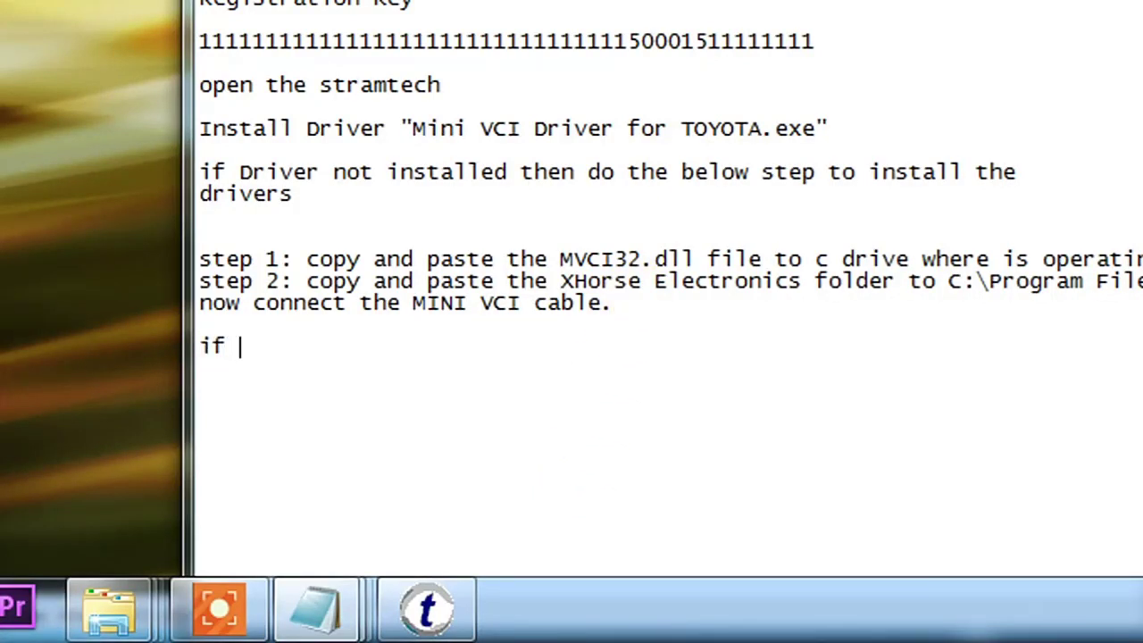
pyautogui.write('you like ')
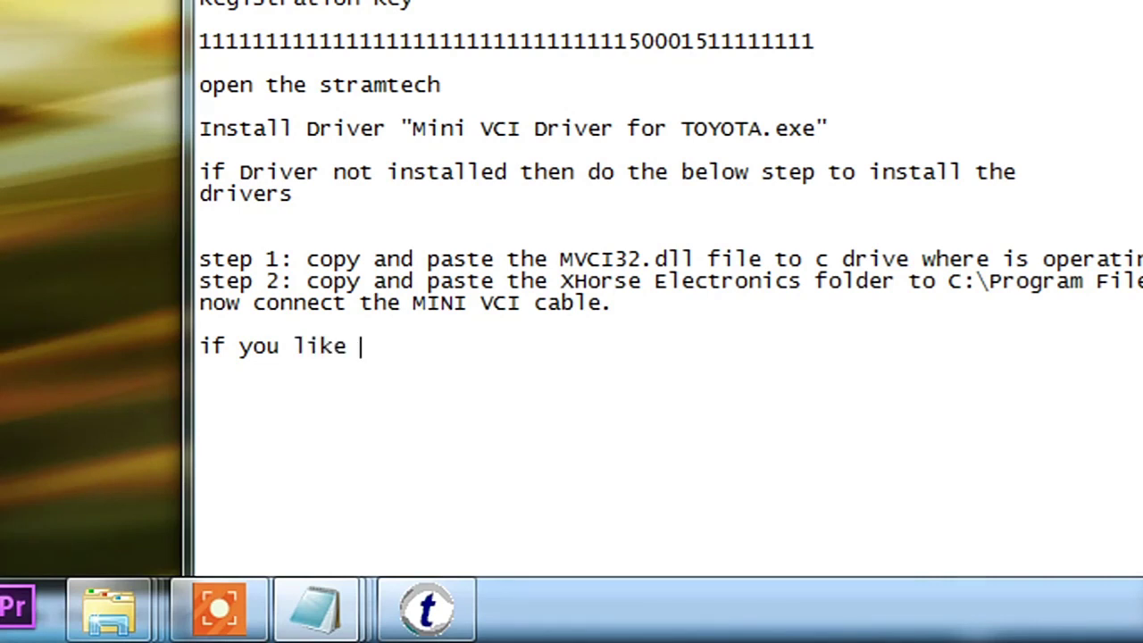
pyautogui.write('this video kindlk')
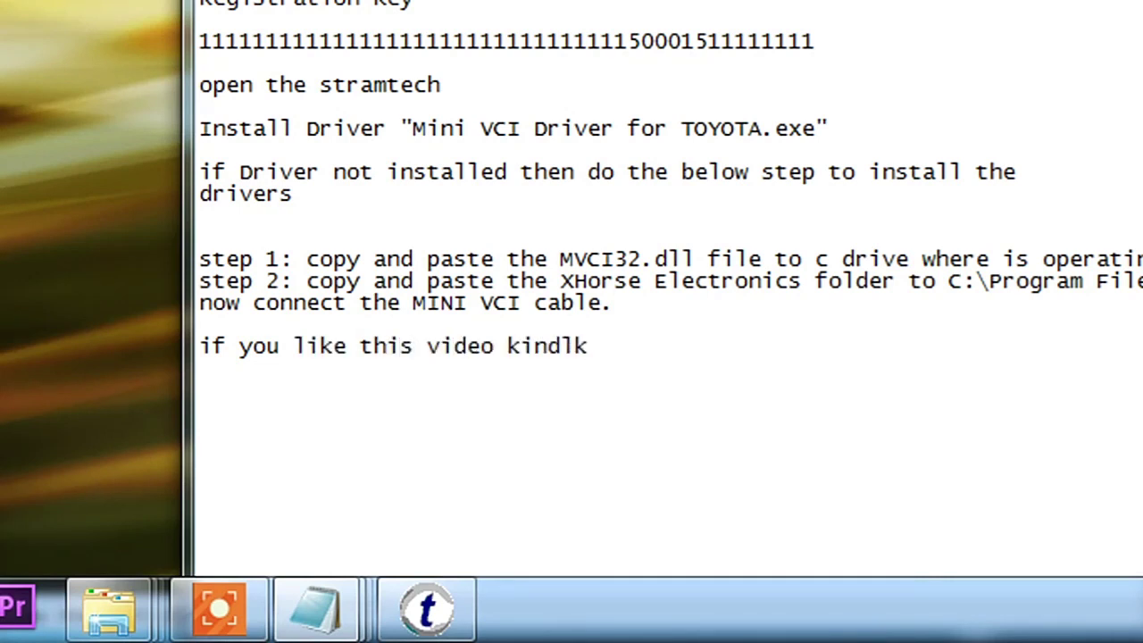
pyautogui.press('BackSpace')
pyautogui.write('y sha')
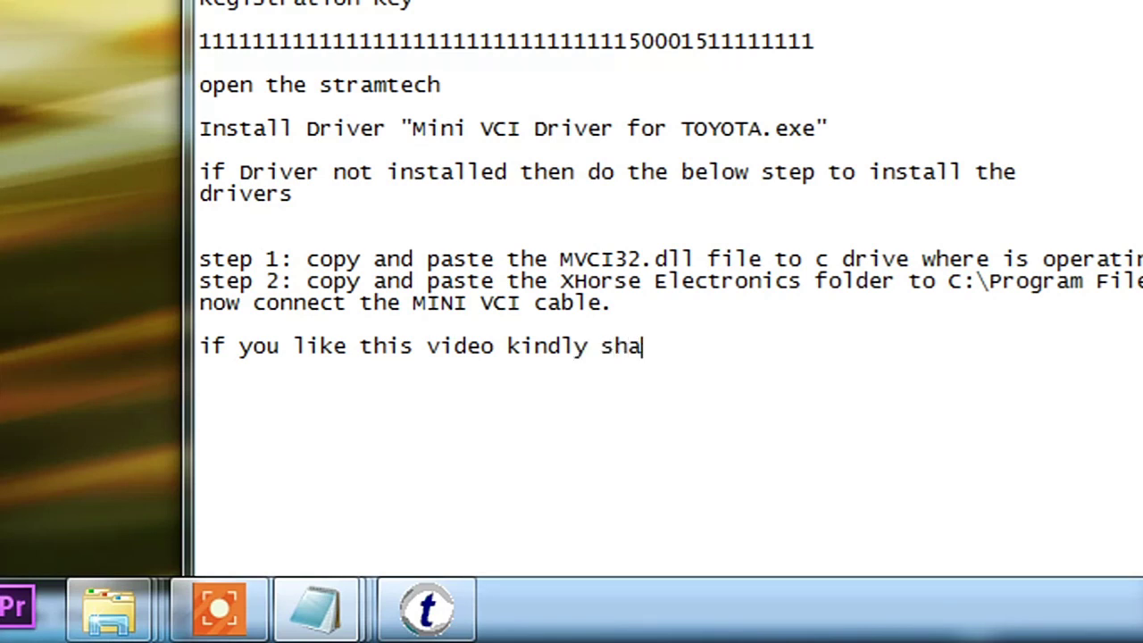
pyautogui.write('re it li')
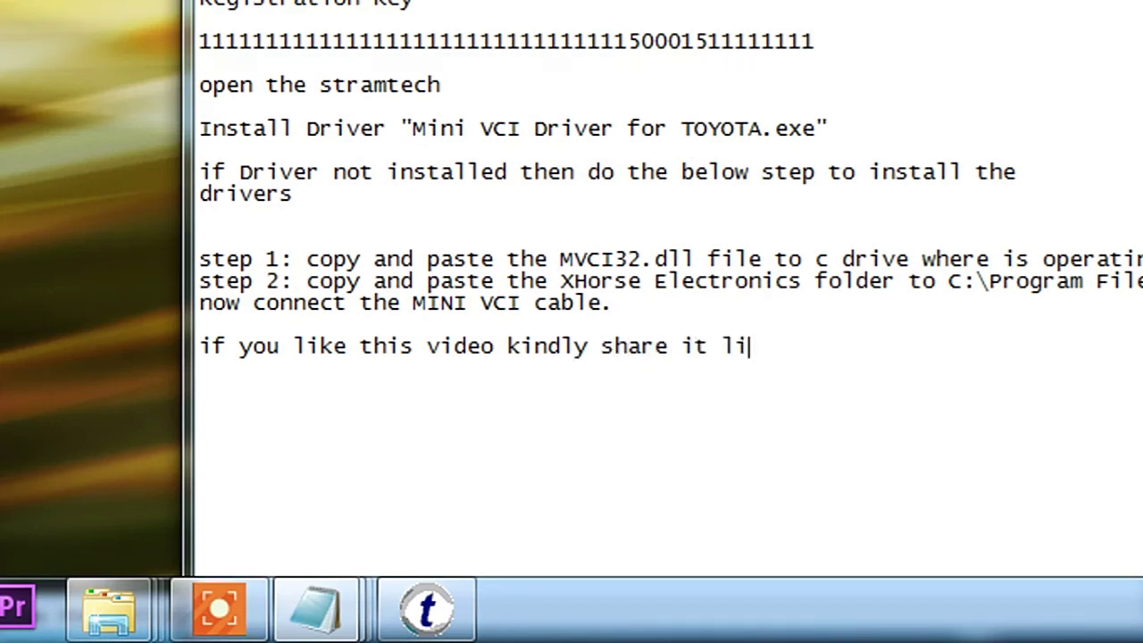
pyautogui.write('ke it and')
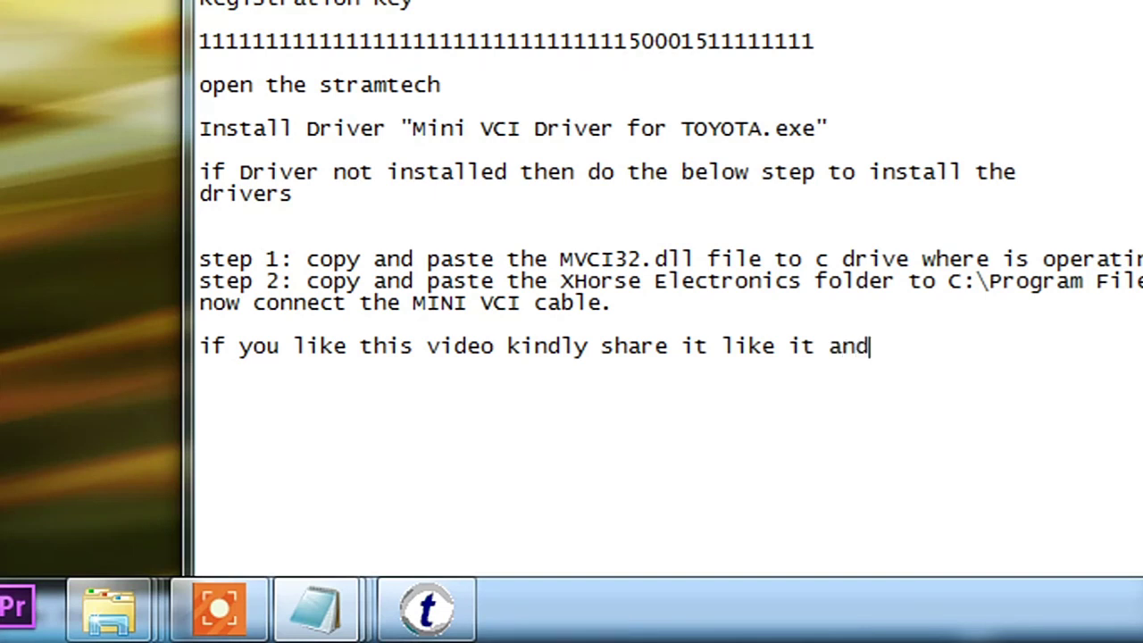